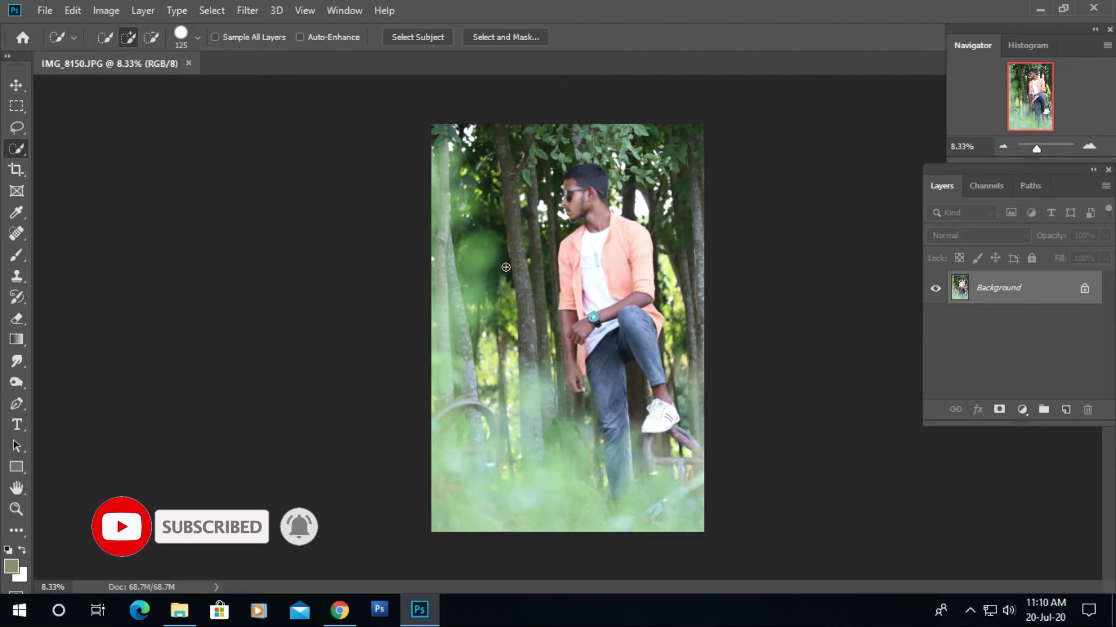
- Make two duplicates of the Background layer
left_click_drag(1063, 290, 1066, 409)
left_click_drag(1054, 297, 1066, 408)
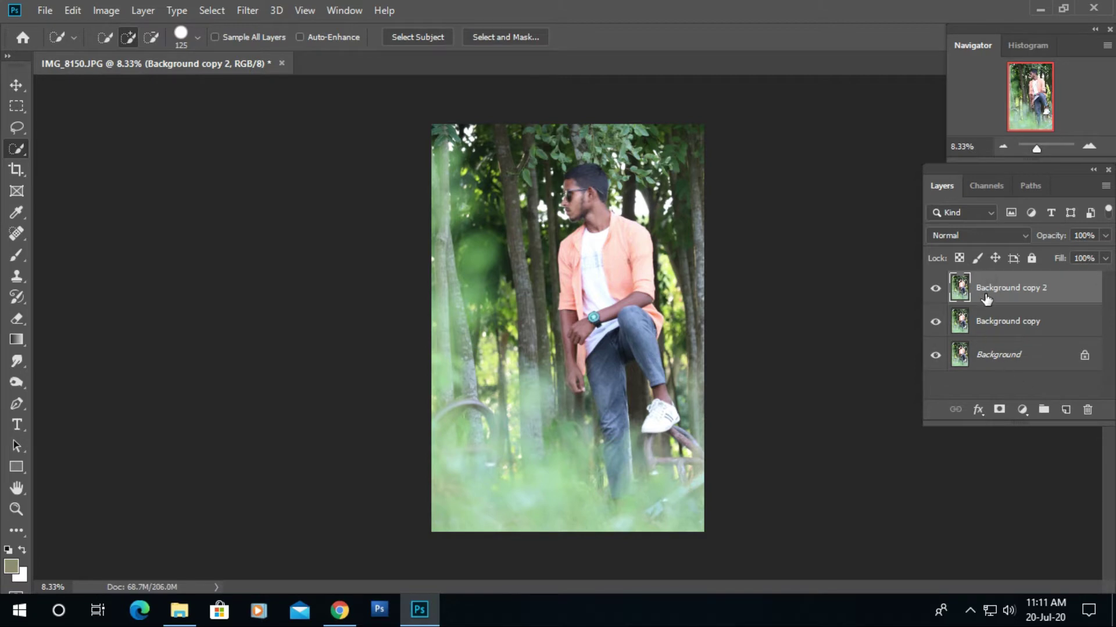
- Roughly select the man from head to shoes on the top layer copy with the Quick Selection tool
right_click(15, 150)
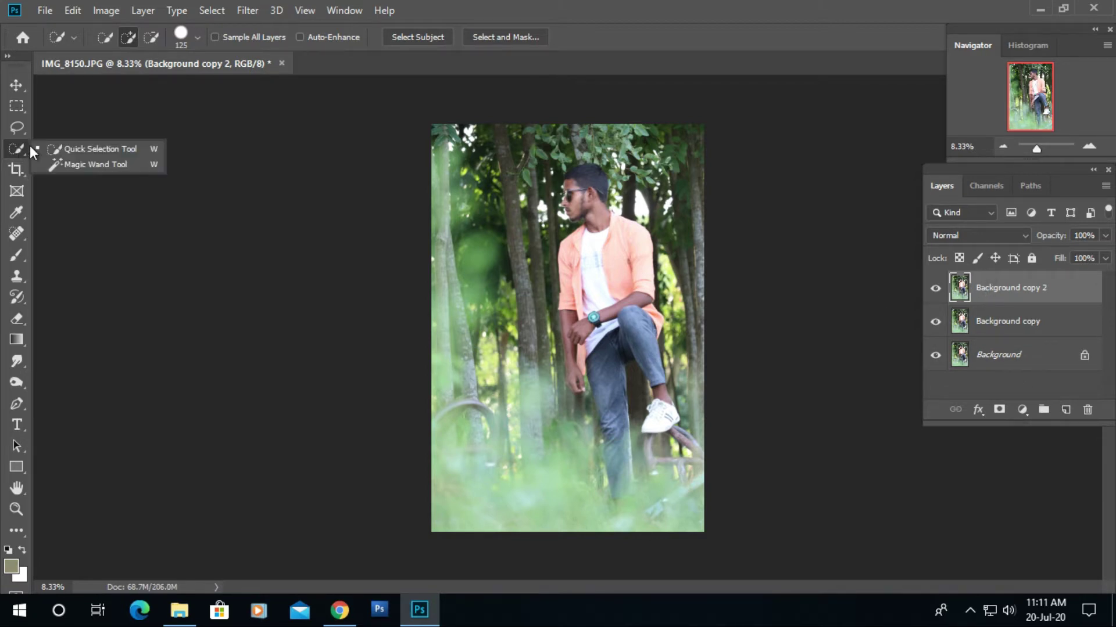
left_click(63, 149)
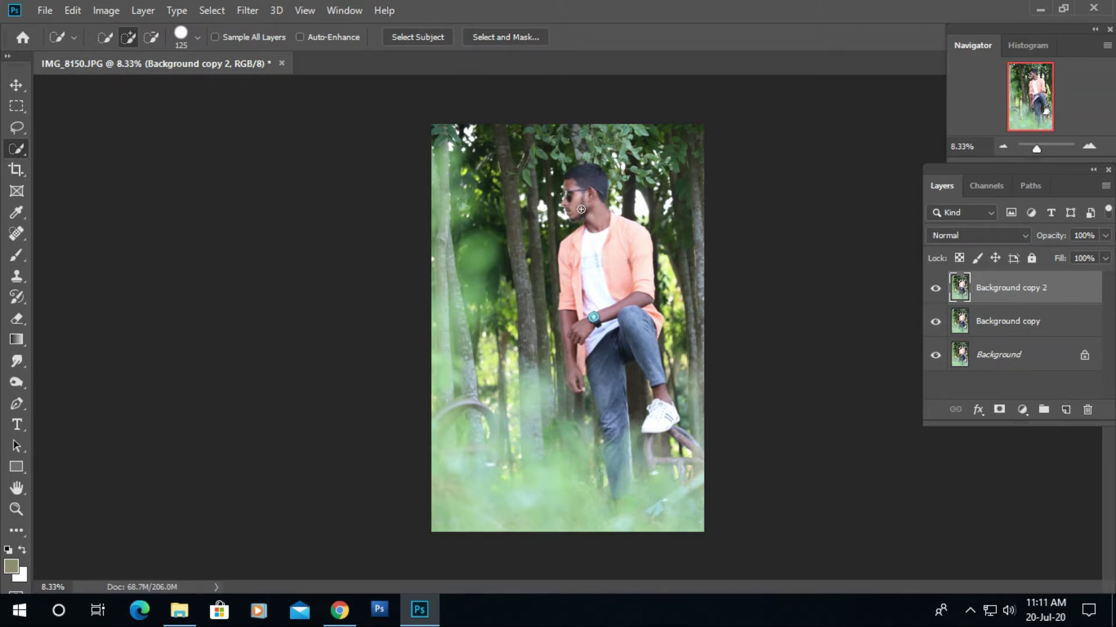
left_click_drag(586, 215, 569, 261)
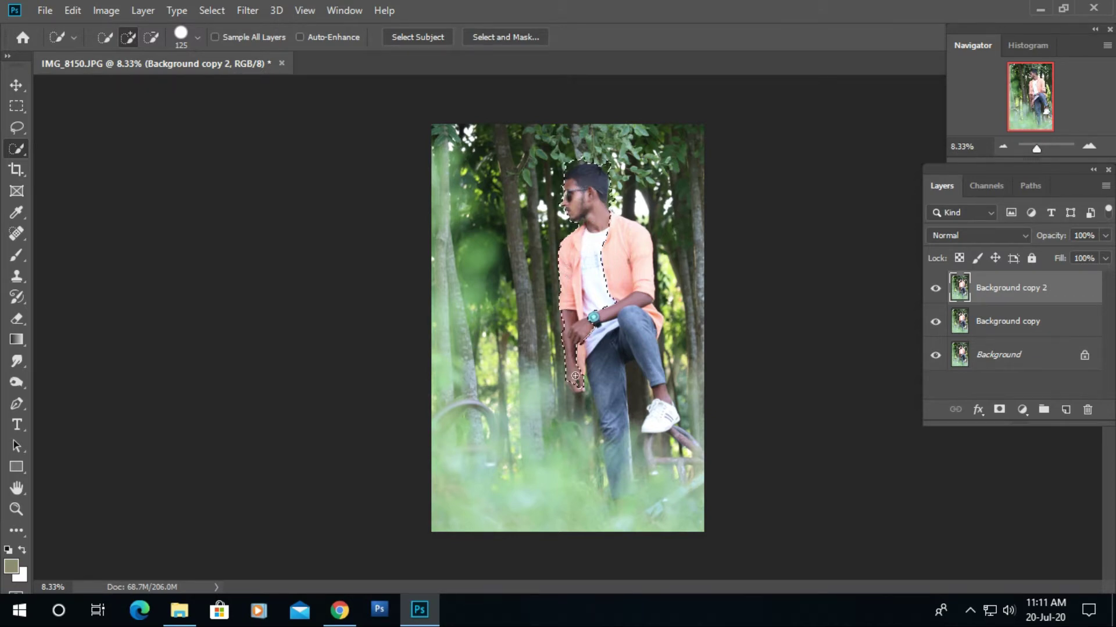
left_click_drag(576, 387, 584, 336)
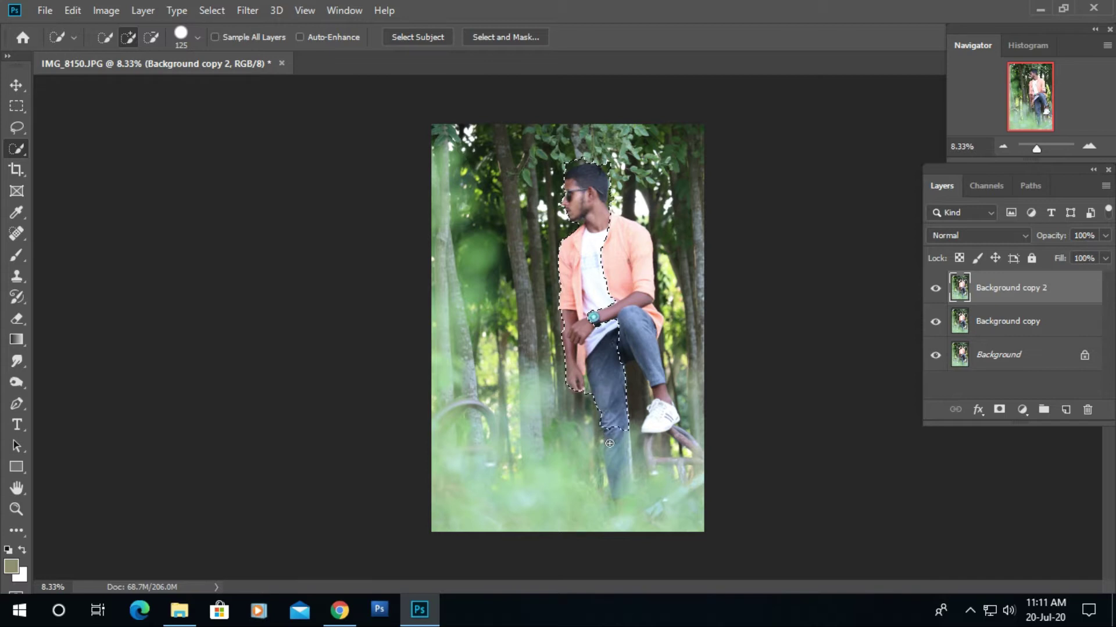
left_click_drag(623, 503, 626, 521)
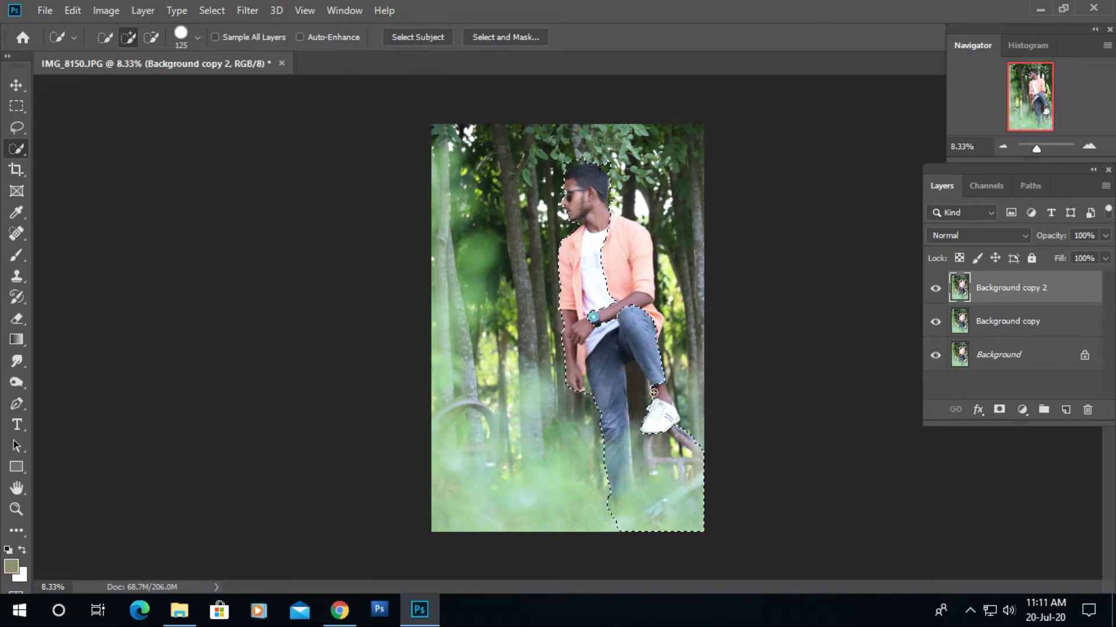
left_click_drag(658, 393, 661, 427)
mouse_move(658, 324)
left_mouse_down()
mouse_move(644, 303)
mouse_move(645, 260)
left_mouse_up()
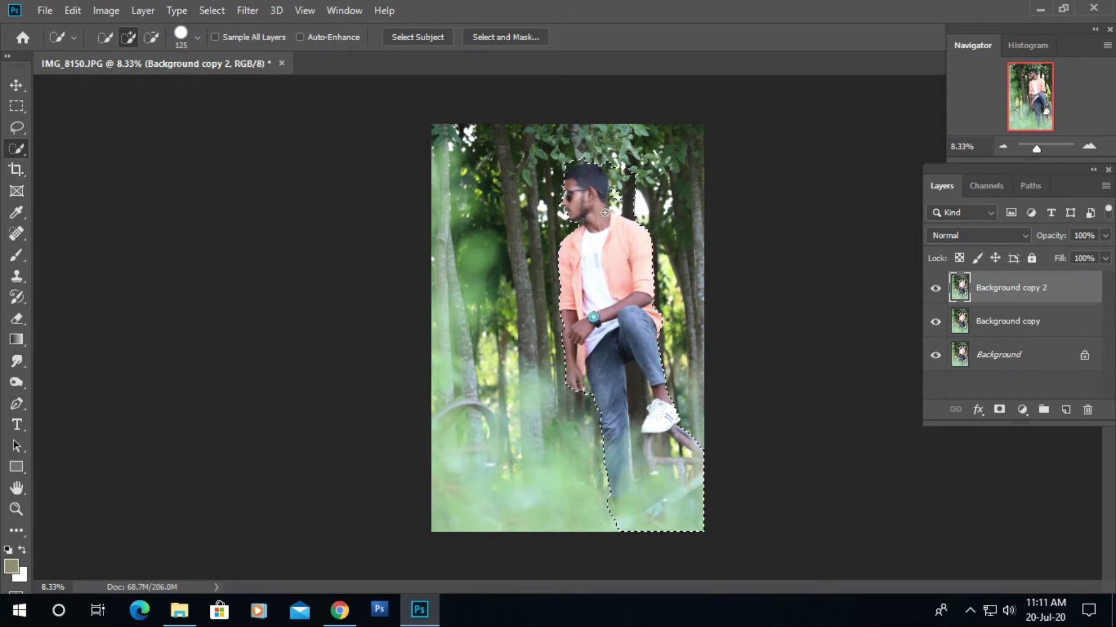
left_click_drag(604, 213, 606, 222)
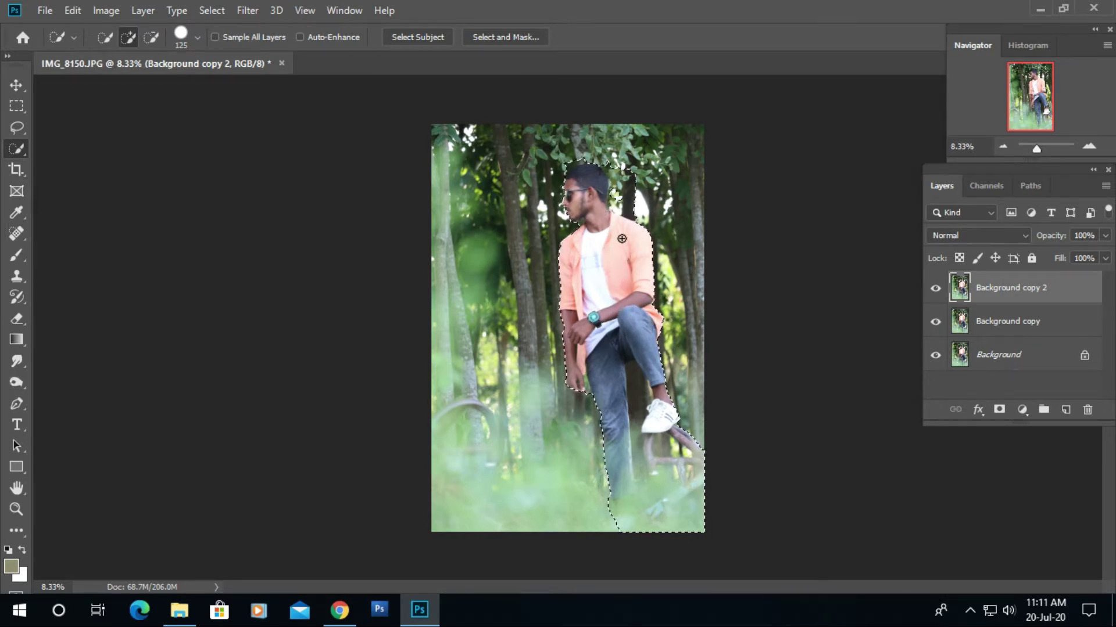
- Subtract the leaves and tree background around the back of the head and above the shoulder from the selection
scroll(646, 268, "up", 2)
left_click_drag(650, 229, 562, 293)
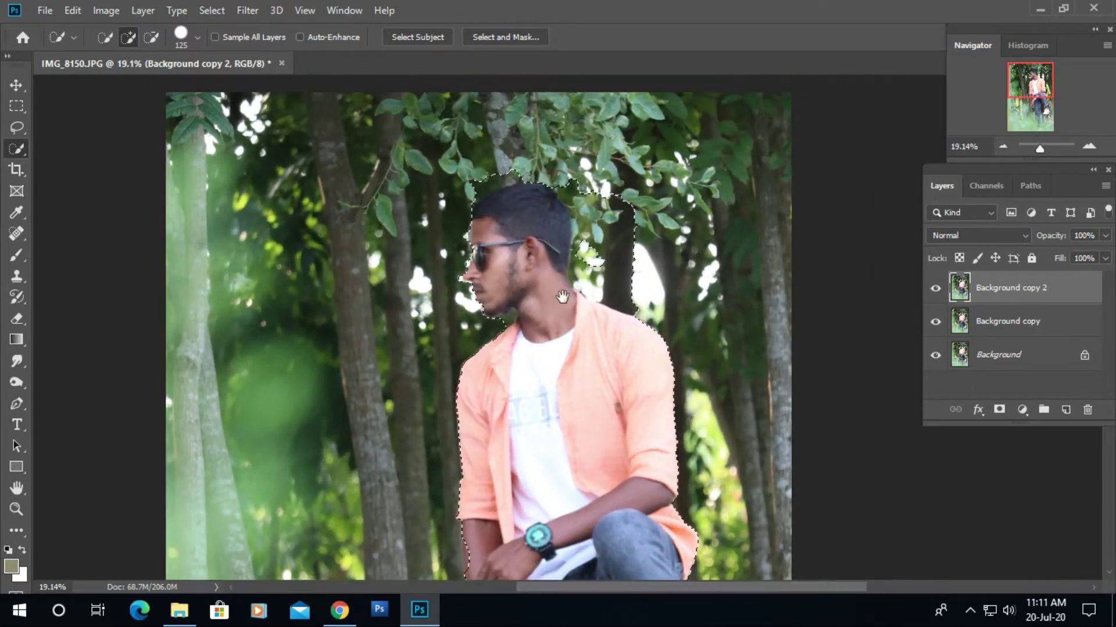
mouse_move(562, 234)
left_mouse_down()
mouse_move(568, 275)
mouse_move(576, 302)
mouse_move(637, 321)
left_mouse_up()
key("alt")
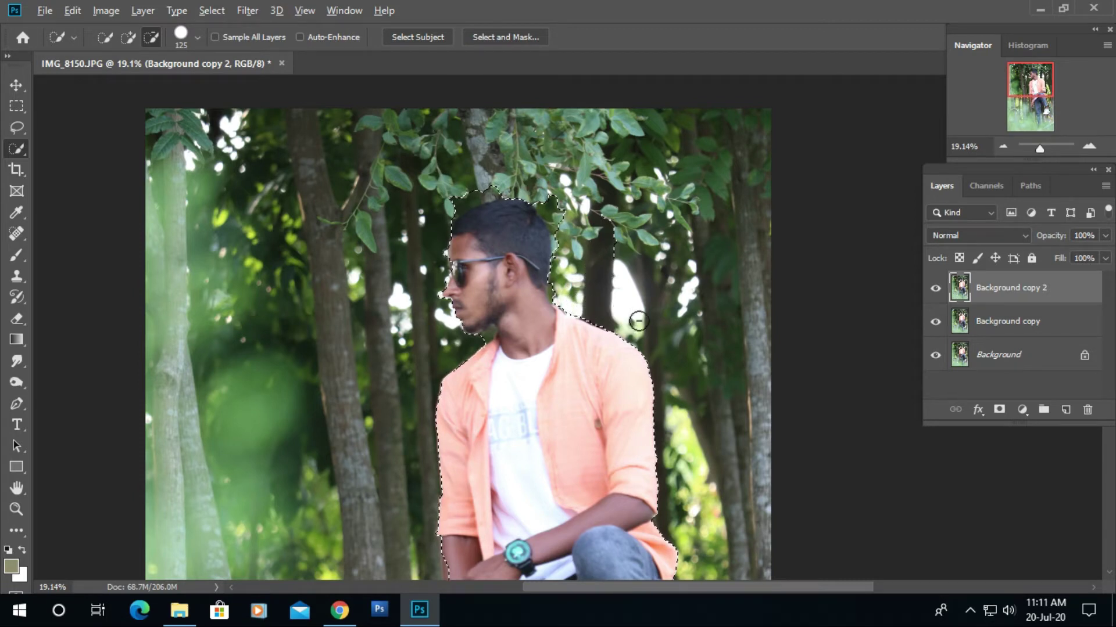
left_click(563, 242)
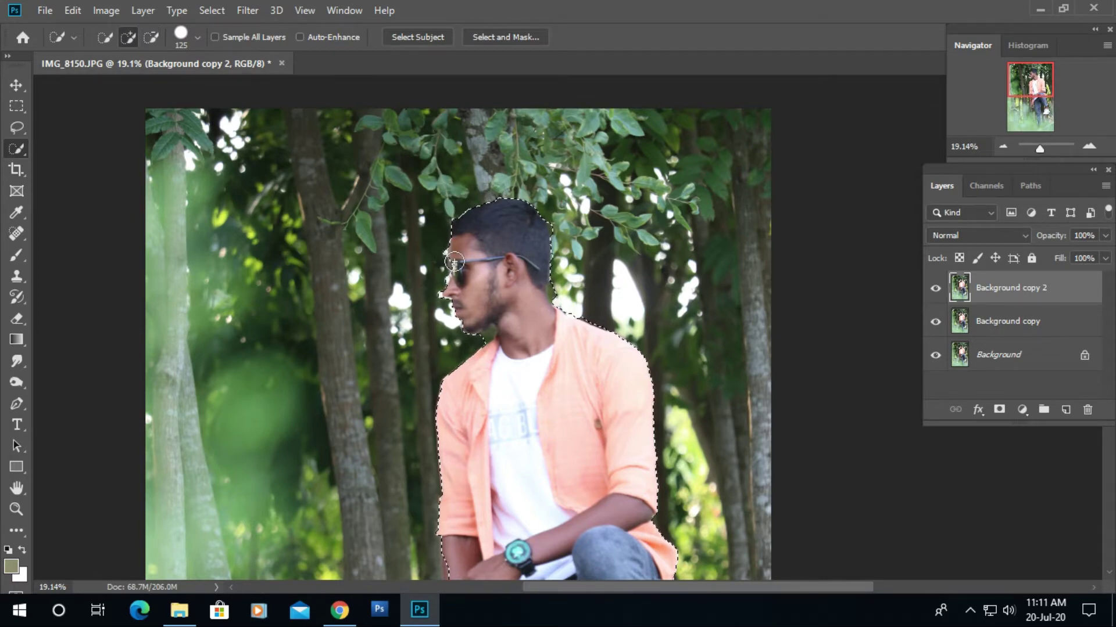
left_click_drag(446, 318, 466, 268)
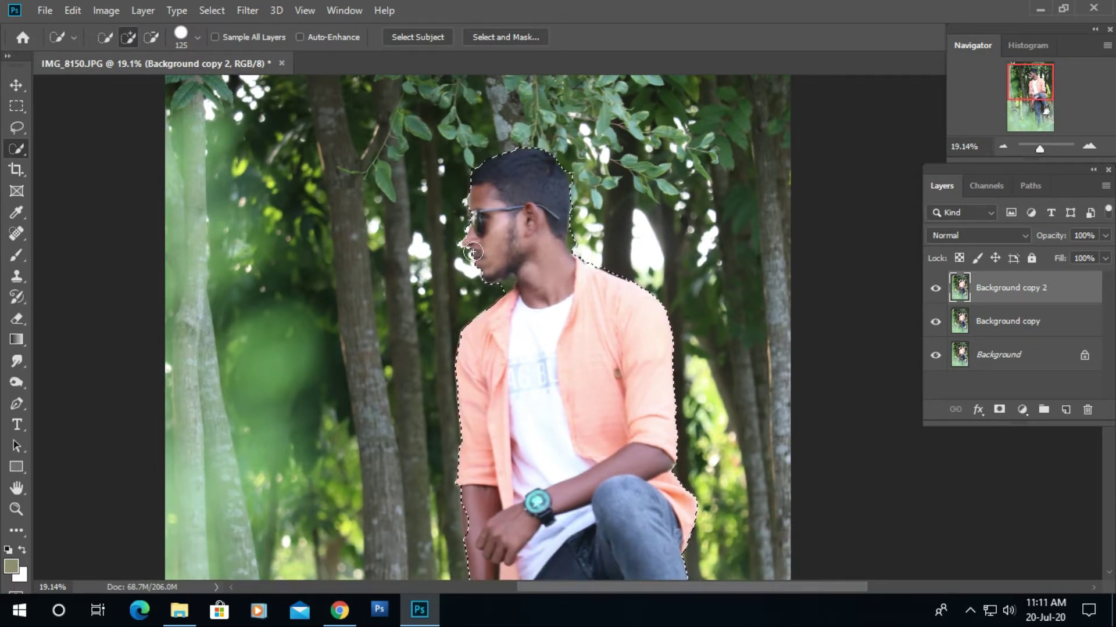
left_click(577, 177, "alt")
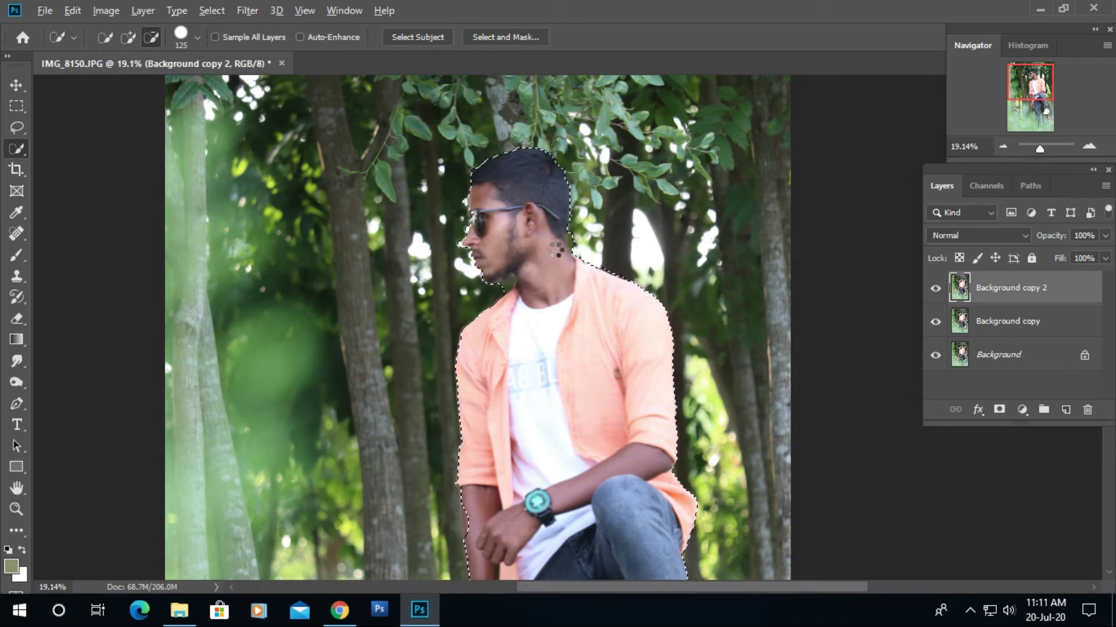
- Refine the selection along the face profile, subtracting the bright background spots beside the forehead, sunglasses and nose
mouse_move(498, 246)
left_mouse_down()
mouse_move(539, 242)
mouse_move(642, 297)
left_mouse_up()
left_click_drag(518, 264, 578, 294)
left_click_drag(537, 220, 551, 285)
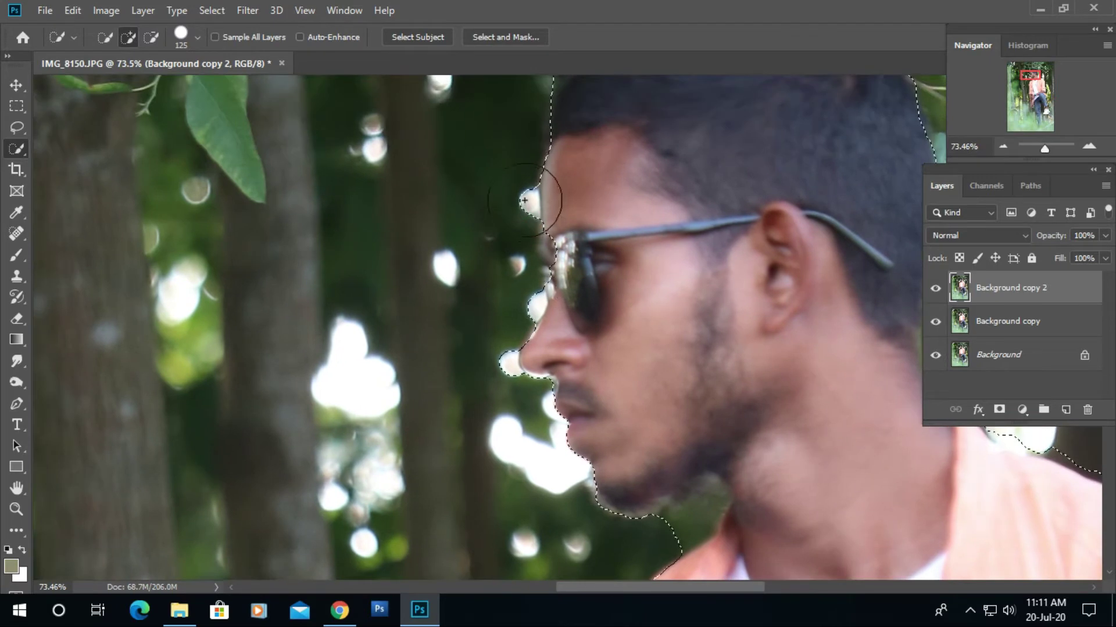
left_click(504, 198, "alt")
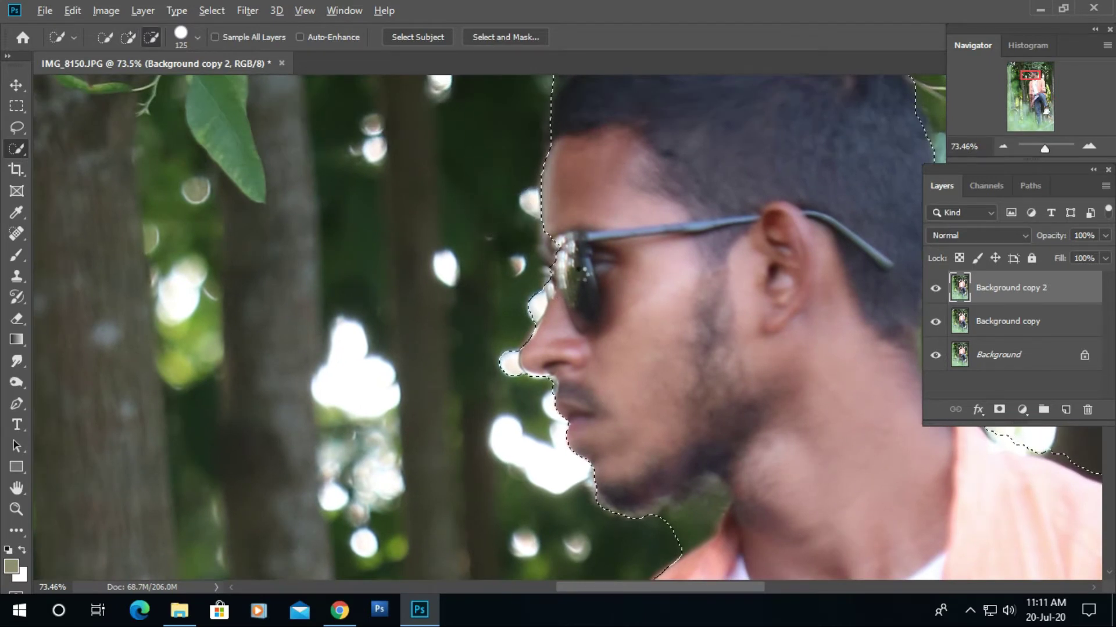
left_click(587, 263)
left_click(582, 240)
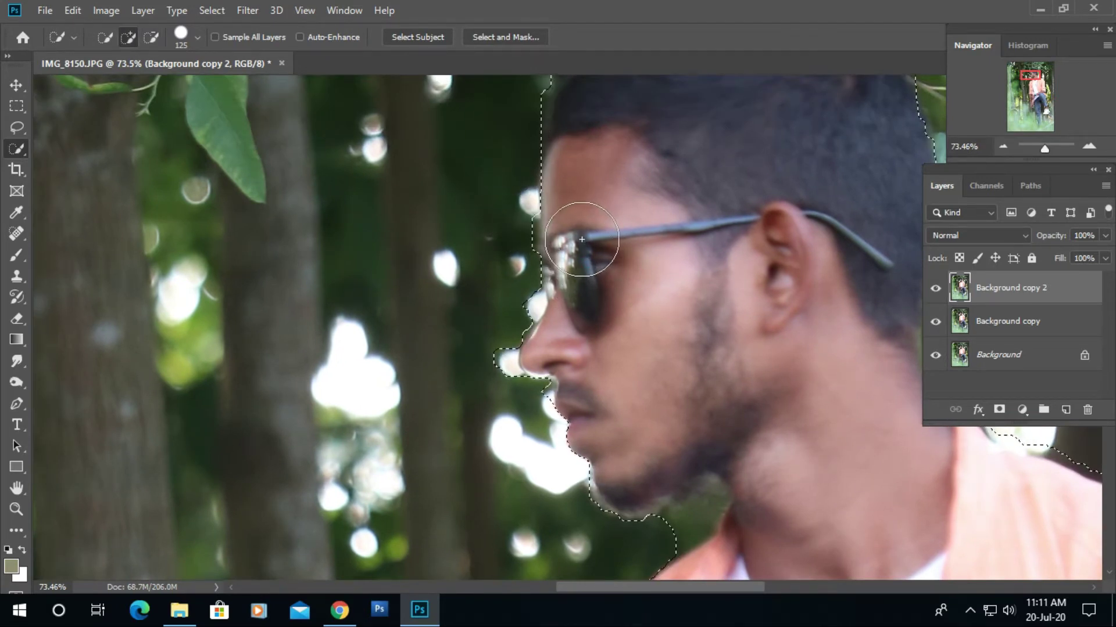
left_click_drag(600, 300, 635, 195)
left_click(542, 197, "alt")
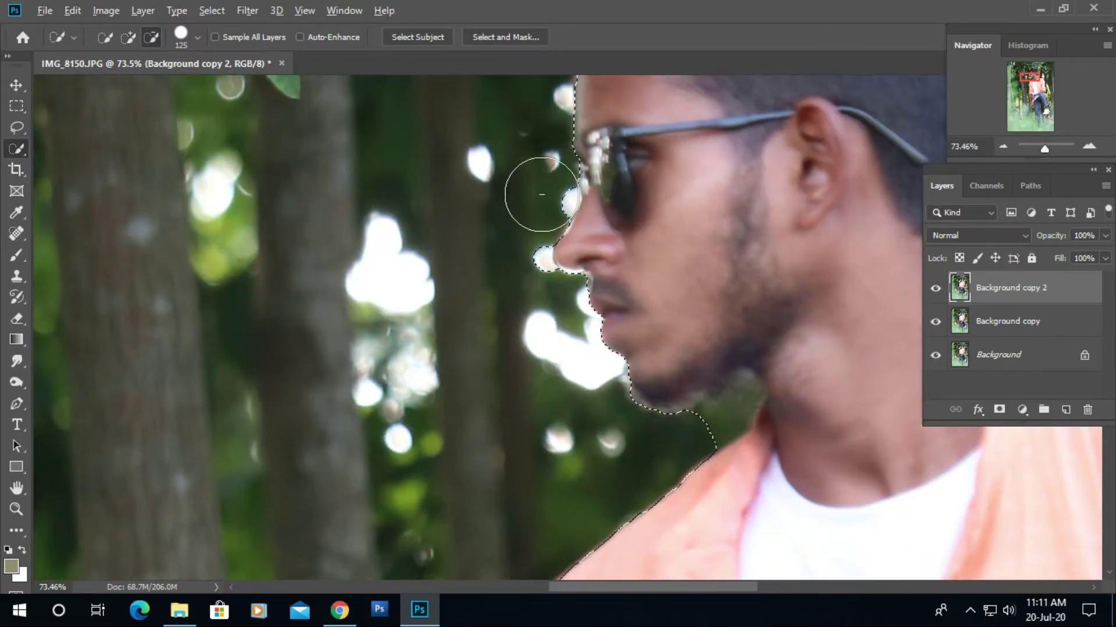
left_click(519, 244, "alt")
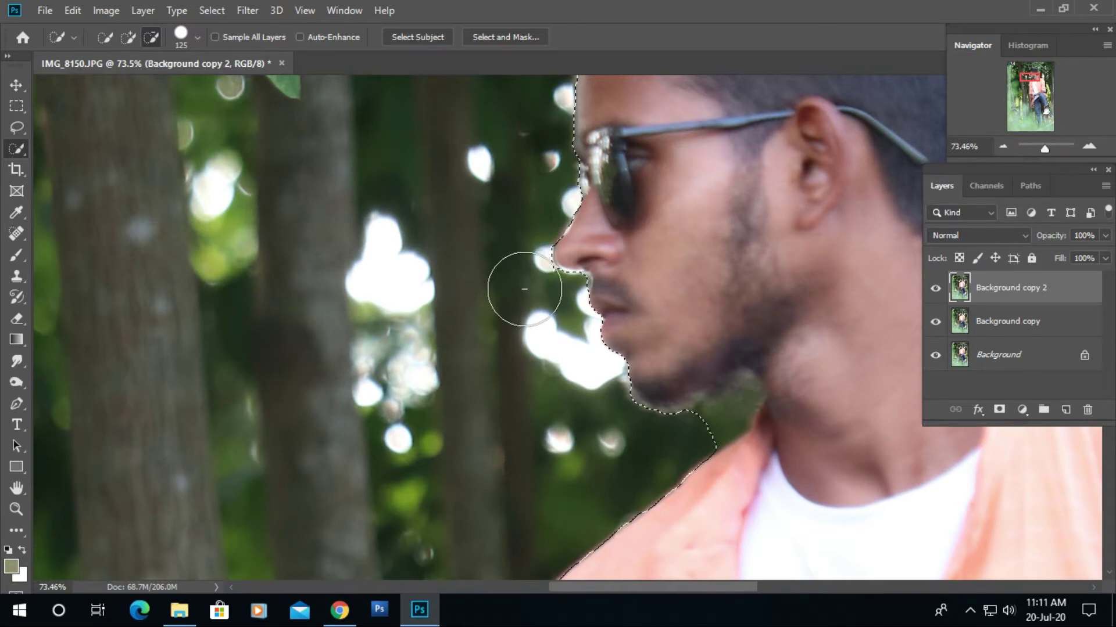
- Reduce the Quick Selection brush size to 40 and refine the selection between the chin and the shirt collar
mouse_move(524, 289)
left_mouse_down()
mouse_move(531, 342)
mouse_move(500, 237)
mouse_move(463, 184)
left_mouse_up()
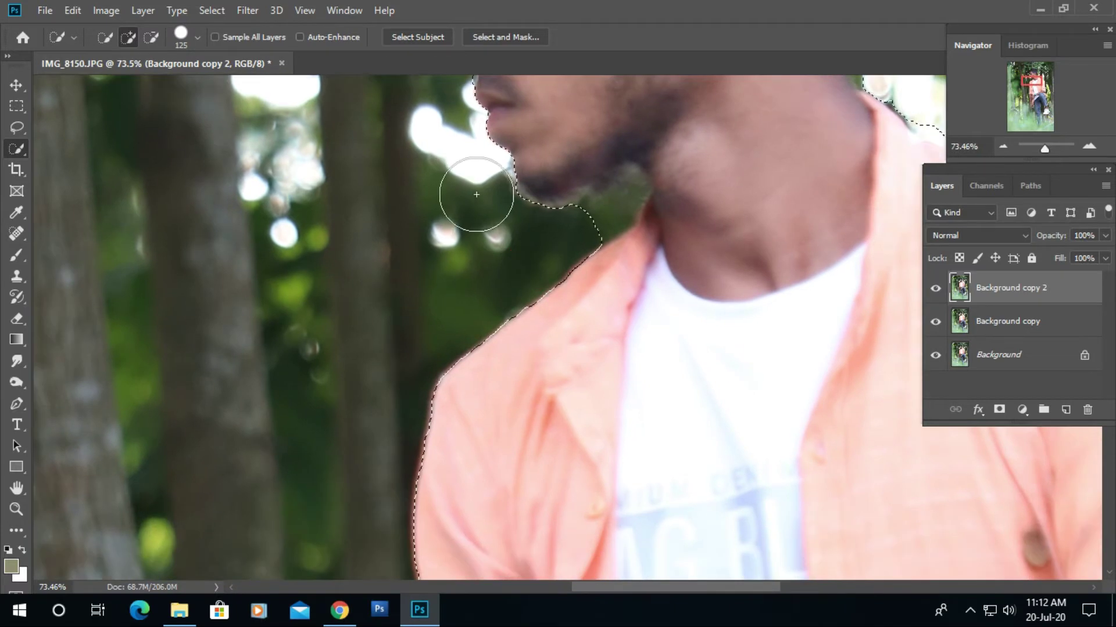
key("bracketleft")
key("bracketleft")
key("bracketleft")
key("bracketleft")
key("bracketleft")
key("bracketleft")
key("bracketleft")
key("bracketleft")
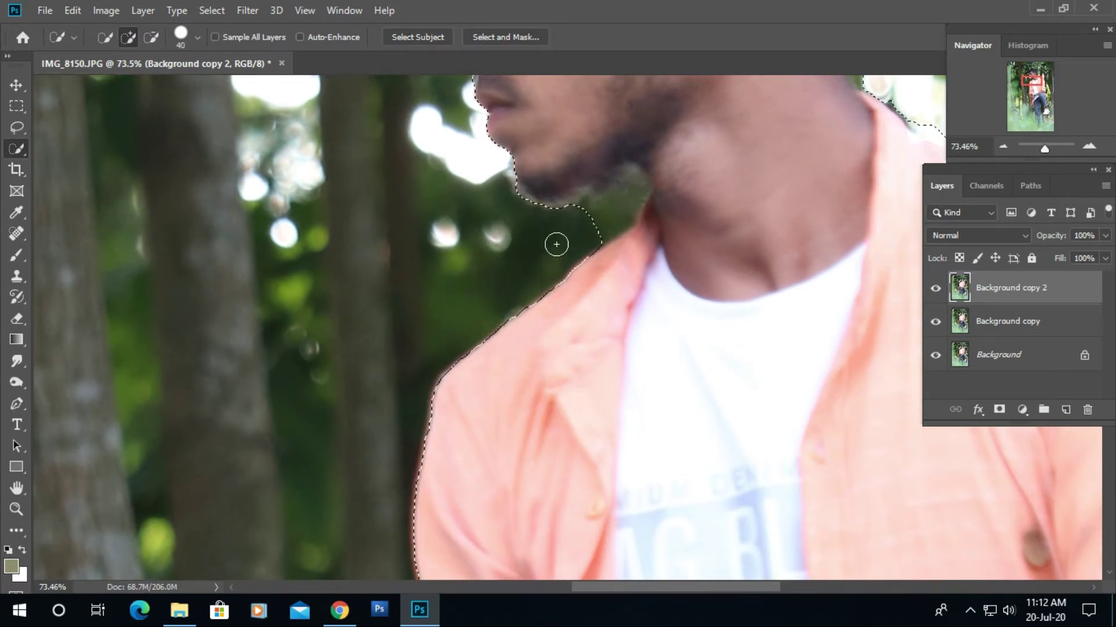
mouse_move(574, 235)
left_mouse_down()
mouse_move(626, 197)
mouse_move(477, 312)
mouse_move(465, 181)
left_mouse_up()
- Add the missing edge of the hanging hand to the selection and subtract the background between the fingers and the jeans
scroll(476, 311, "down", 9)
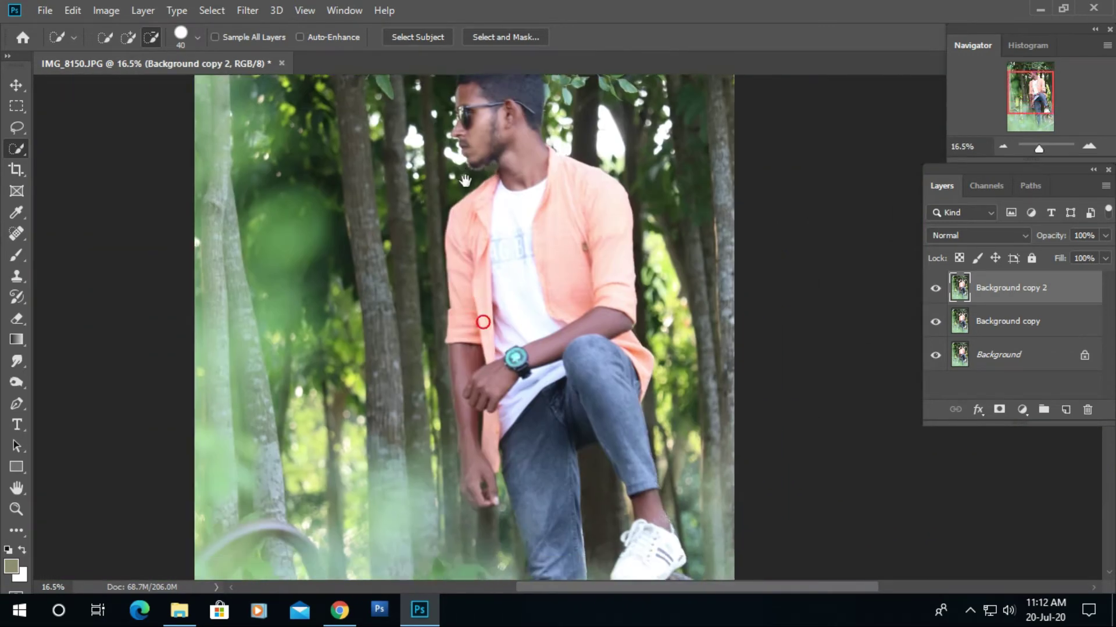
left_click_drag(483, 322, 461, 133)
scroll(492, 332, "up", 7)
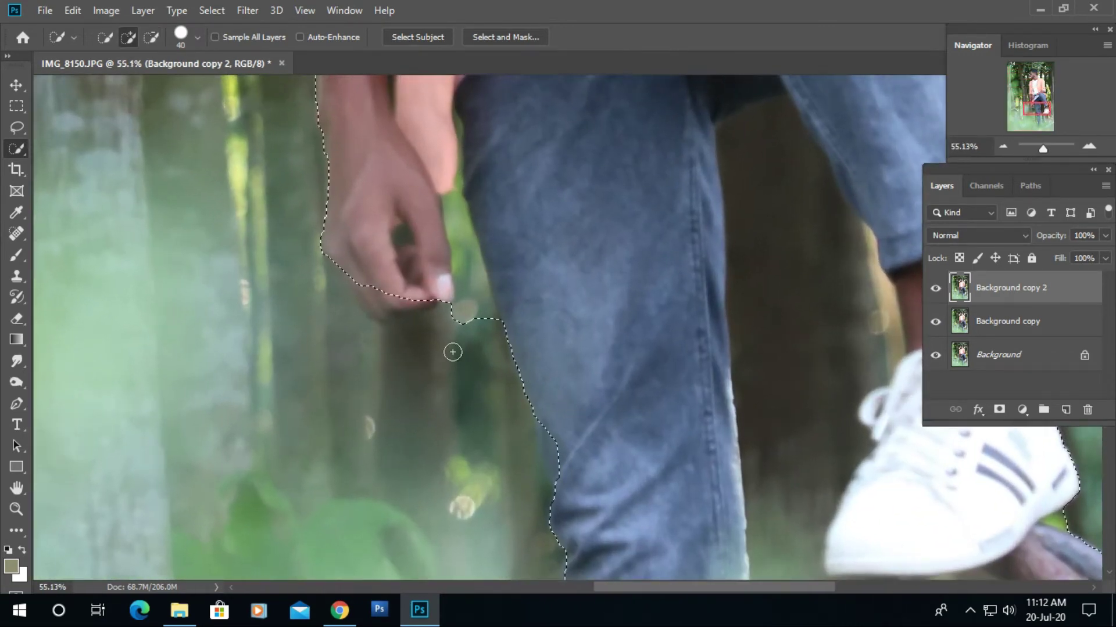
mouse_move(357, 232)
left_mouse_down()
mouse_move(344, 267)
mouse_move(362, 294)
mouse_move(380, 309)
mouse_move(413, 293)
left_mouse_up()
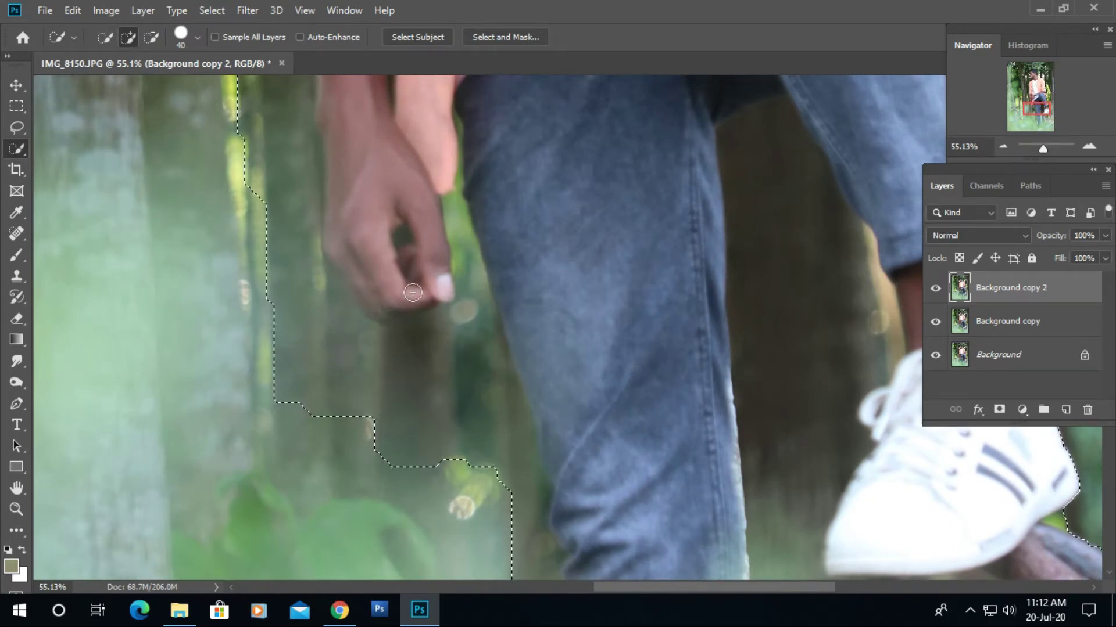
key("alt")
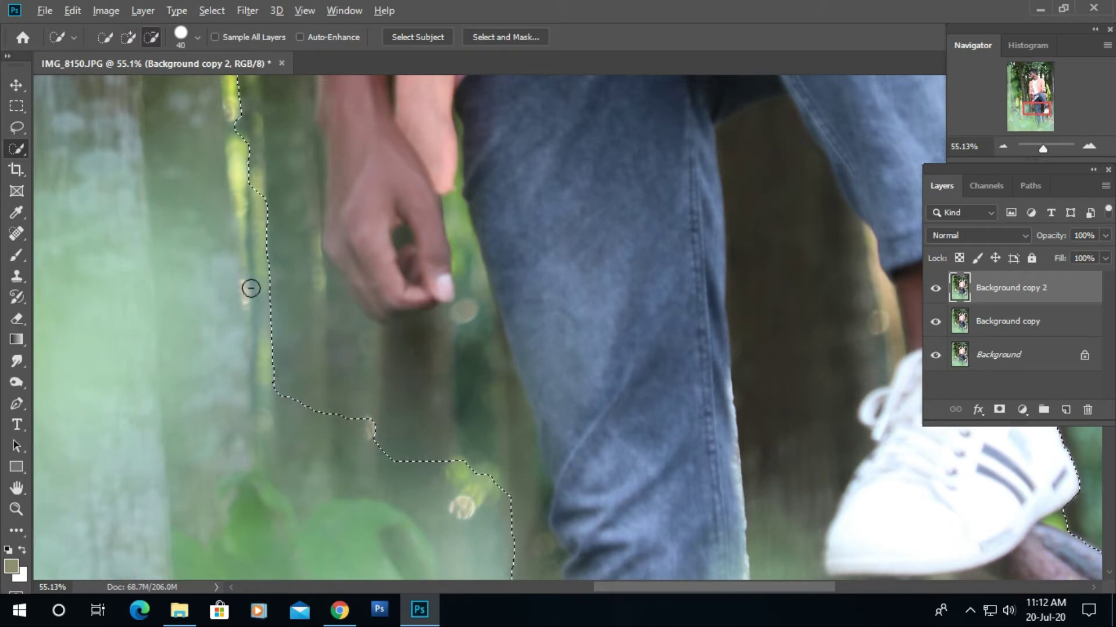
mouse_move(254, 213)
left_mouse_down()
mouse_move(267, 309)
mouse_move(330, 421)
mouse_move(468, 466)
mouse_move(460, 444)
mouse_move(474, 276)
mouse_move(462, 229)
mouse_move(462, 319)
mouse_move(372, 347)
left_mouse_up()
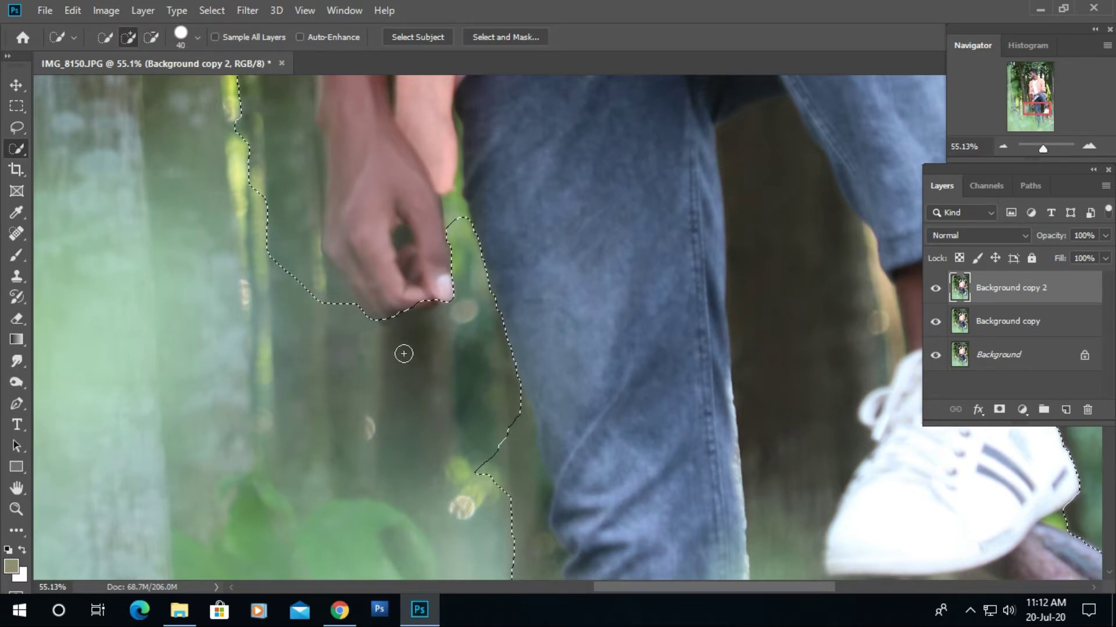
mouse_move(429, 294)
left_mouse_down()
mouse_move(390, 309)
mouse_move(441, 289)
left_mouse_up()
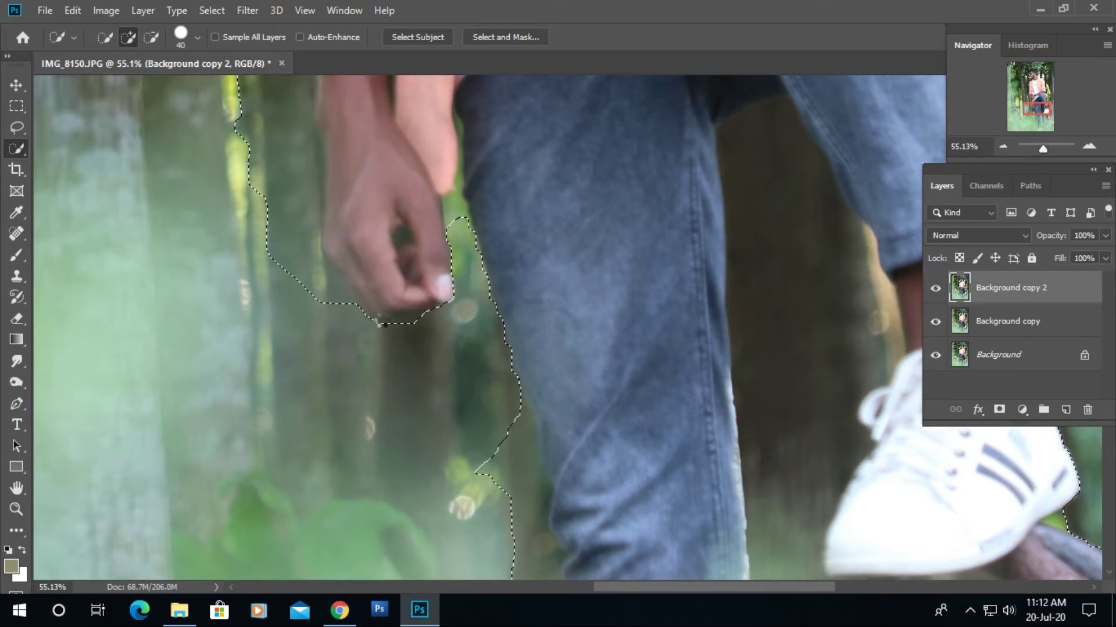
- Subtract the remaining background strip along the outer edge of the hanging forearm and hand from the selection
scroll(358, 316, "down", 3)
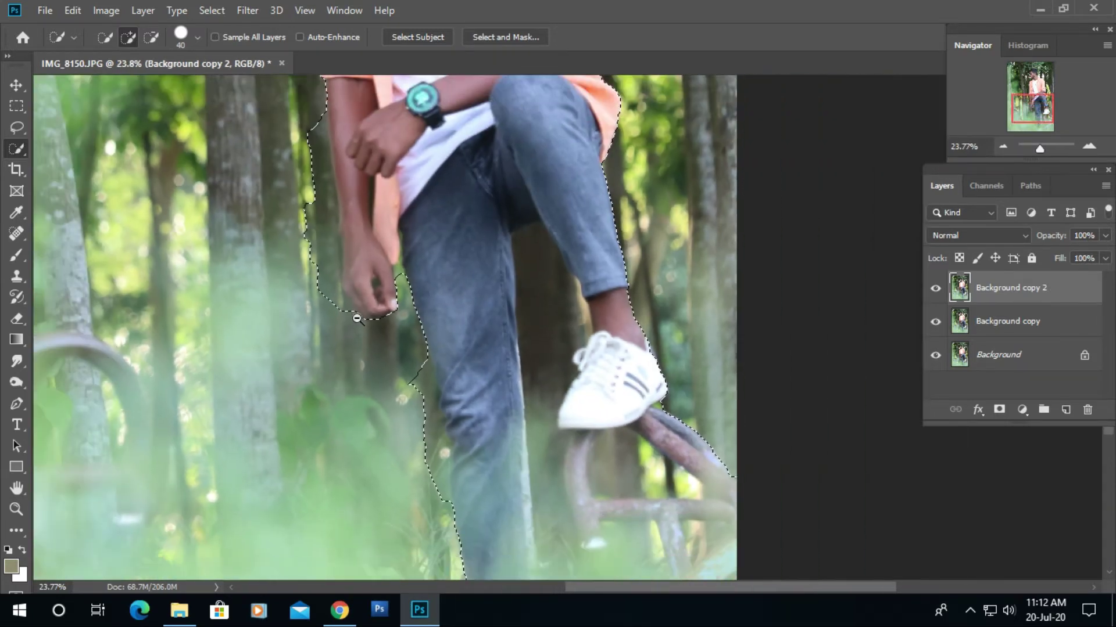
left_click_drag(332, 305, 326, 288)
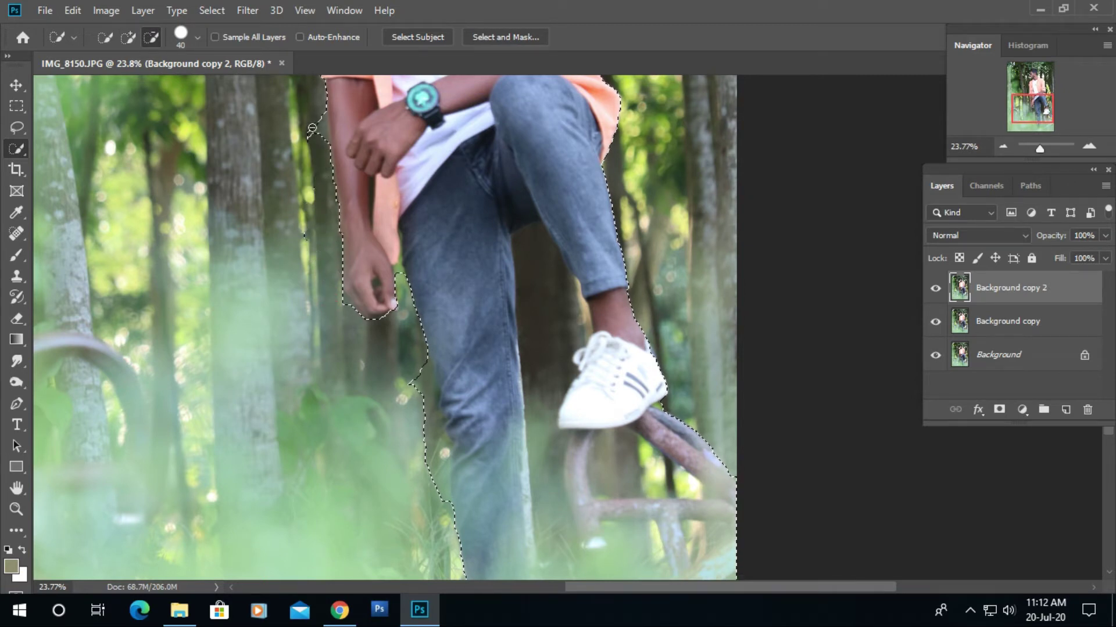
left_click_drag(312, 111, 315, 120)
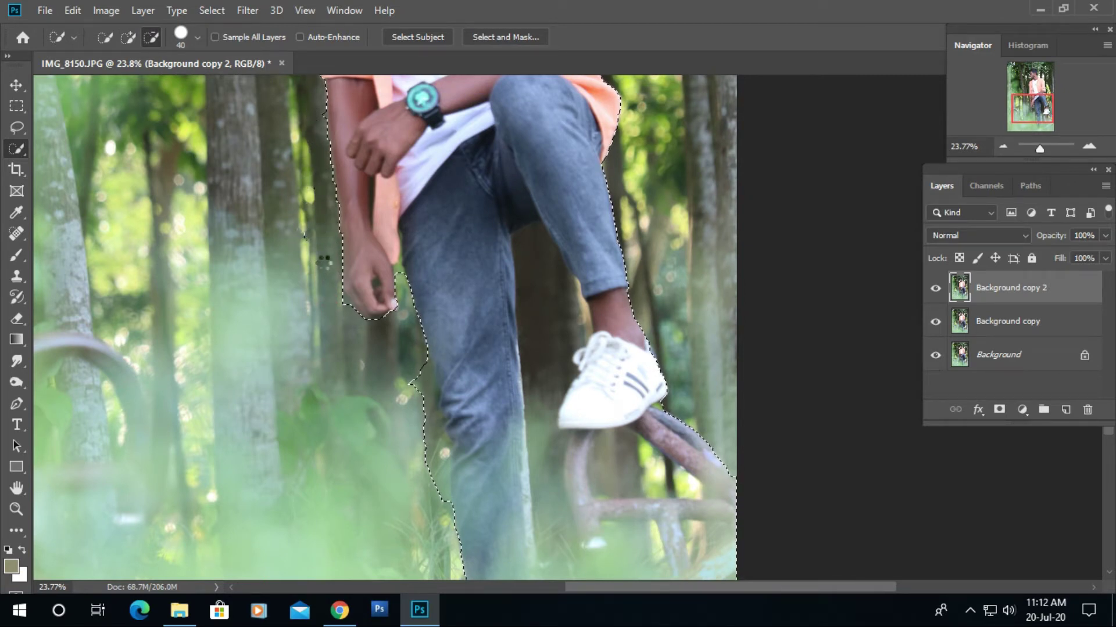
left_click(347, 304)
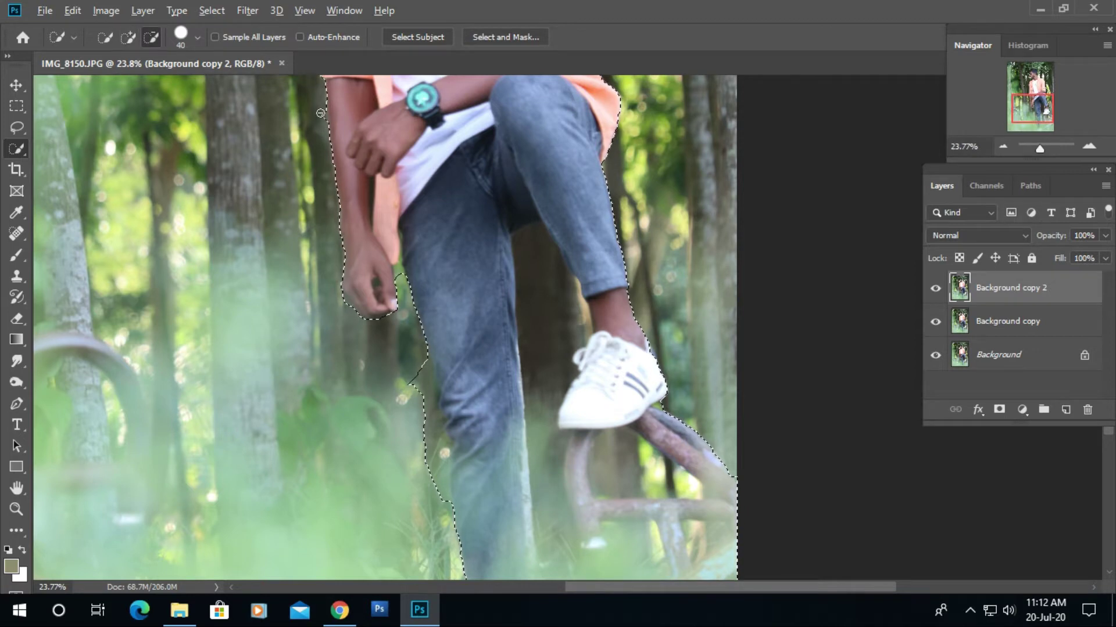
left_click_drag(320, 115, 321, 122)
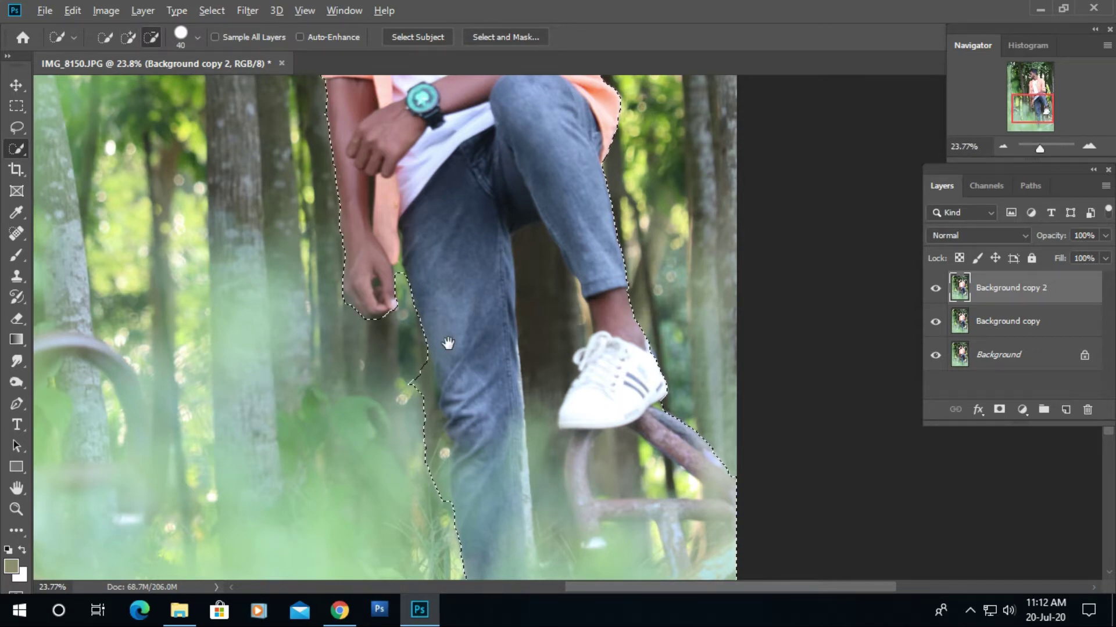
- Subtract the background along the outer edge of the standing leg's jeans so the selection follows the leg
left_click_drag(448, 344, 437, 226)
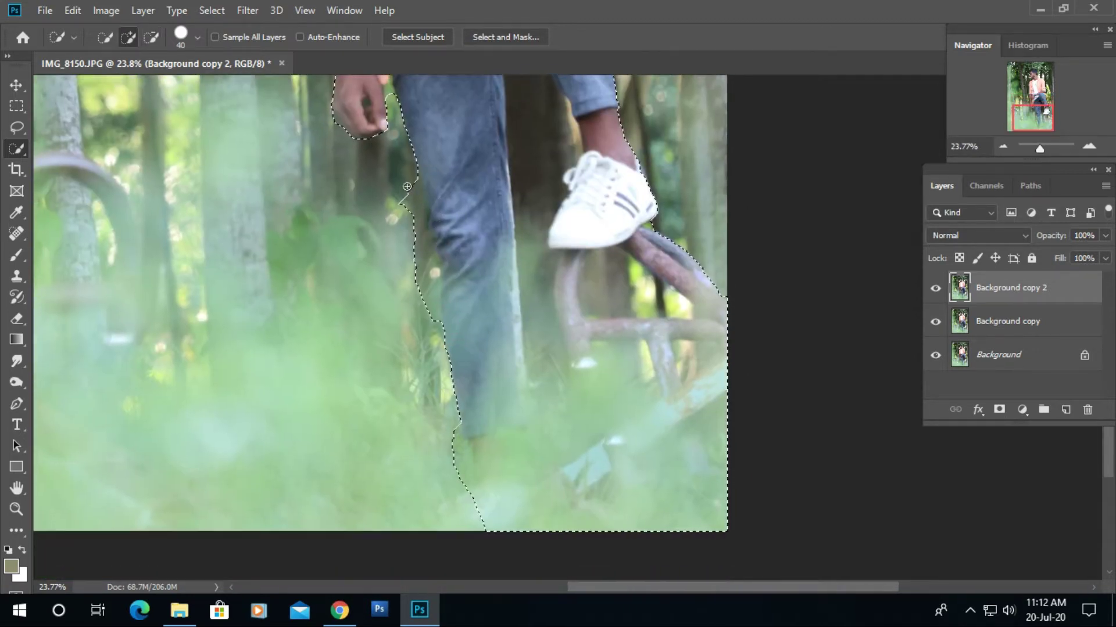
left_click_drag(408, 188, 410, 212)
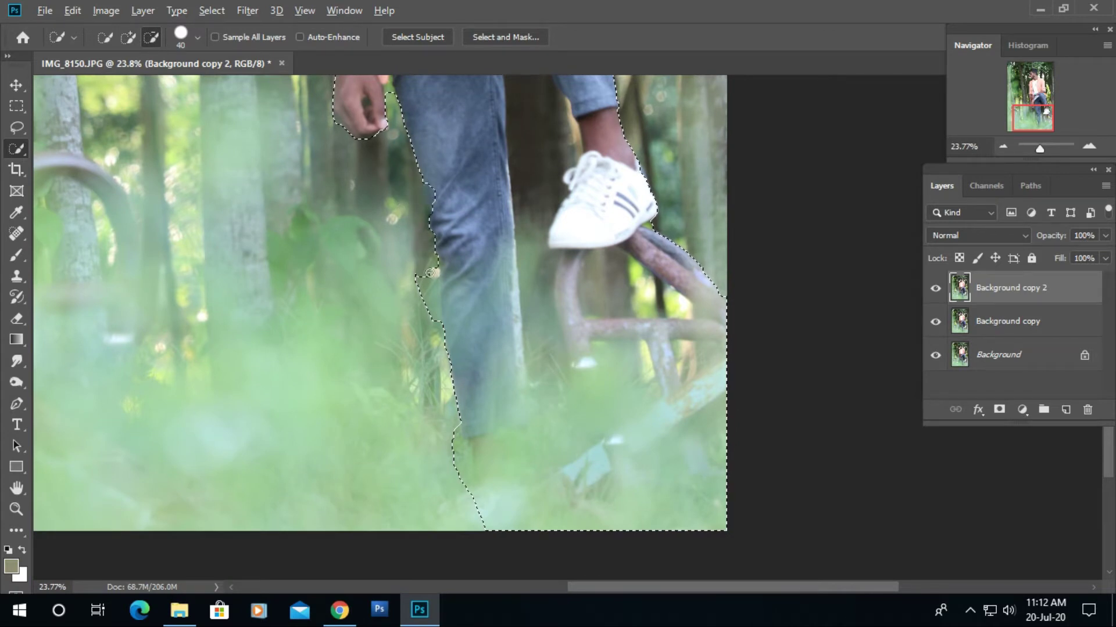
left_click_drag(435, 274, 429, 347)
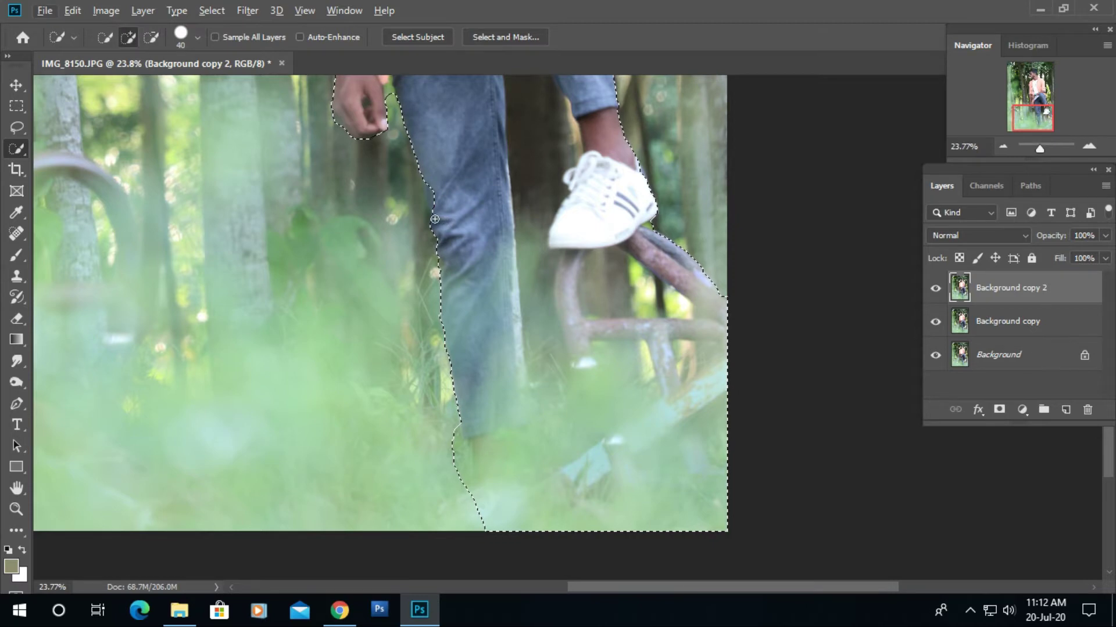
mouse_move(433, 210)
left_mouse_down()
mouse_move(434, 196)
mouse_move(302, 227)
mouse_move(233, 227)
left_mouse_up()
left_click_drag(615, 382, 703, 465, "ctrl")
left_click_drag(581, 317, 481, 150, "ctrl")
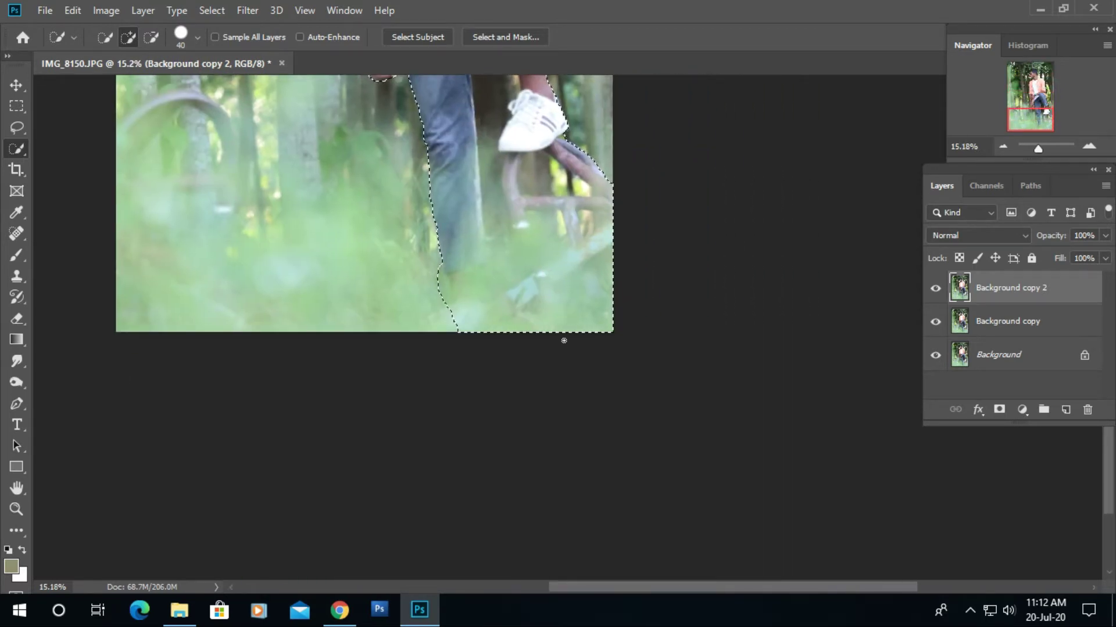
- Subtract the lower-right grass and the background between the legs and below the raised shoe from the selection, using brush size 125
mouse_move(563, 335)
left_mouse_down("alt")
mouse_move(614, 308)
mouse_move(588, 320)
left_mouse_up("alt")
mouse_move(557, 344)
left_mouse_down("alt")
mouse_move(551, 326)
mouse_move(603, 294)
left_mouse_up("alt")
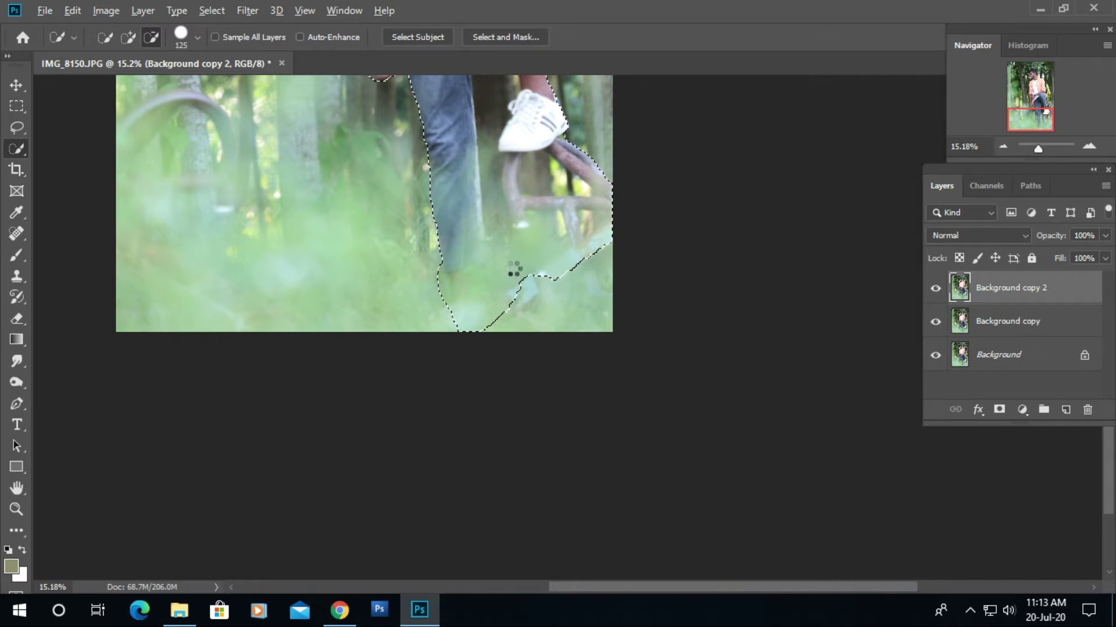
mouse_move(507, 231)
left_mouse_down()
mouse_move(507, 277)
mouse_move(487, 198)
mouse_move(487, 289)
mouse_move(491, 233)
left_mouse_up()
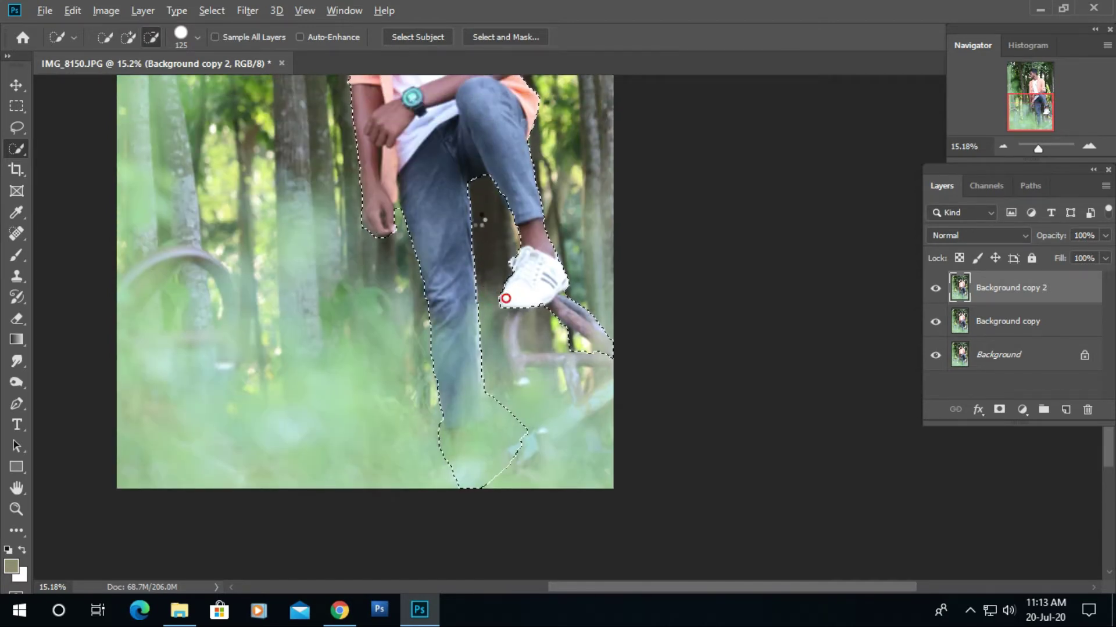
left_click_drag(486, 275, 461, 180)
left_click_drag(508, 307, 501, 271)
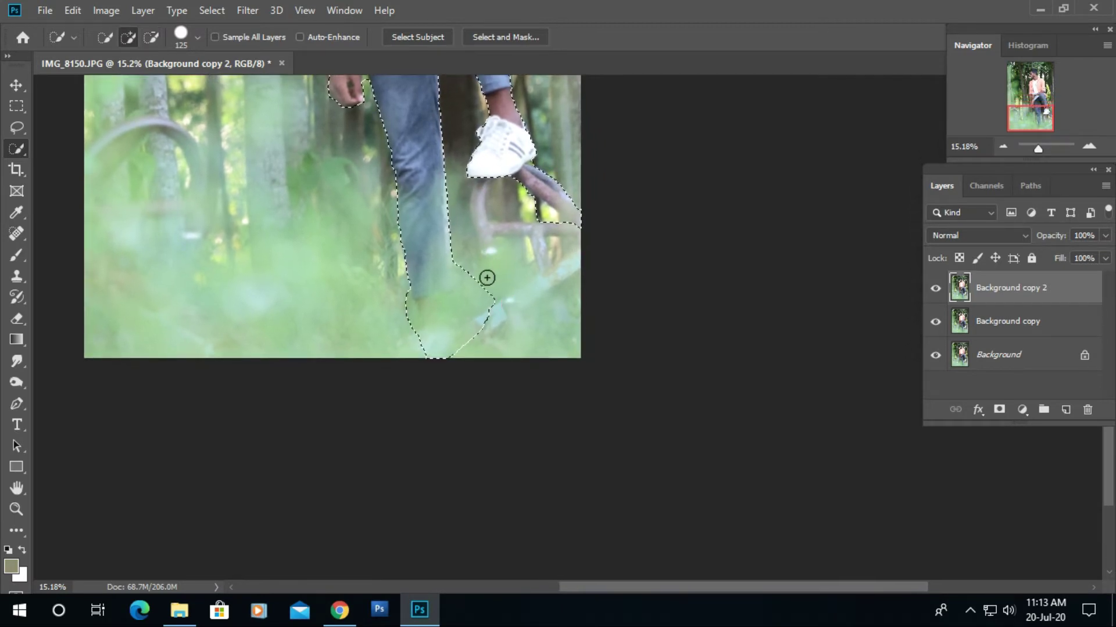
- Add the bicycle frame below the raised shoe and the grass beside the standing leg's foot back to the selection
scroll(487, 277, "down", 1)
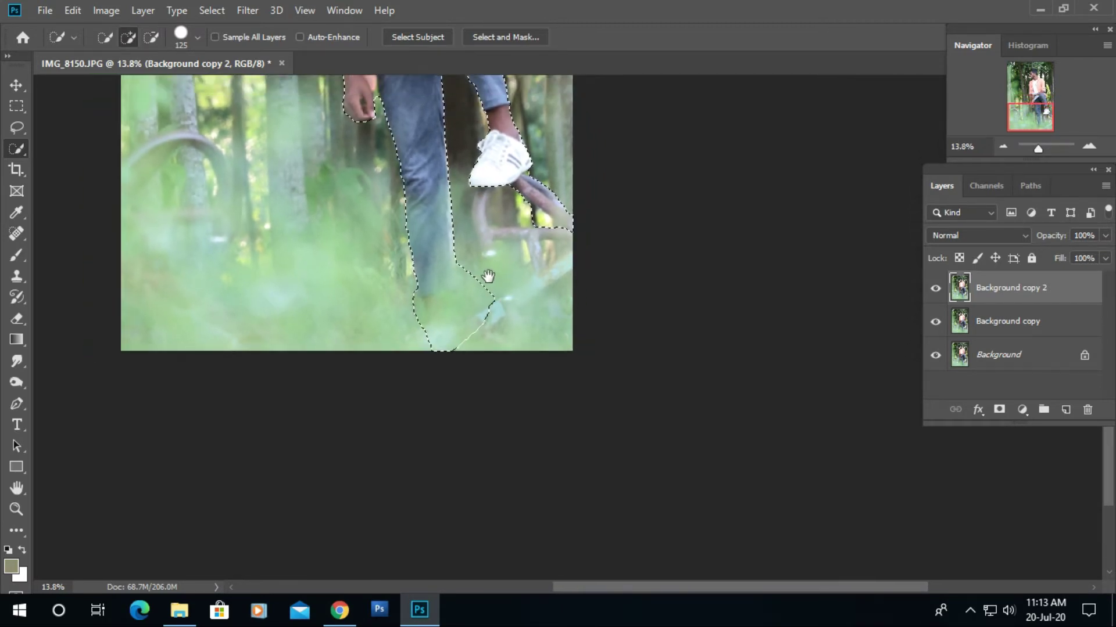
left_click_drag(493, 308, 563, 269)
left_click_drag(485, 211, 481, 232)
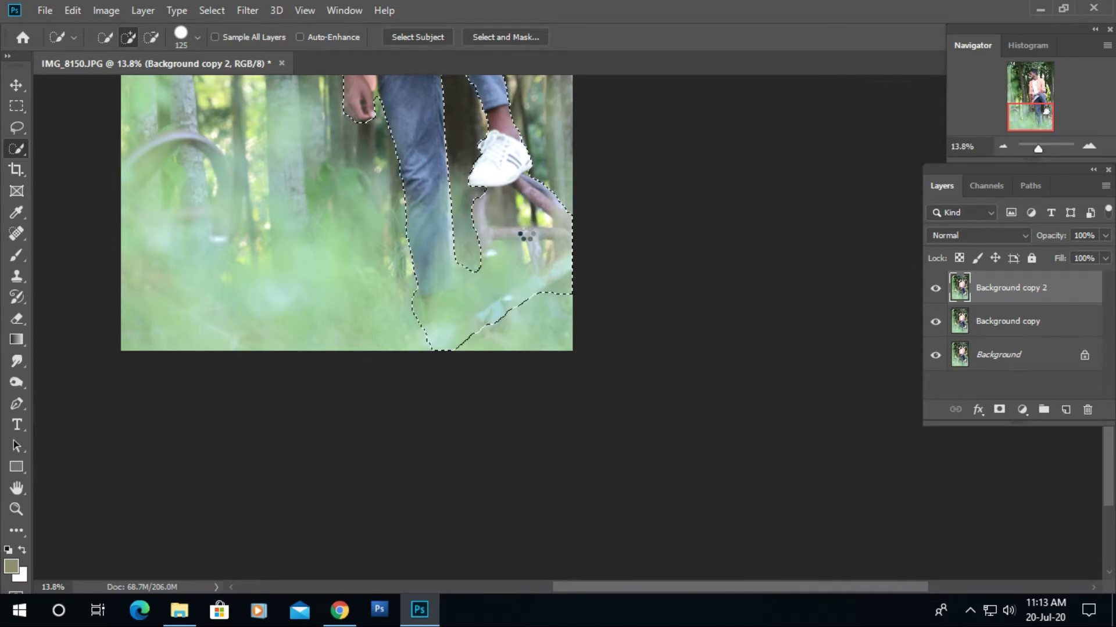
key("alt+space")
key("Escape")
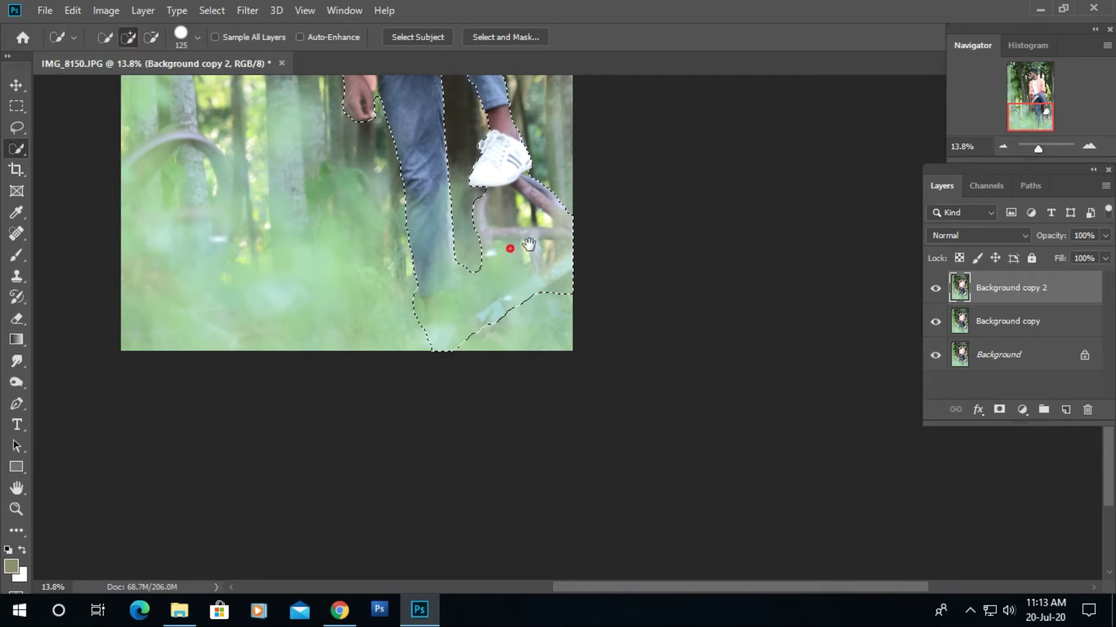
key("space")
left_click_drag(493, 256, 554, 304)
scroll(556, 303, "down", 5)
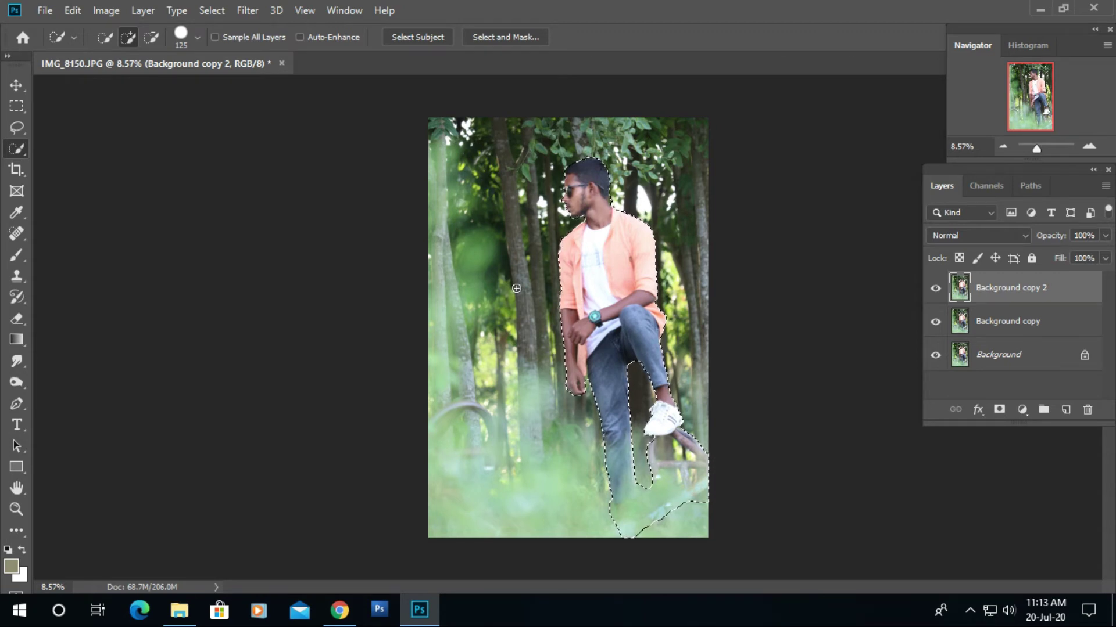
- Apply Refine Edge with output to Selection, and add a layer mask to Background copy 2 from the selection
left_click(208, 11)
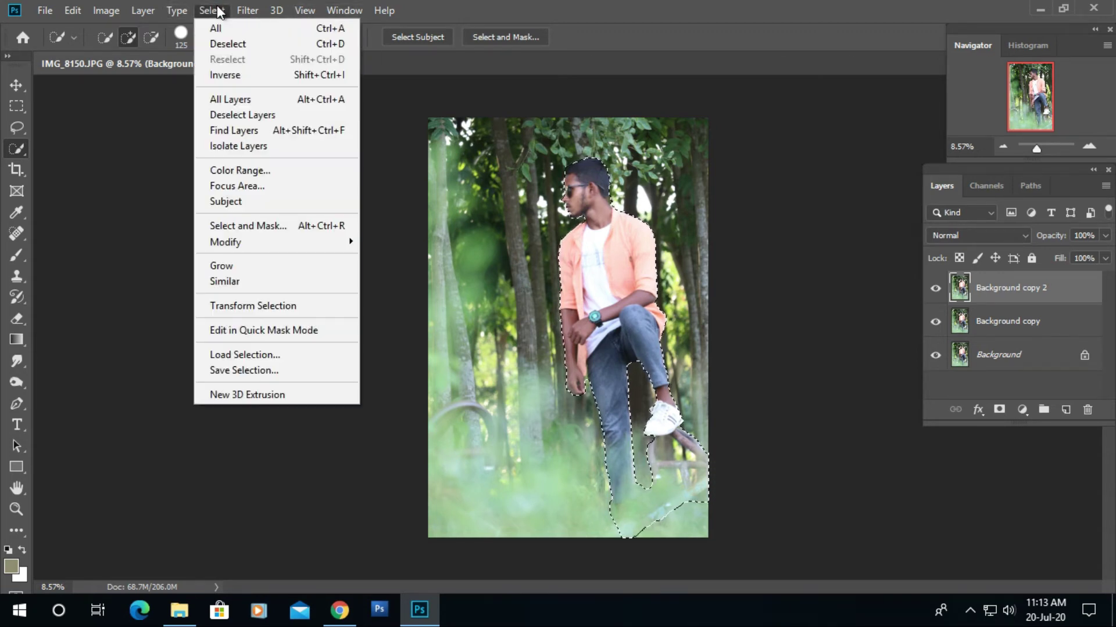
left_click(313, 225, "shift")
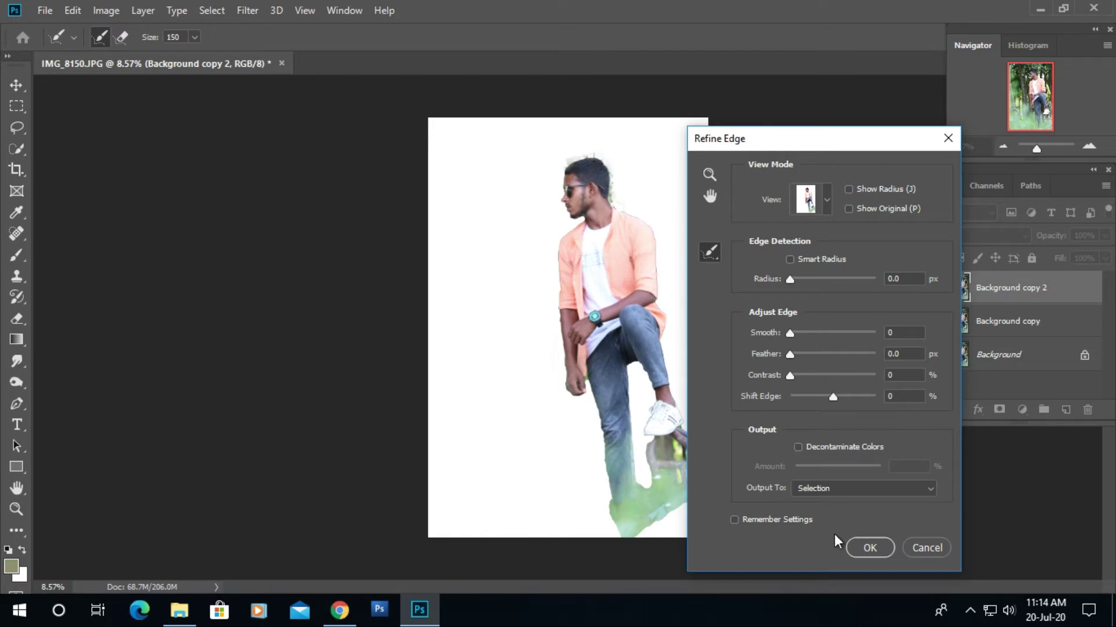
left_click(862, 548)
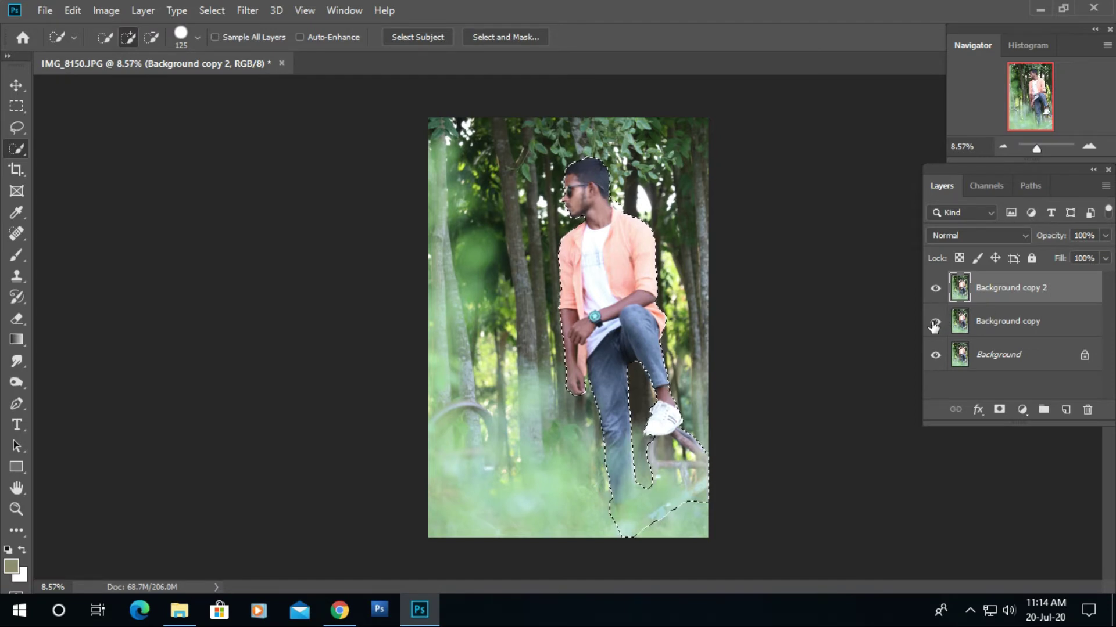
left_click(999, 409)
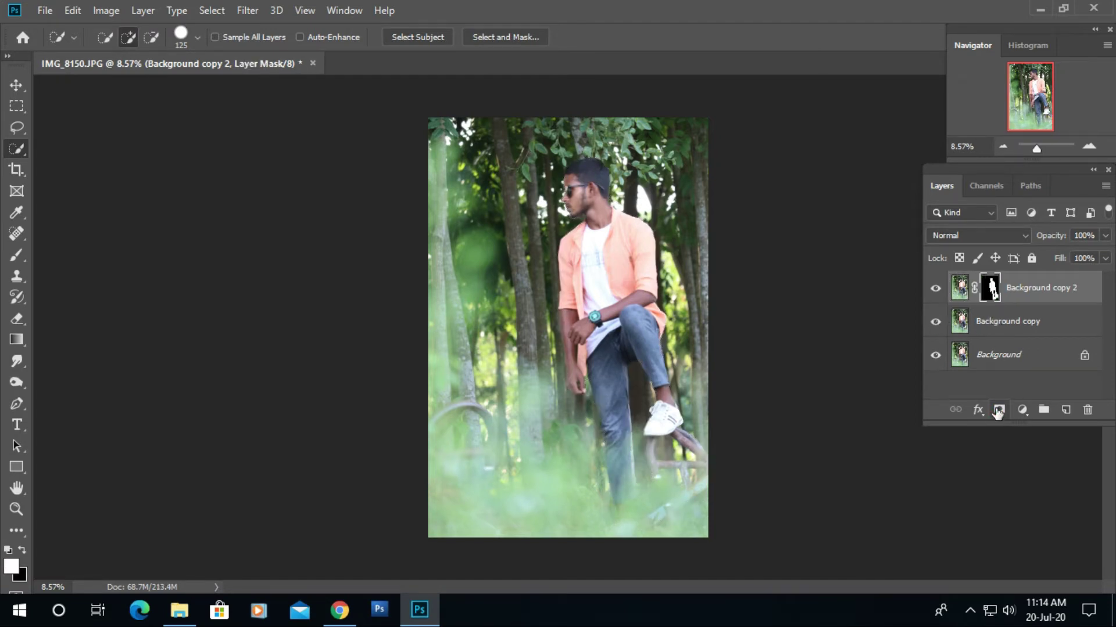
- Check the masked man layer against Background copy by switching layer visibility off and on
left_click(1001, 326)
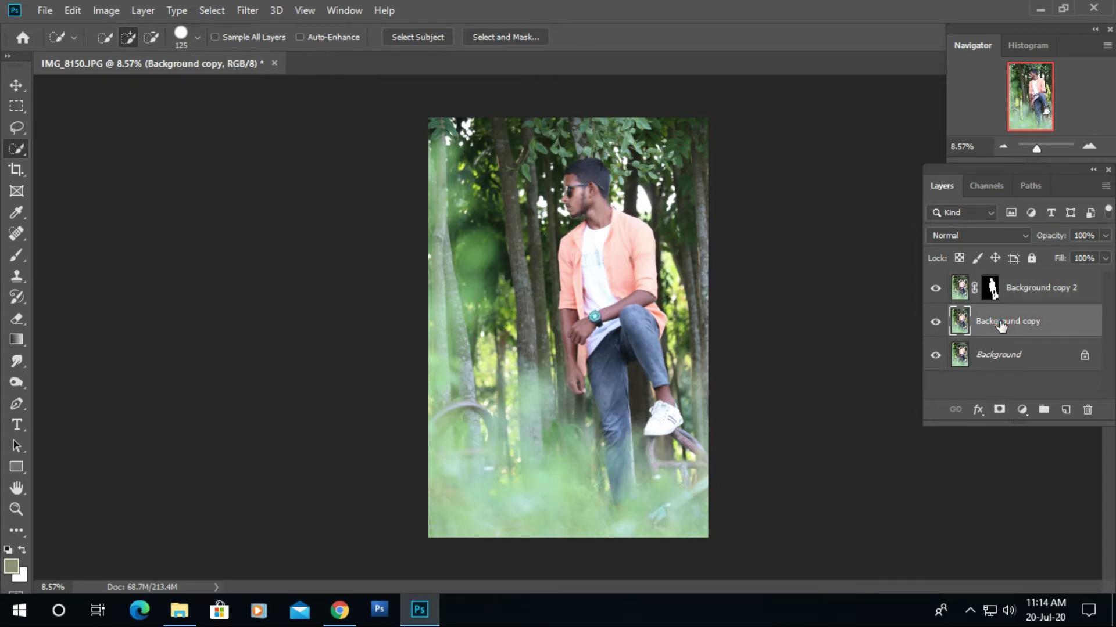
left_click(937, 291)
left_click(934, 326)
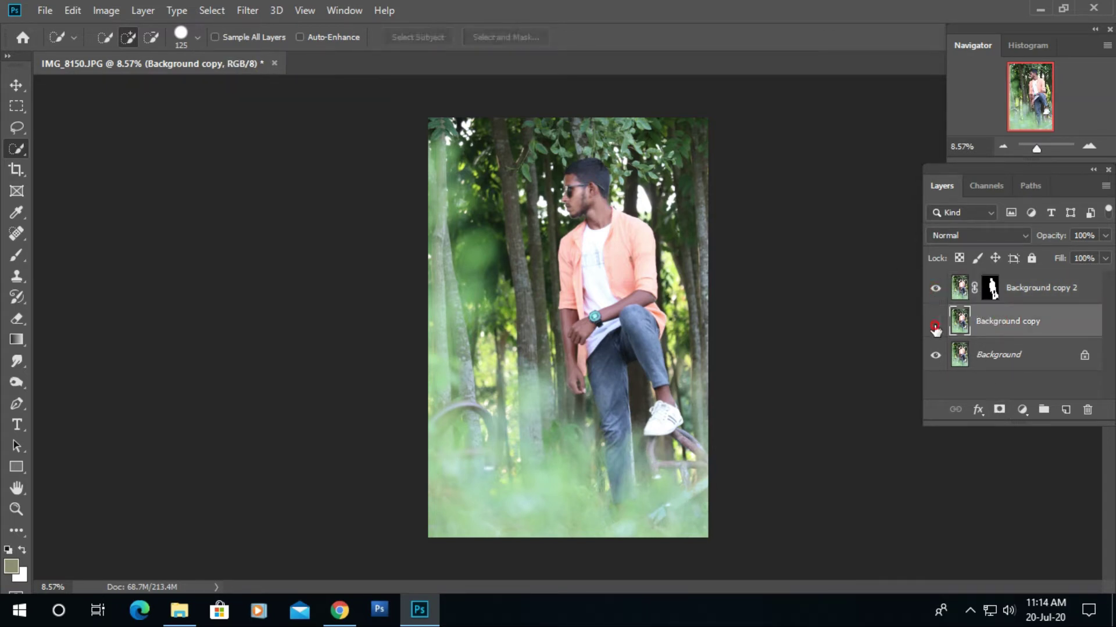
left_click(934, 327)
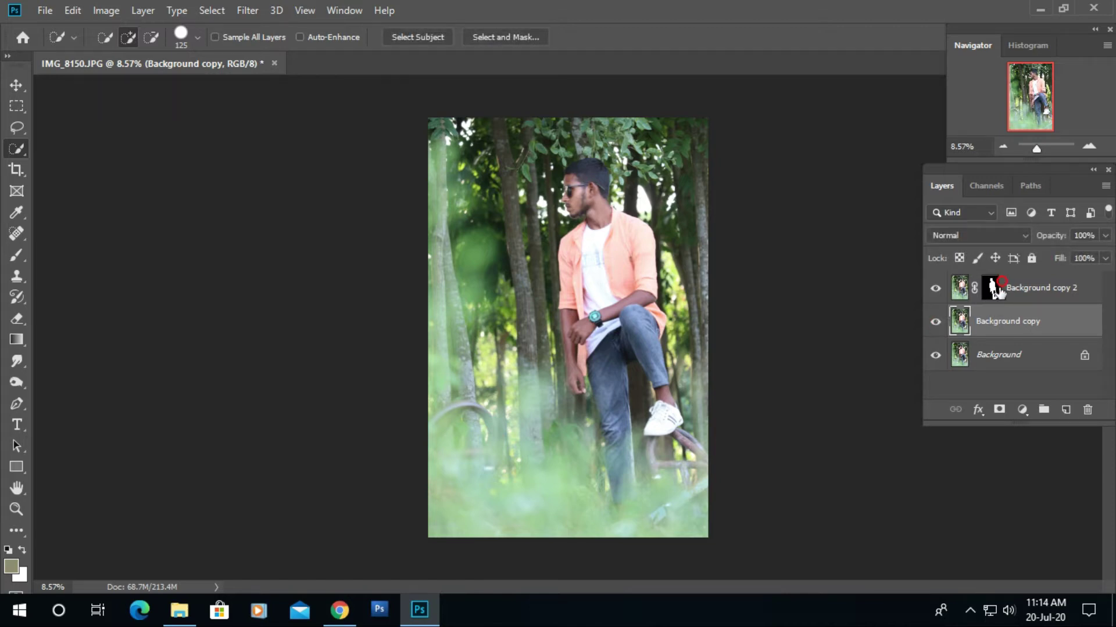
left_click(1001, 286)
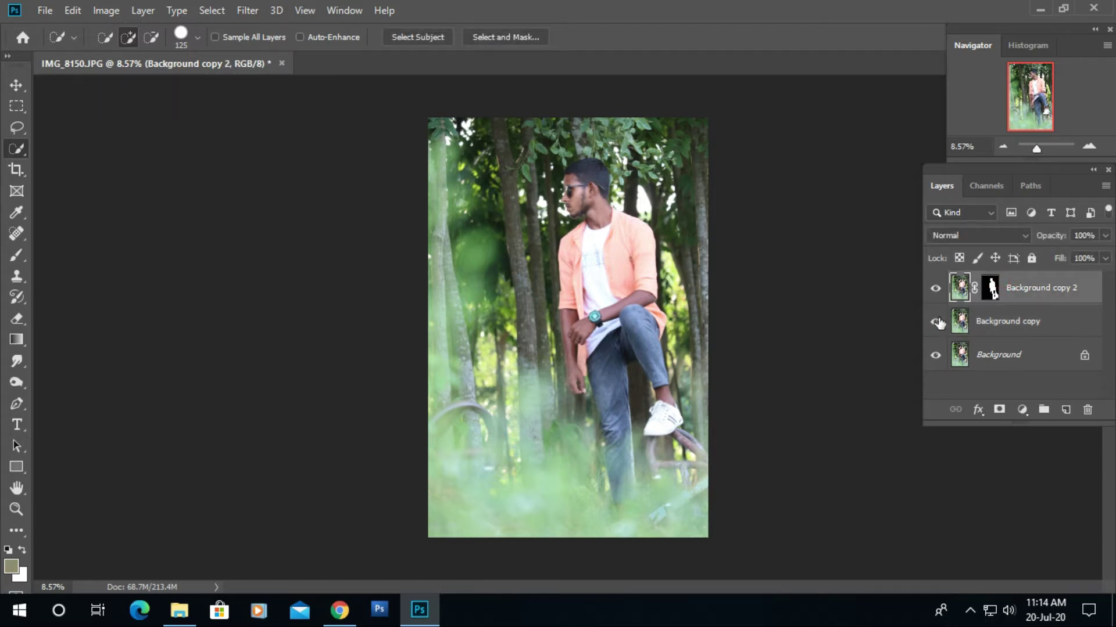
- Make Background copy the active layer and load the Background copy 2 layer mask as a selection
left_click(996, 317)
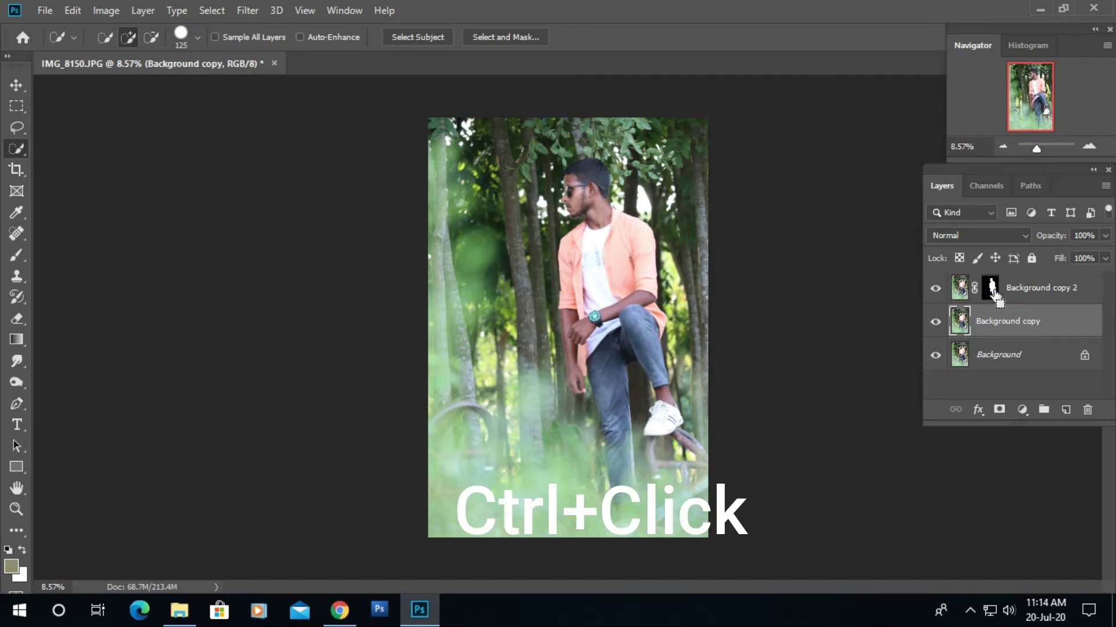
left_click(994, 293, "ctrl")
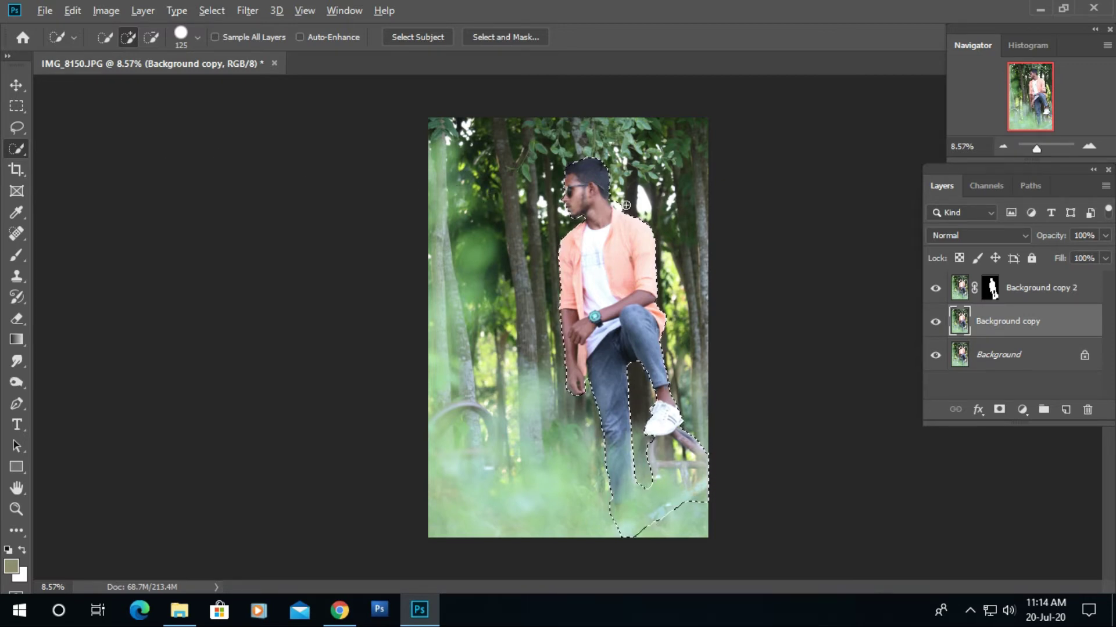
key("alt")
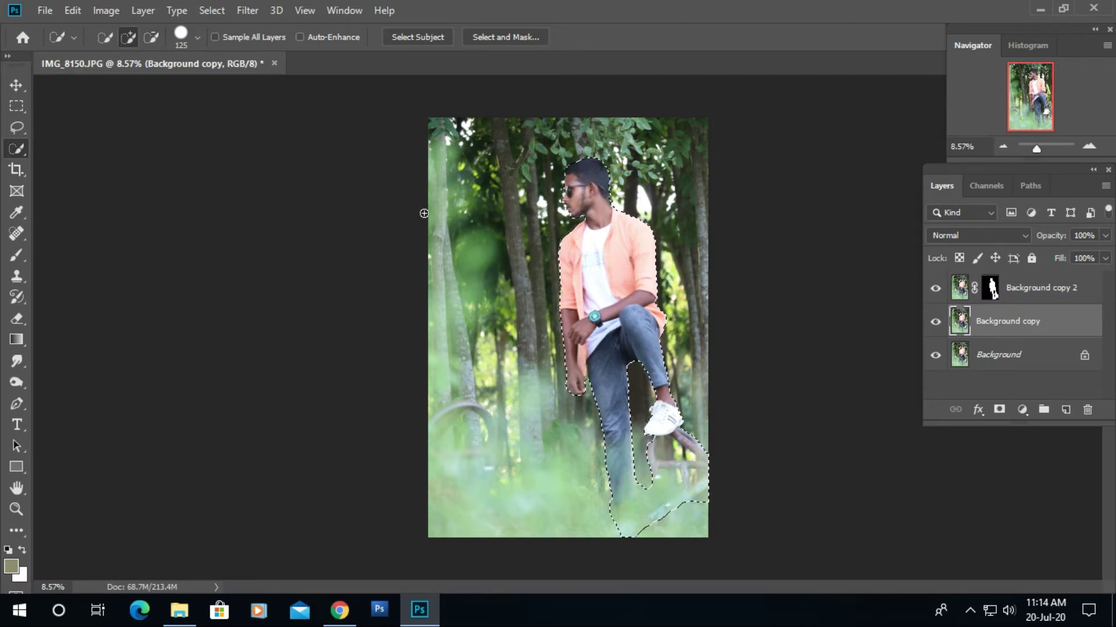
- Expand the selection around the man by 15 pixels
left_click(211, 12)
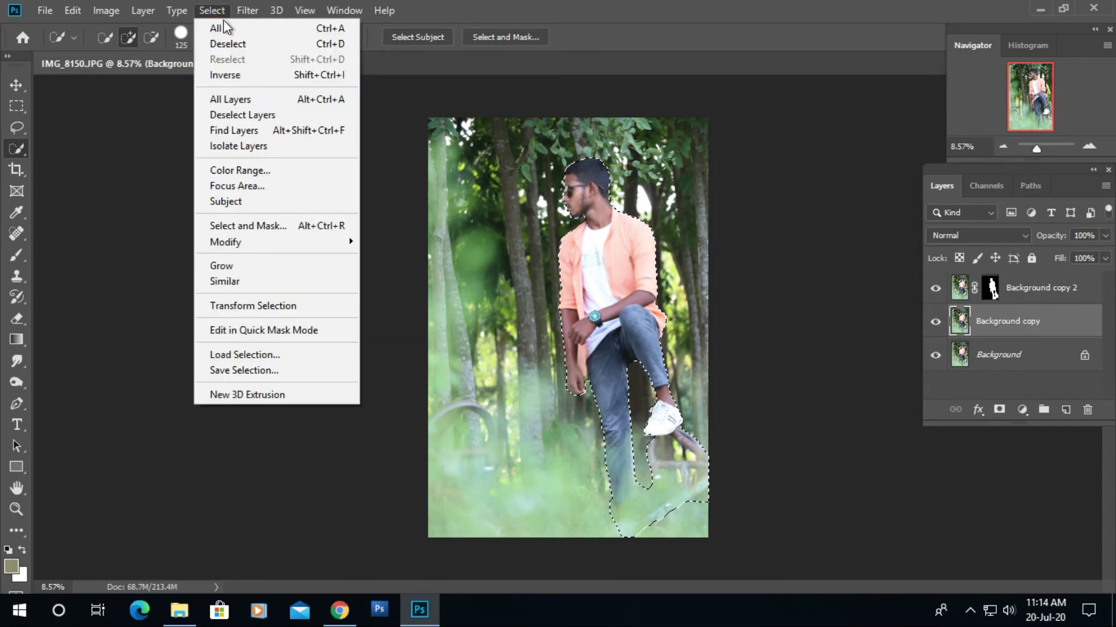
mouse_move(264, 239)
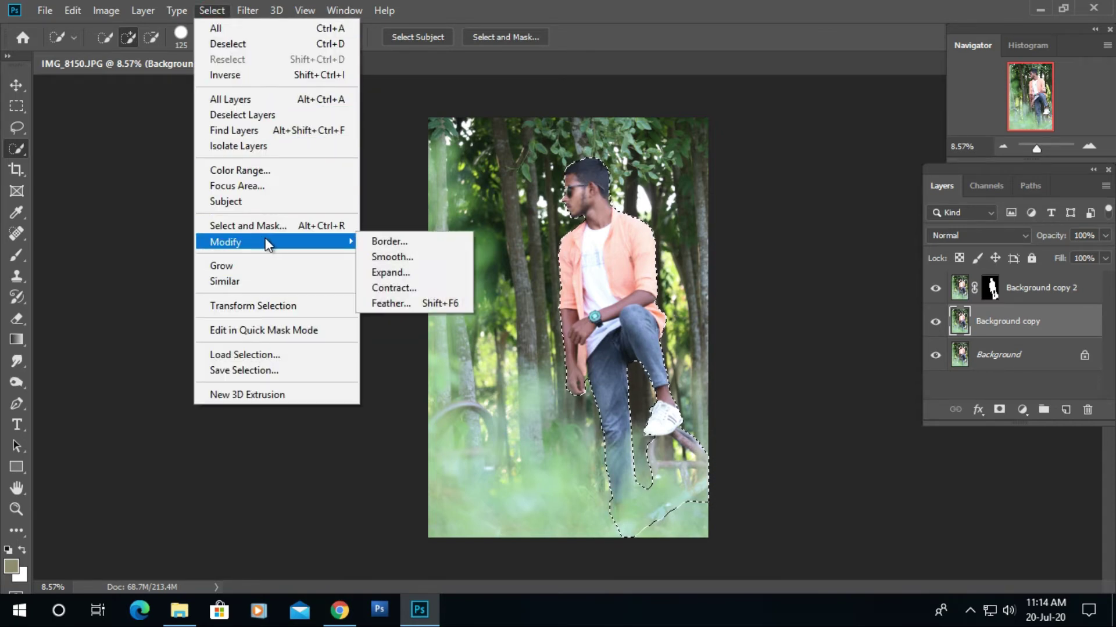
left_click(394, 271)
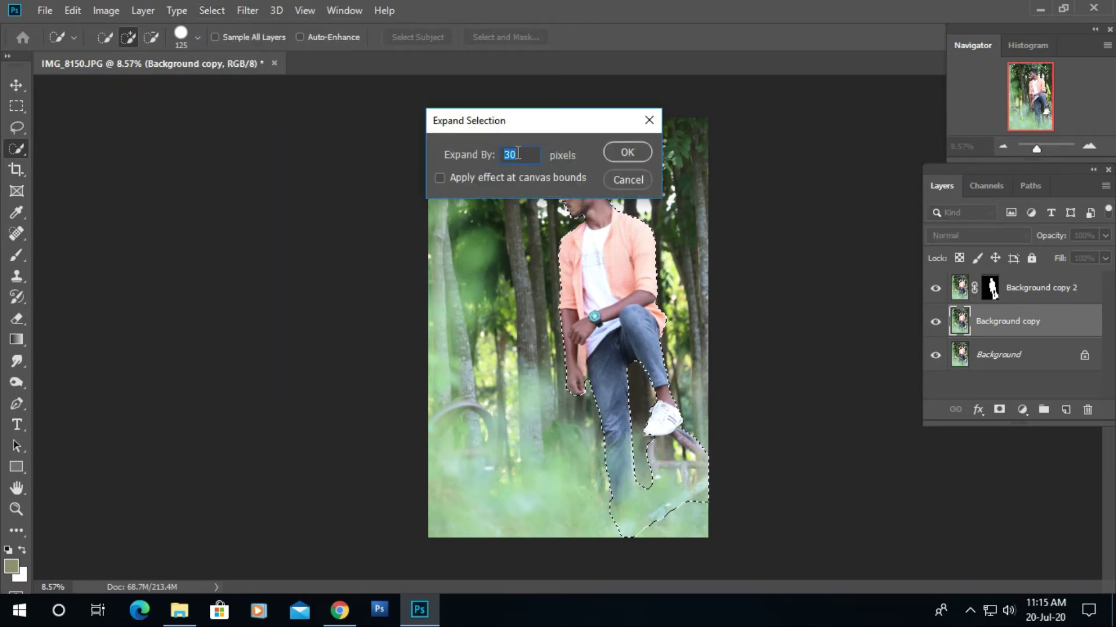
type("15")
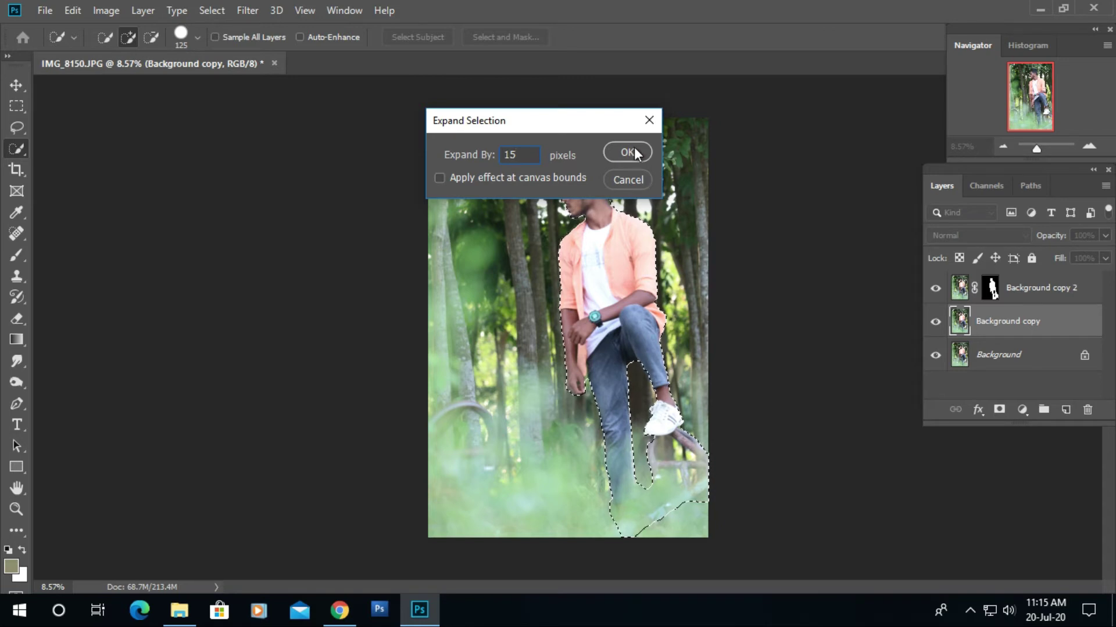
left_click(628, 152)
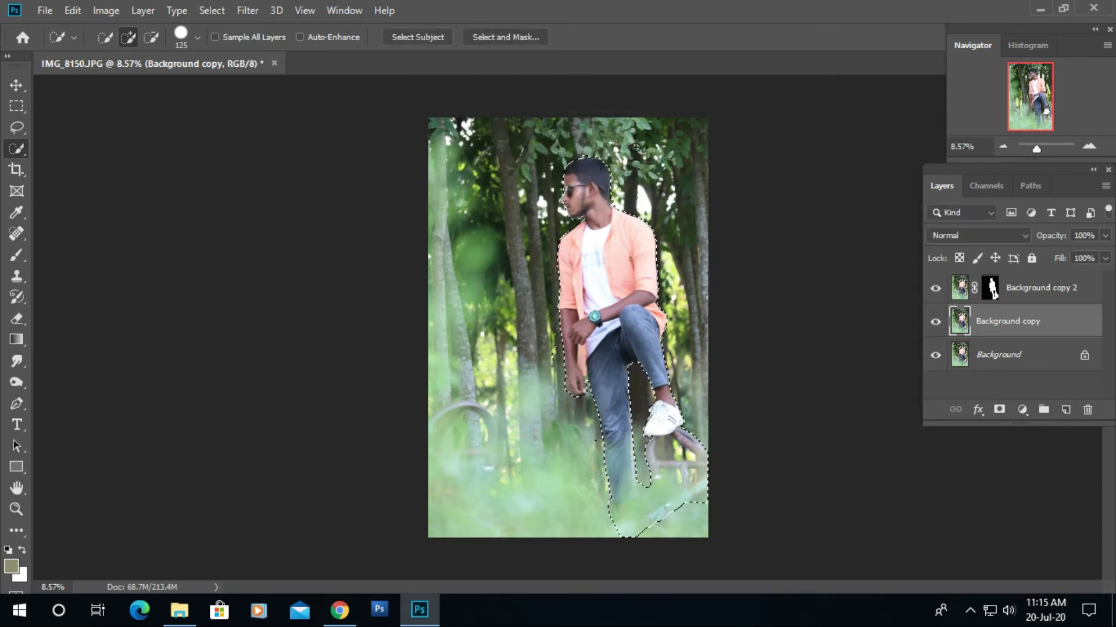
- Fill the selection on Background copy with Content-Aware contents, Color Adaptation on, Normal mode and 100% opacity
right_click(564, 163)
left_click(605, 361)
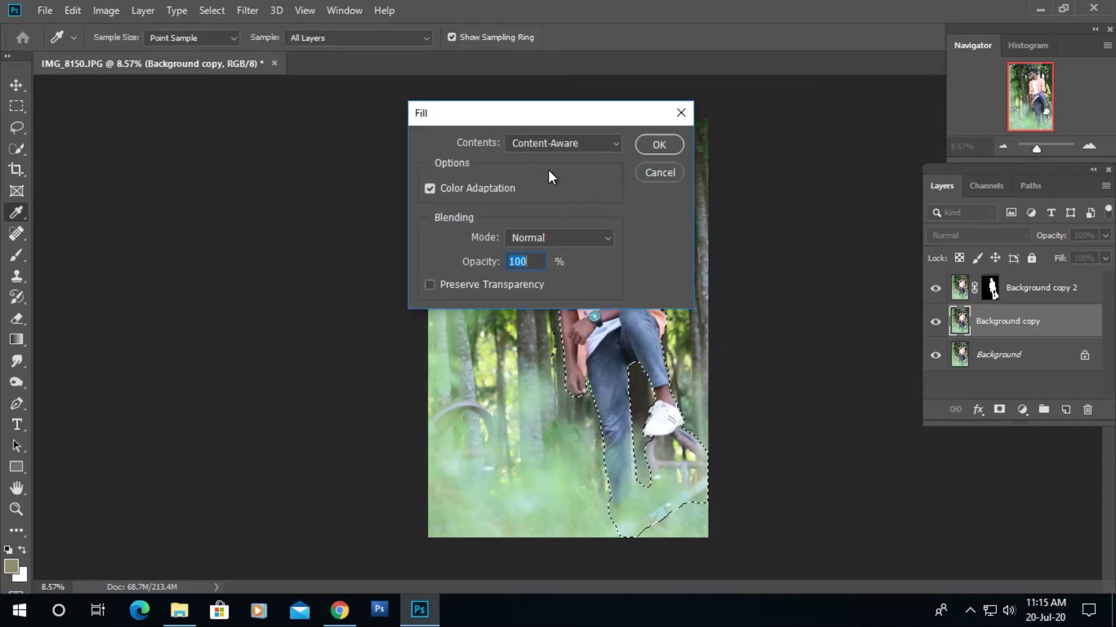
left_click(616, 147)
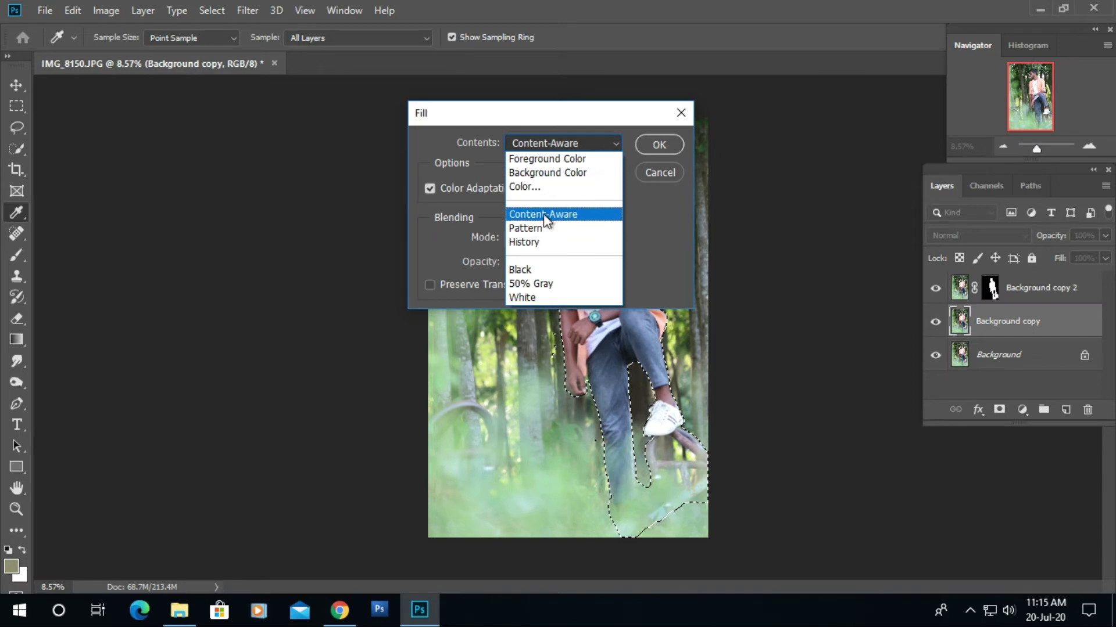
left_click(544, 215)
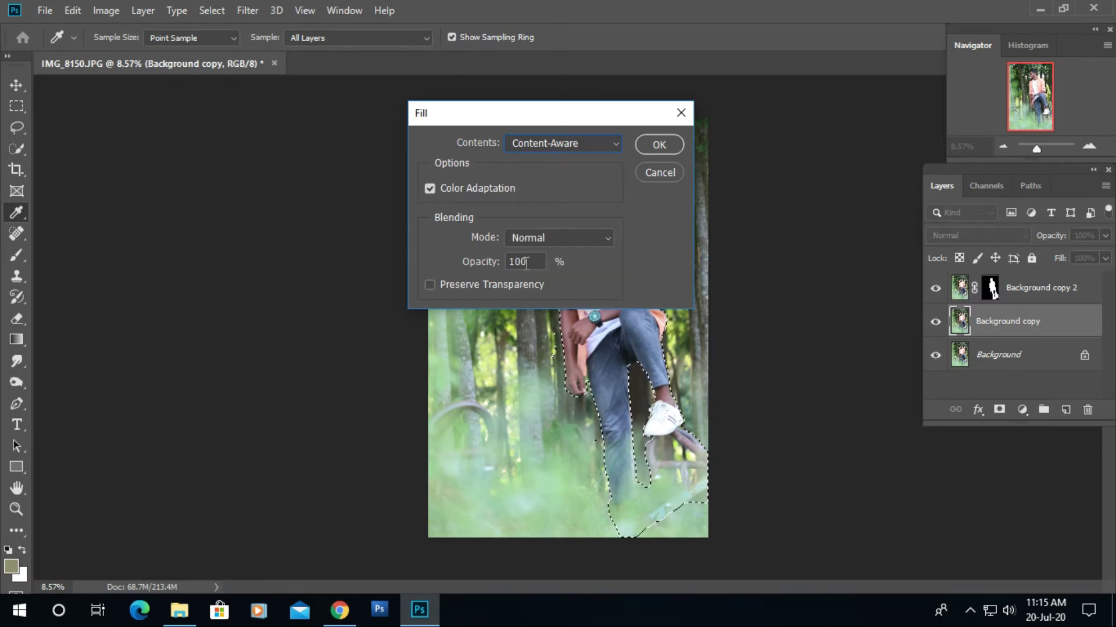
left_click(658, 144)
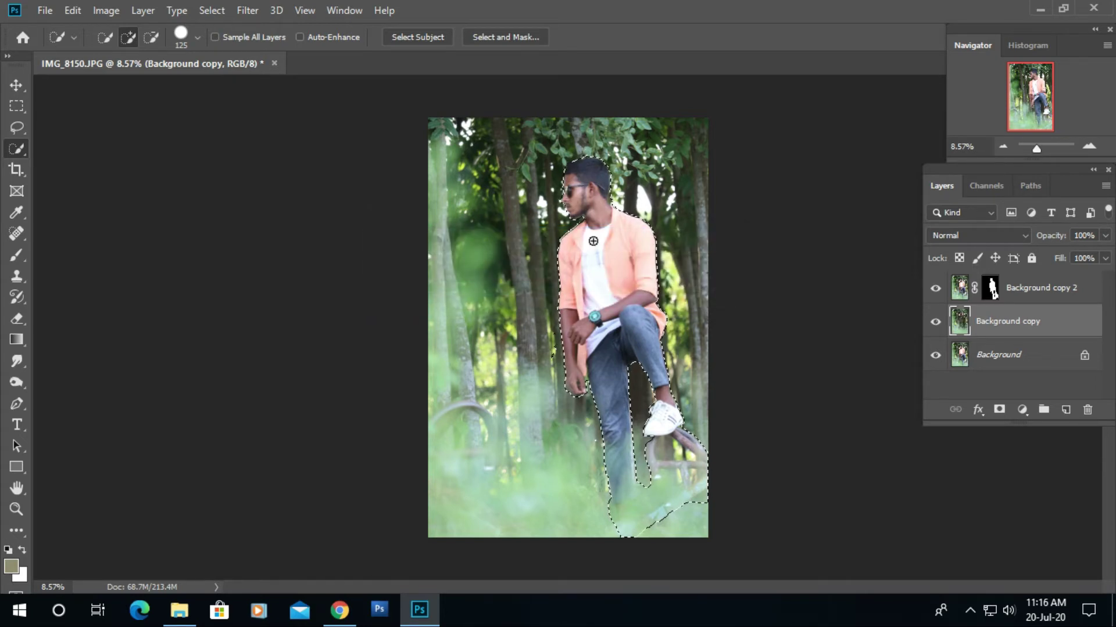
- Hide the original Background layer, keeping Background copy visible and active
left_click(935, 355)
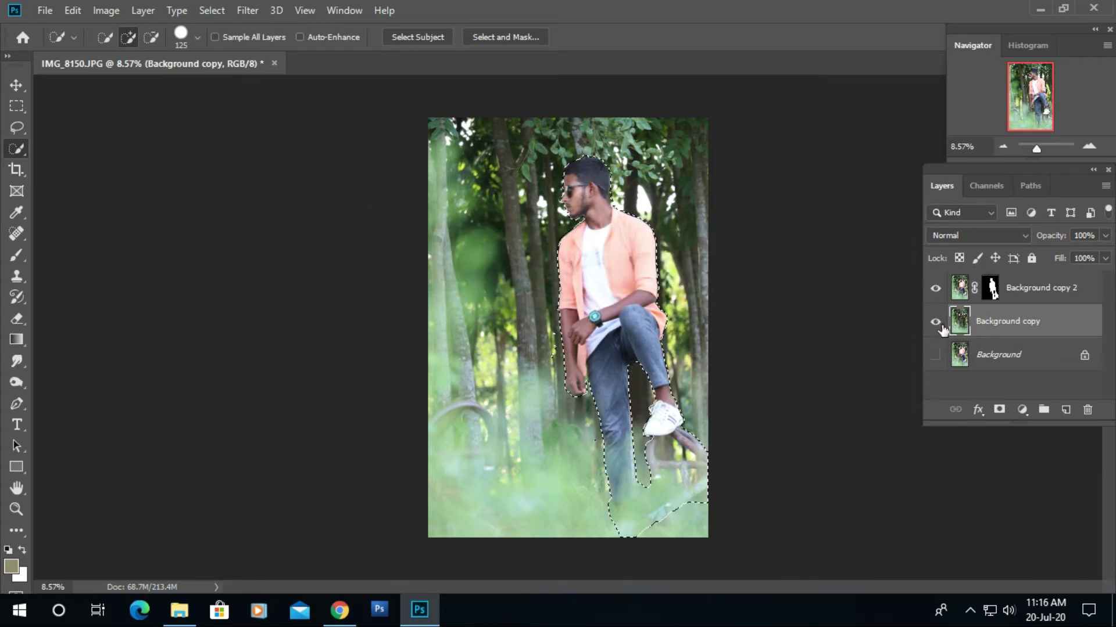
left_click(937, 324)
left_click(937, 323)
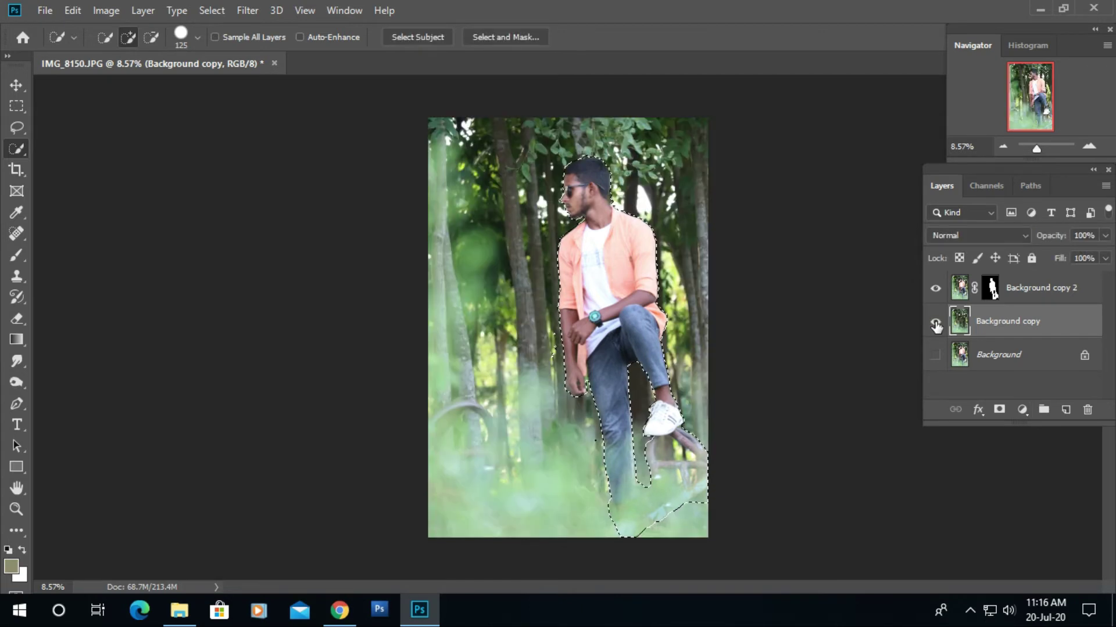
left_click(967, 294)
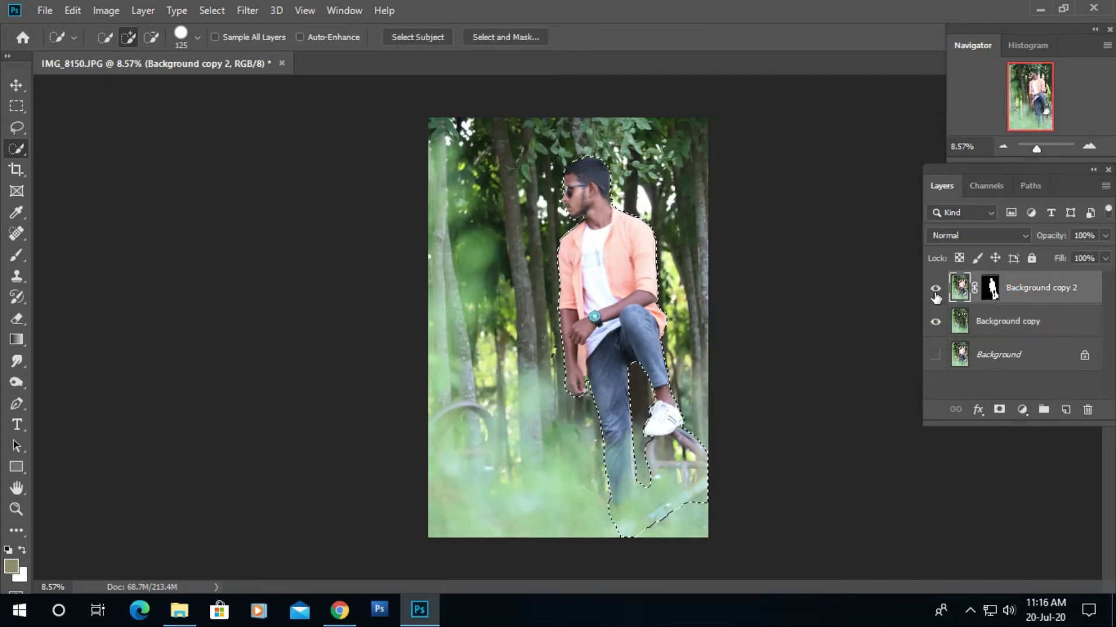
left_click(976, 325)
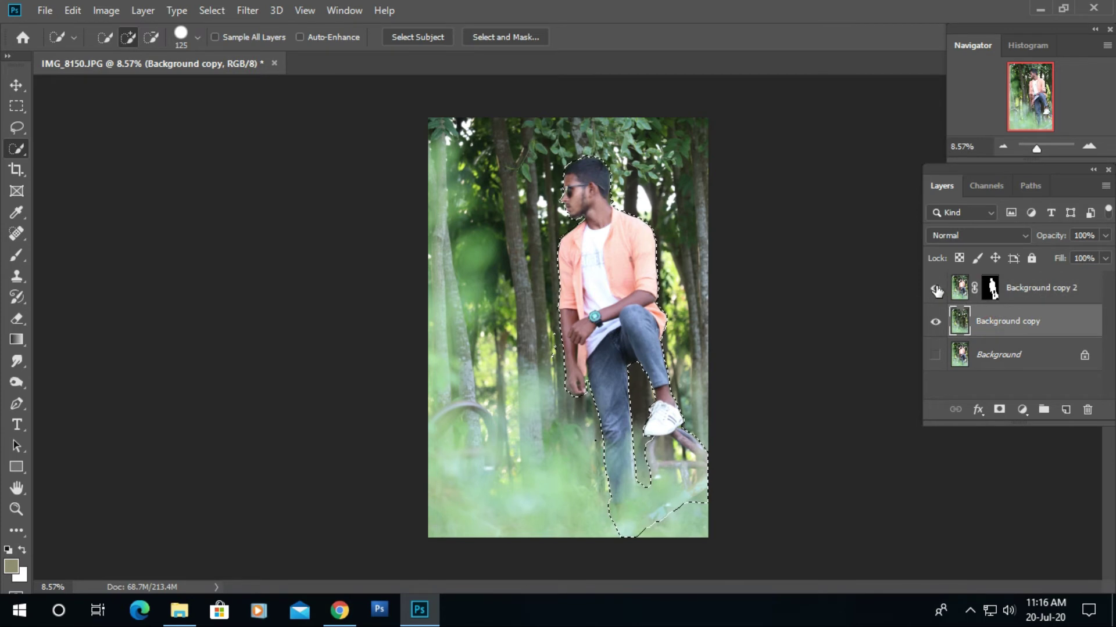
- Hide and show the masked Background copy 2 layer to examine the filled forest background, leaving it hidden
left_click(936, 291)
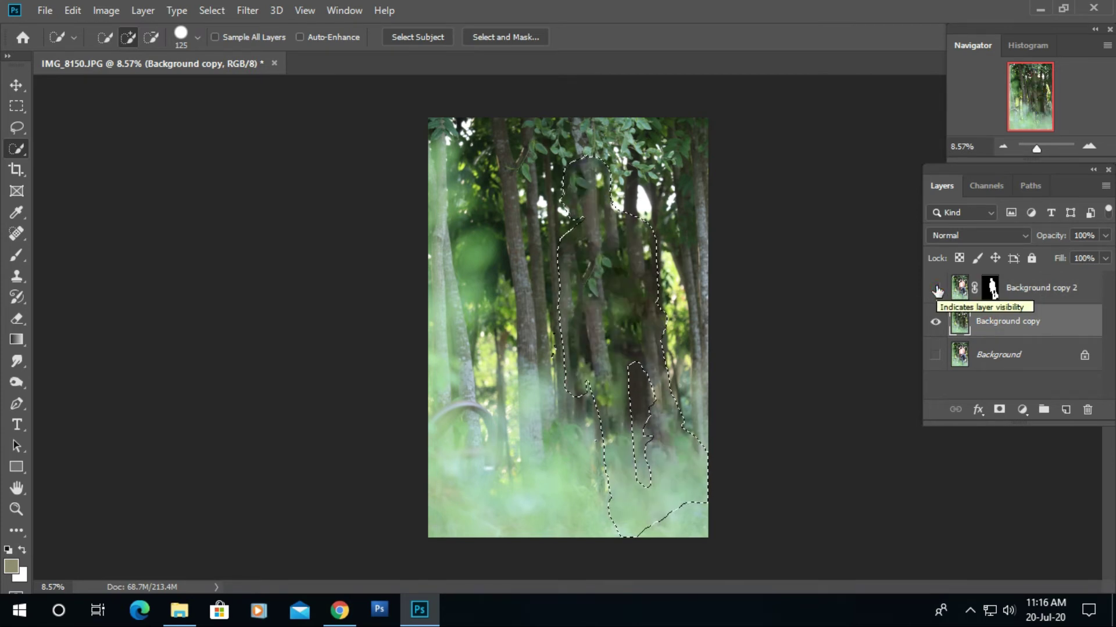
left_click(936, 289)
left_click(936, 290)
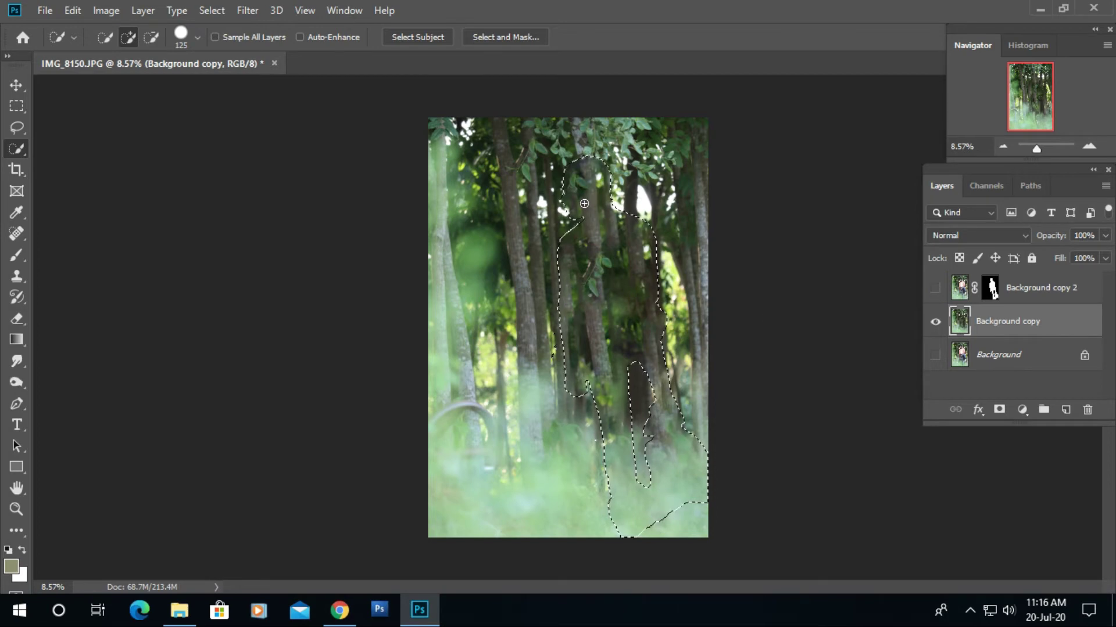
left_click(936, 290)
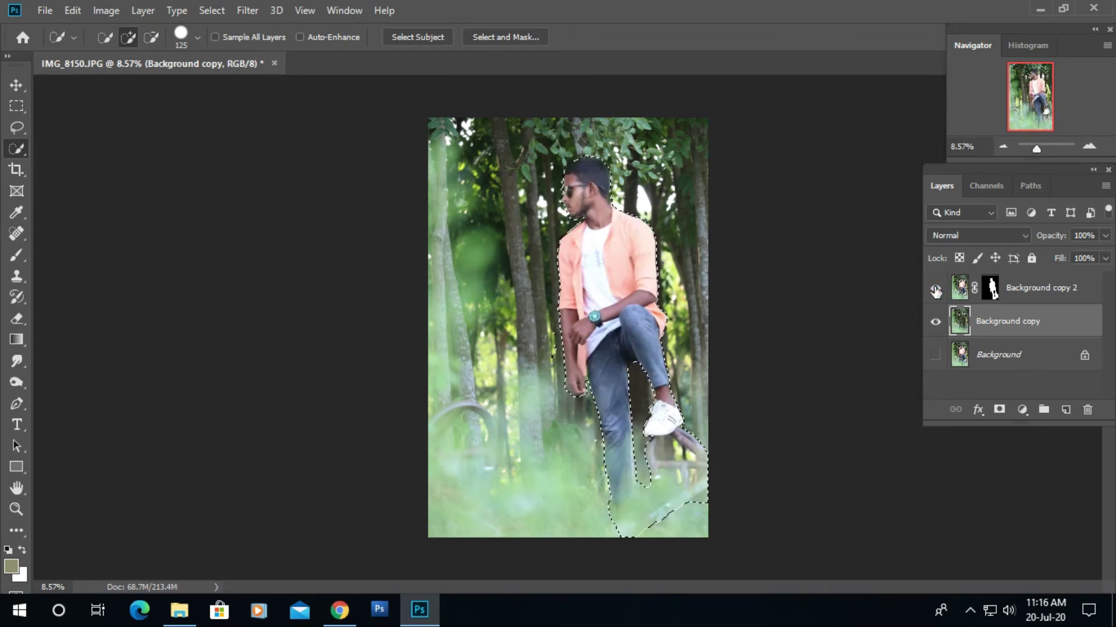
left_click(936, 291)
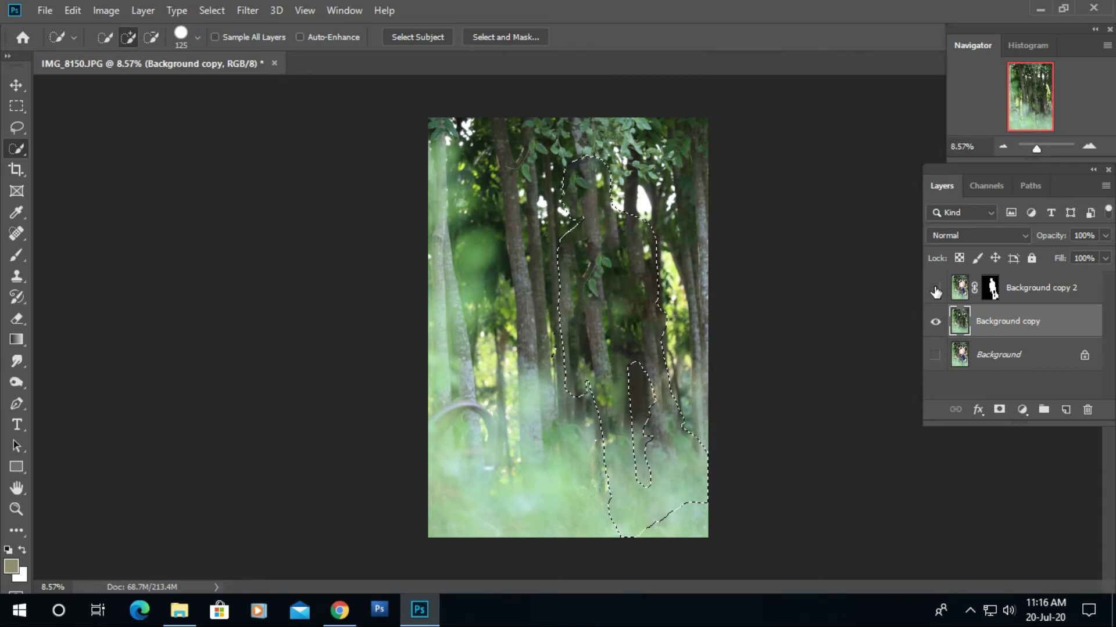
- Show the masked Background copy 2 layer again and deselect the outline around the man
left_click(936, 291)
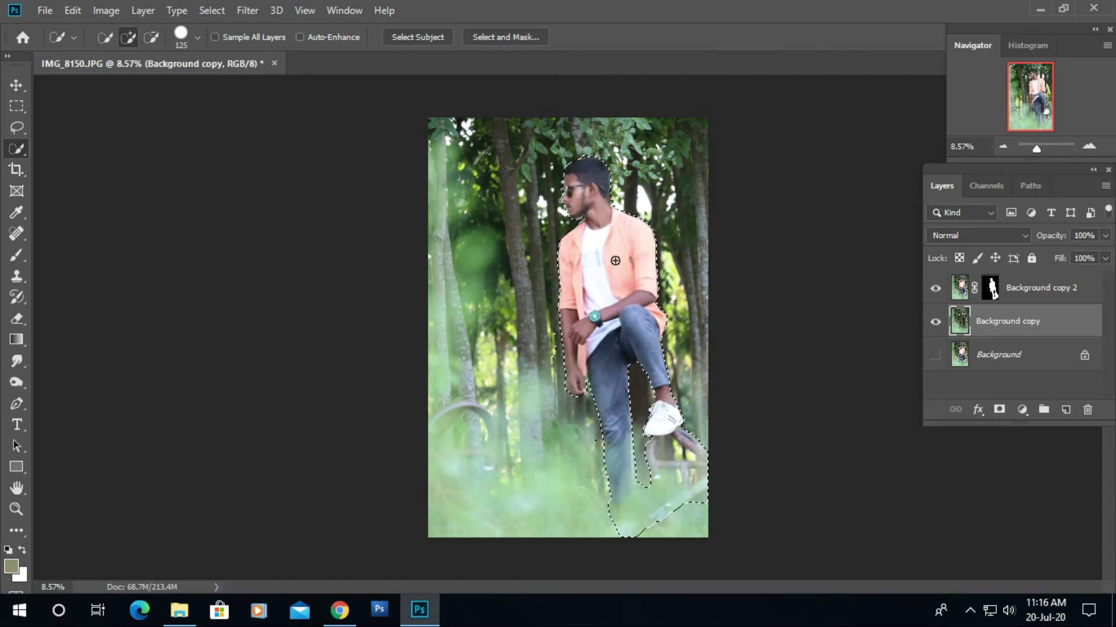
left_click(207, 13)
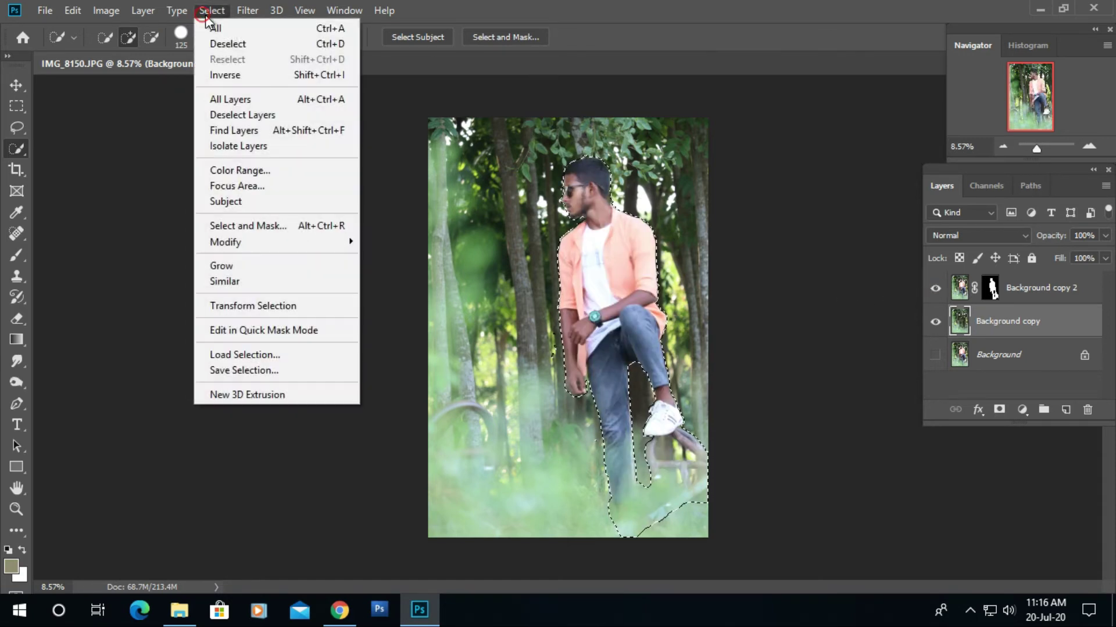
left_click(241, 52)
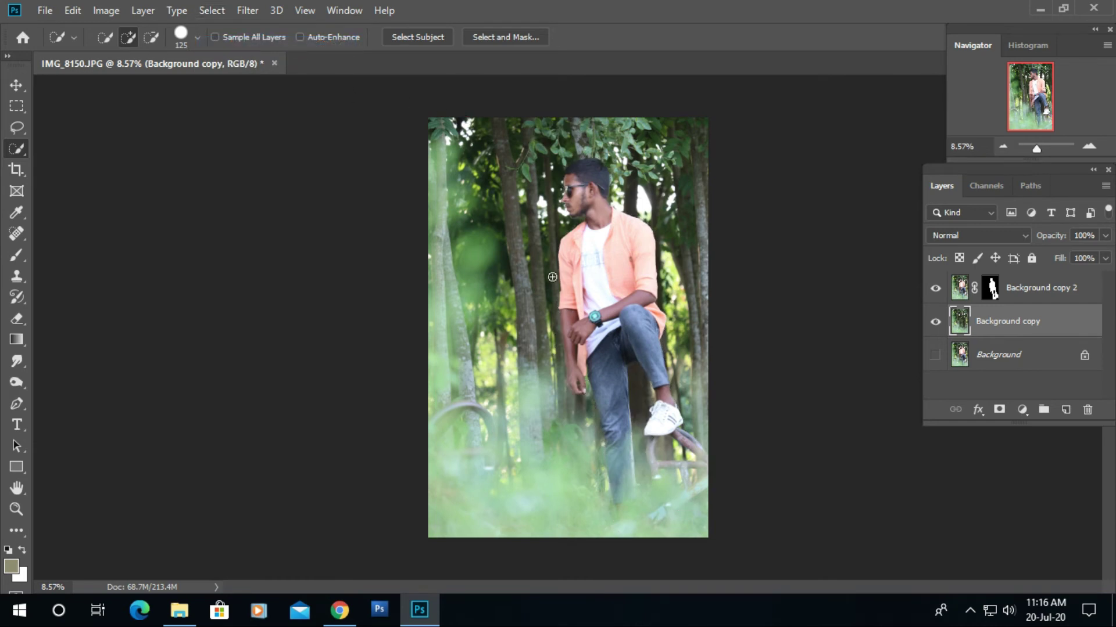
- Start a Tilt-Shift blur on Background copy and set its Blur to 141 px
left_click(246, 11)
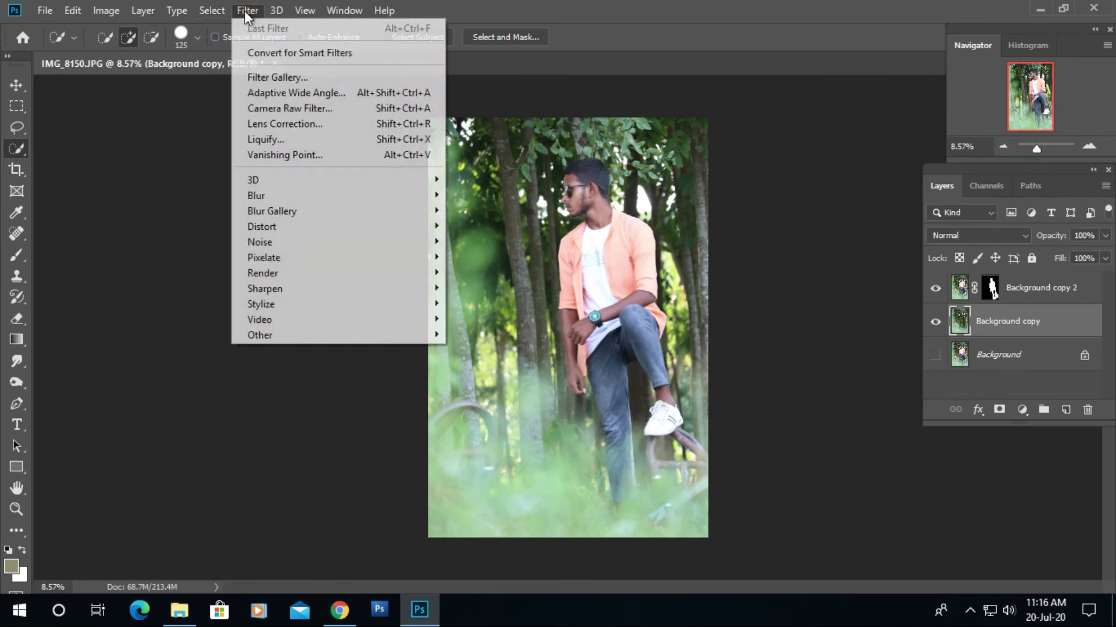
mouse_move(304, 212)
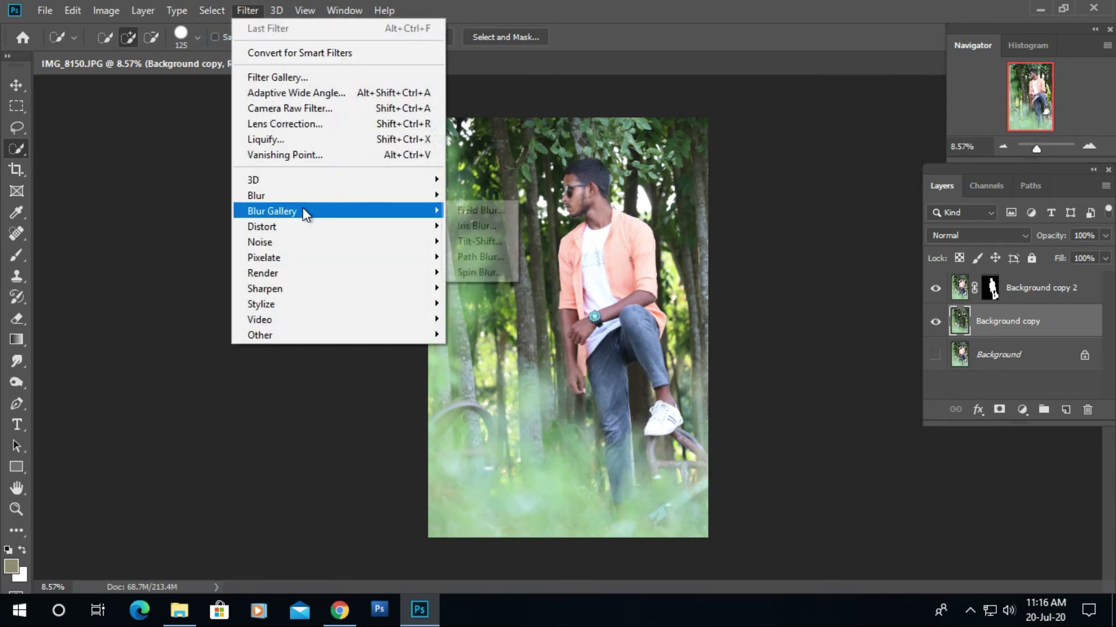
left_click(474, 240)
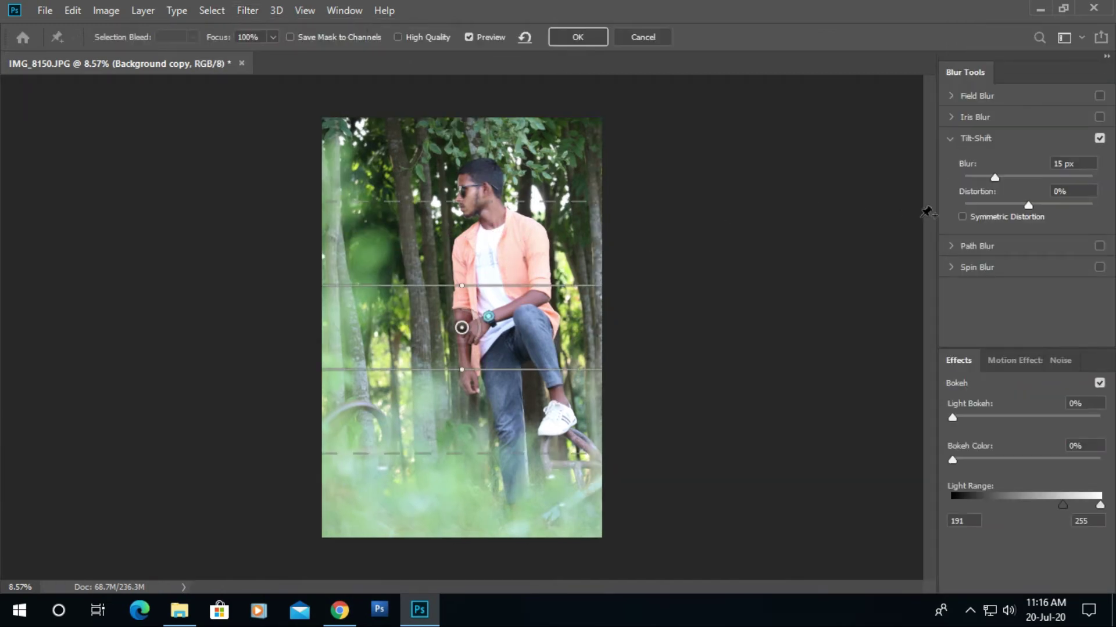
left_click_drag(992, 175, 1047, 173)
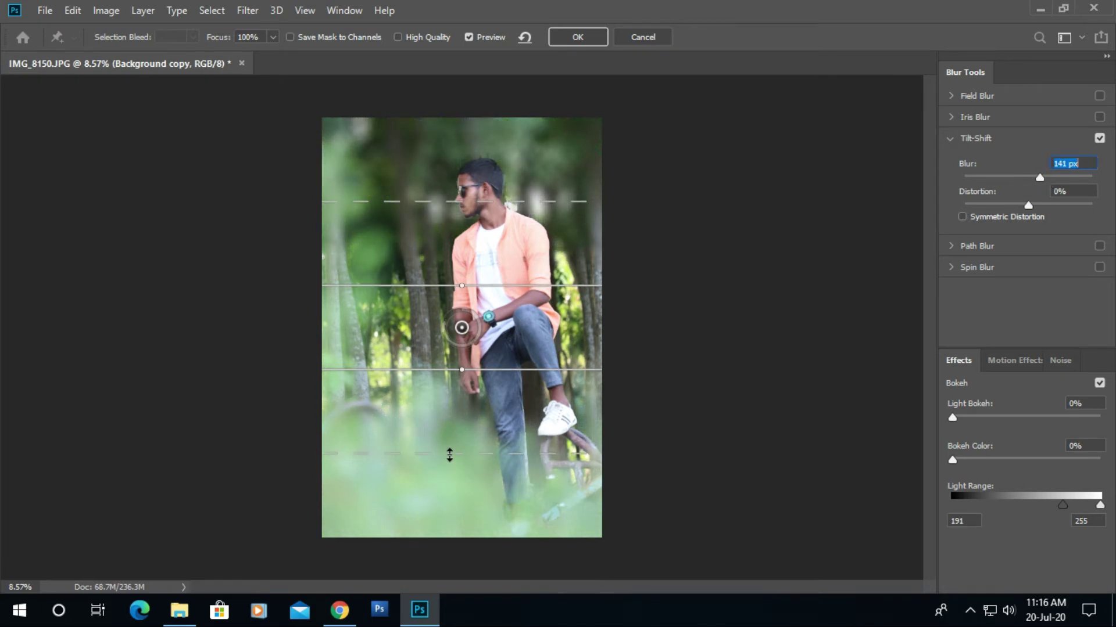
- Move the tilt-shift focus center down to the grass at the photo's lower edge and raise the dashed transition line to the man's wrist
left_click_drag(449, 455, 454, 560)
left_click_drag(483, 370, 486, 555)
left_click_drag(462, 328, 449, 526)
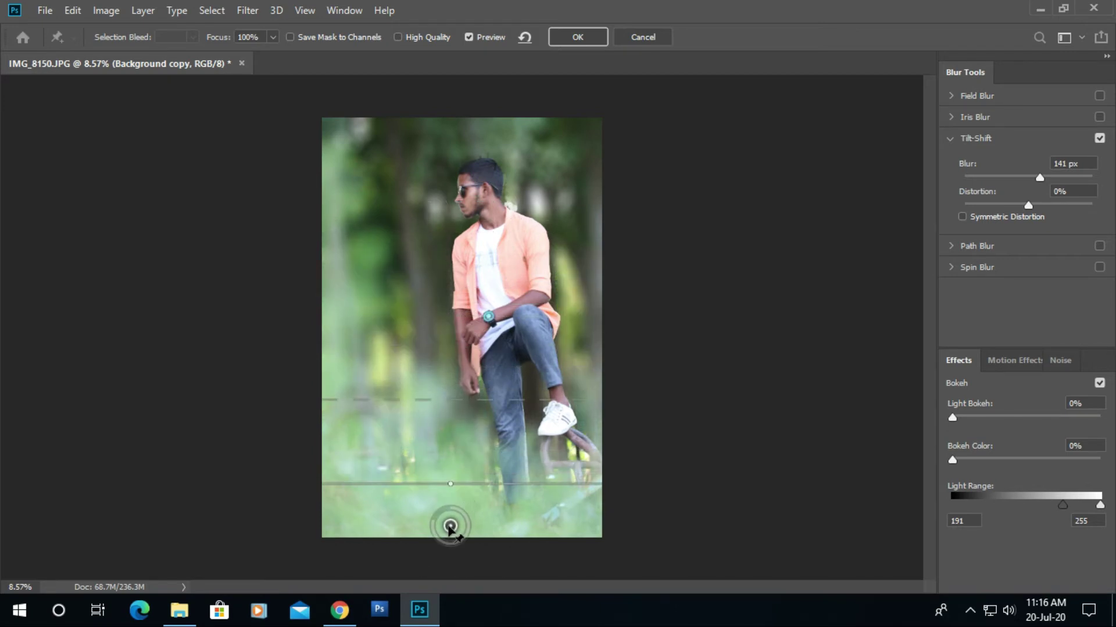
left_click_drag(458, 400, 463, 318)
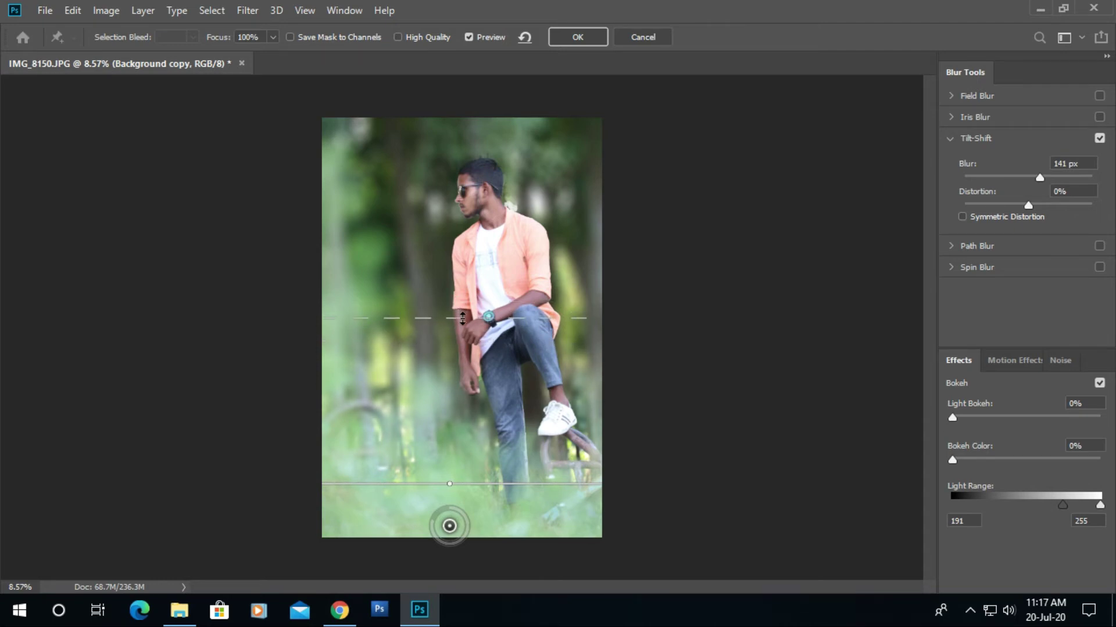
- Set Blur to 151 px, Light Bokeh to 22%, Bokeh Color to 9% and Light Range to 146–172
left_click_drag(1039, 176, 1044, 176)
left_click_drag(958, 420, 983, 418)
left_click_drag(958, 459, 969, 459)
left_click_drag(1099, 505, 1052, 505)
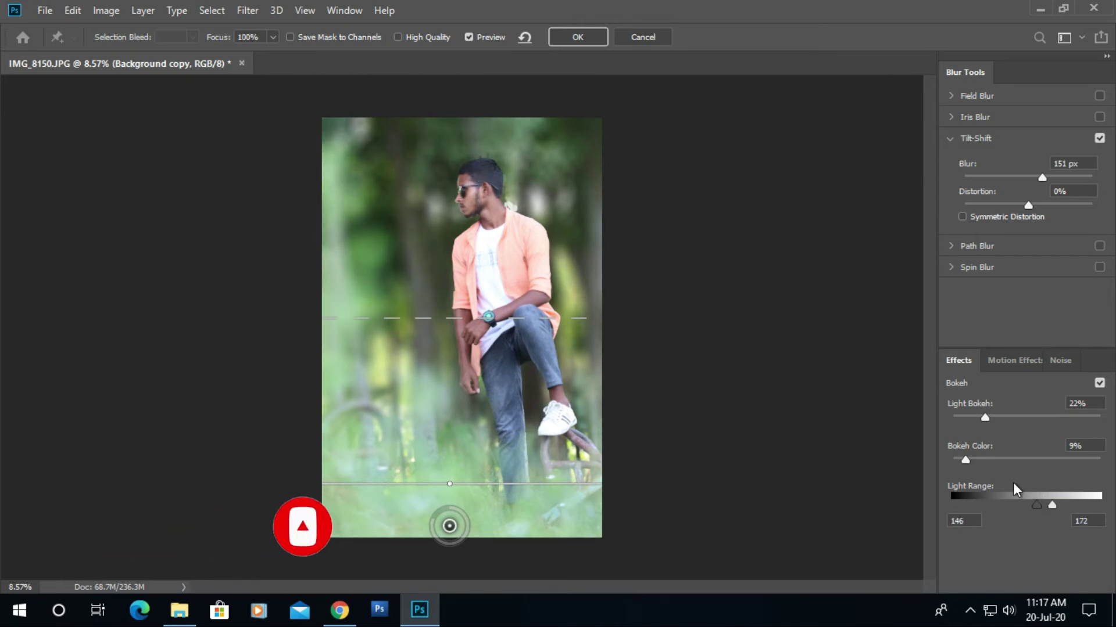
- Strengthen the bokeh with Light Bokeh 43%, Bokeh Color 61% and a Light Range of 163–227
mouse_move(987, 417)
left_mouse_down()
mouse_move(1033, 417)
mouse_move(994, 420)
mouse_move(1007, 419)
left_mouse_up()
mouse_move(1049, 503)
left_mouse_down()
mouse_move(1084, 496)
mouse_move(1057, 500)
left_mouse_up()
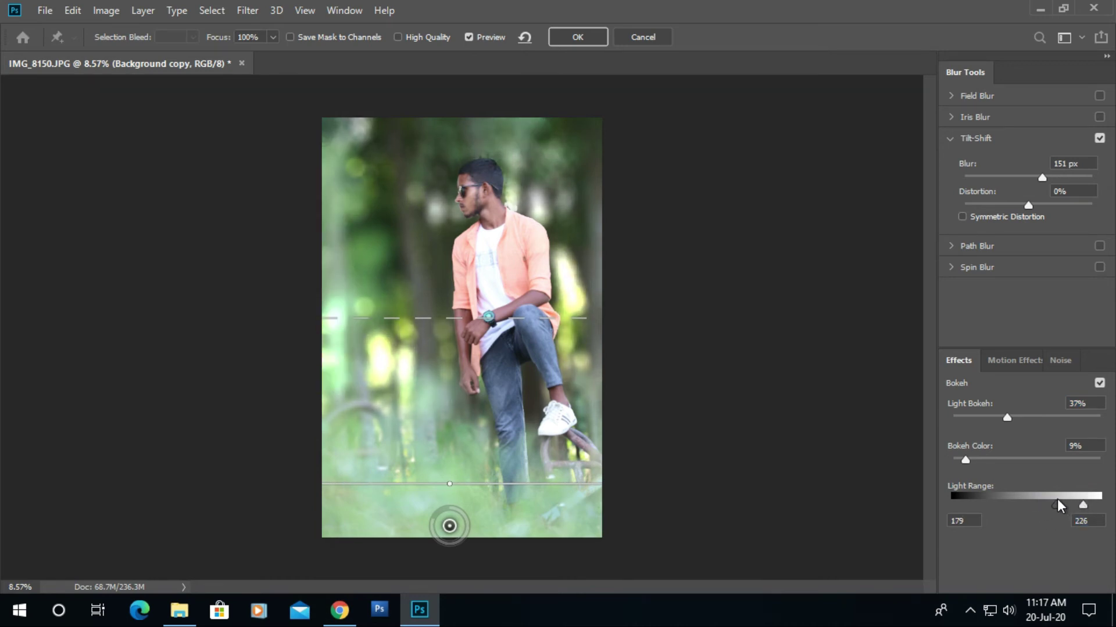
left_click_drag(997, 414, 1016, 420)
left_click_drag(966, 459, 1043, 456)
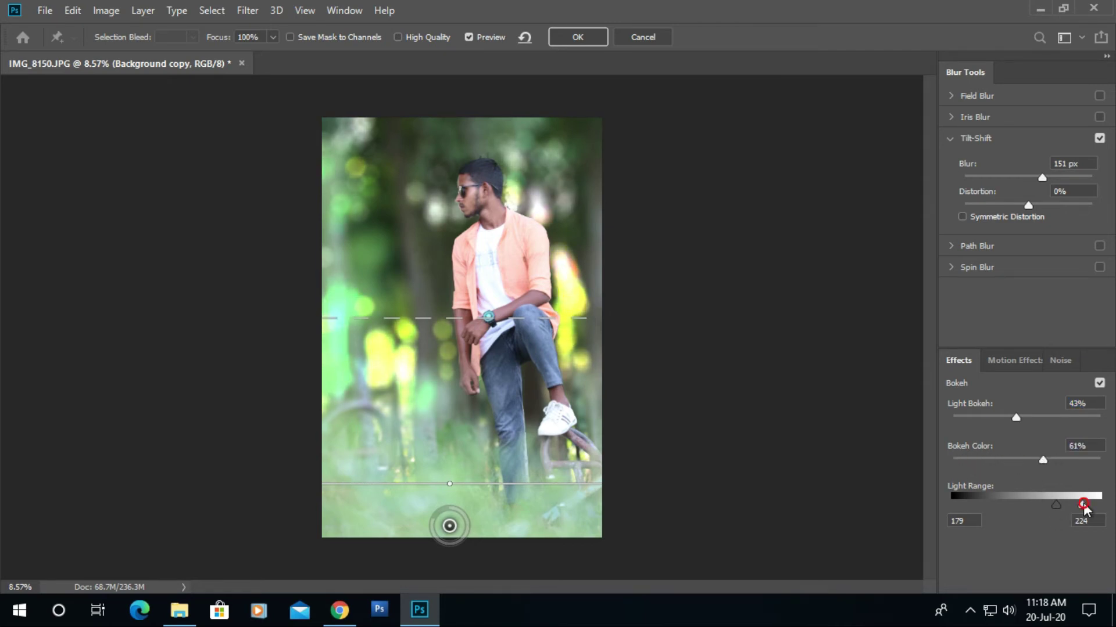
left_click_drag(1084, 505, 1047, 504)
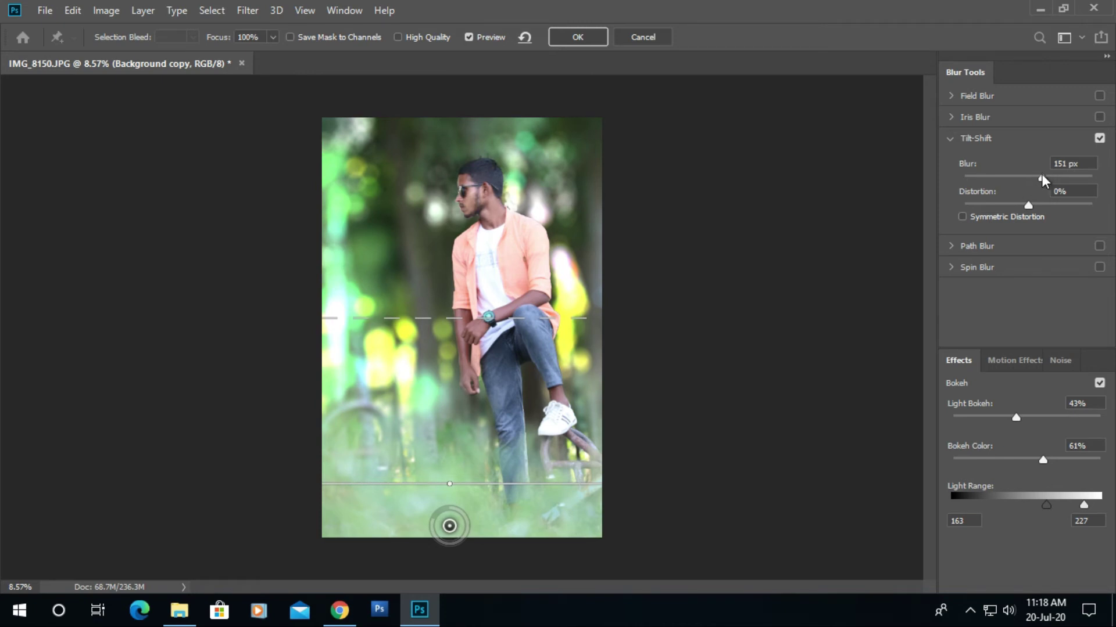
- Set Blur to 130 px, Bokeh Color to 94%, Light Bokeh to 46% and Light Range to 161–255
left_click_drag(1041, 174, 1037, 176)
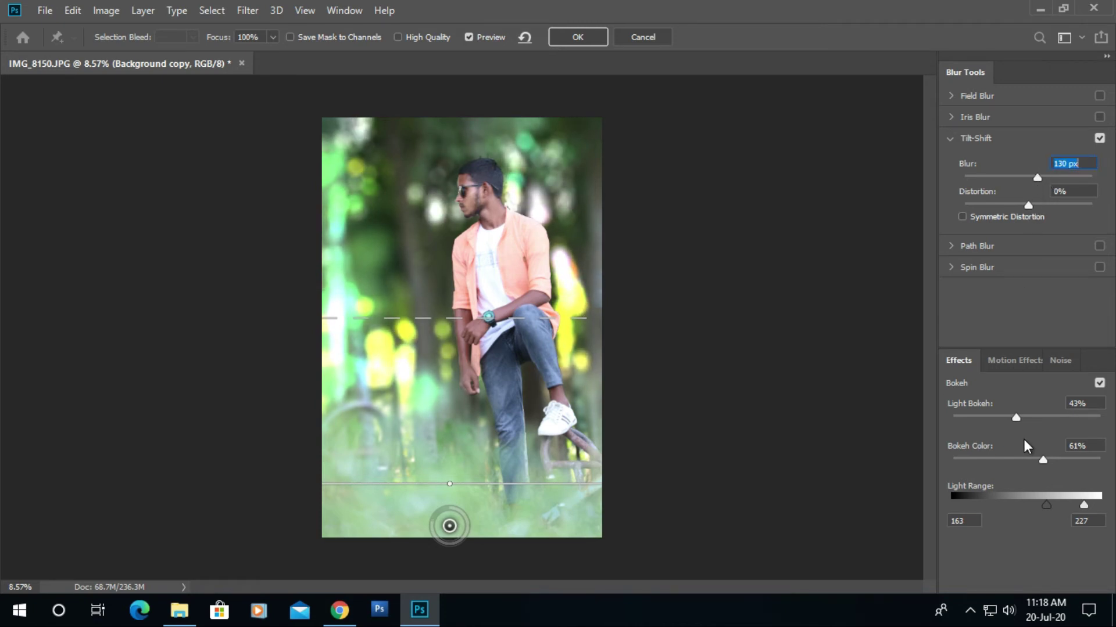
left_click_drag(1042, 459, 1092, 452)
mouse_move(1015, 413)
left_mouse_down()
mouse_move(1030, 413)
mouse_move(1021, 413)
left_mouse_up()
left_click_drag(1083, 504, 1047, 503)
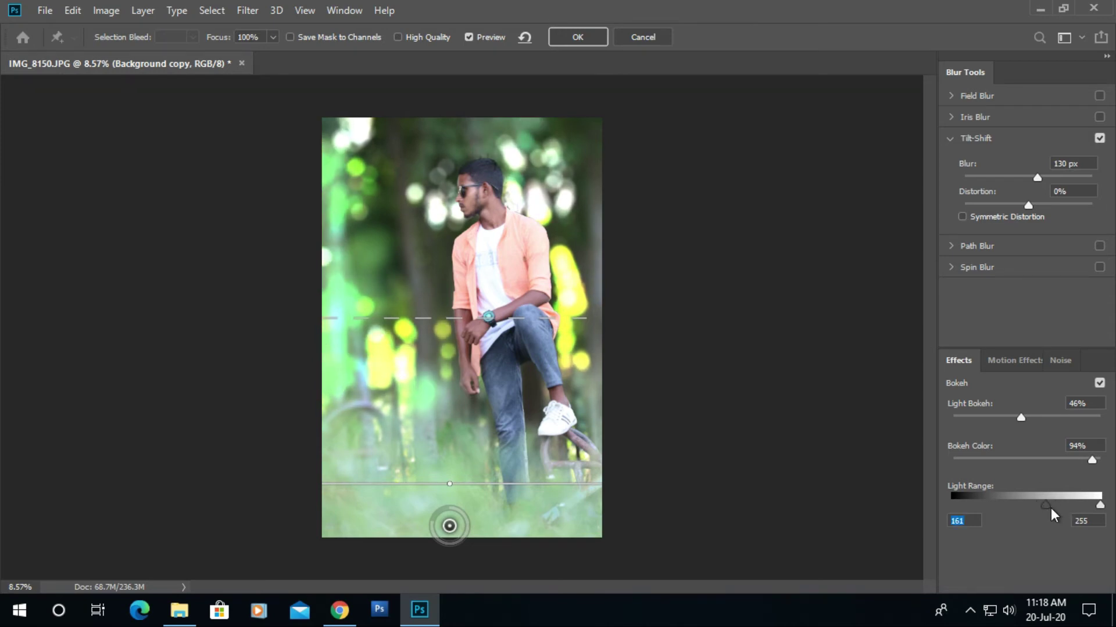
- Set Blur to 141 px, lower the dashed transition line to just below the man's wrist, and apply the Tilt-Shift blur
left_click_drag(1033, 175, 1040, 176)
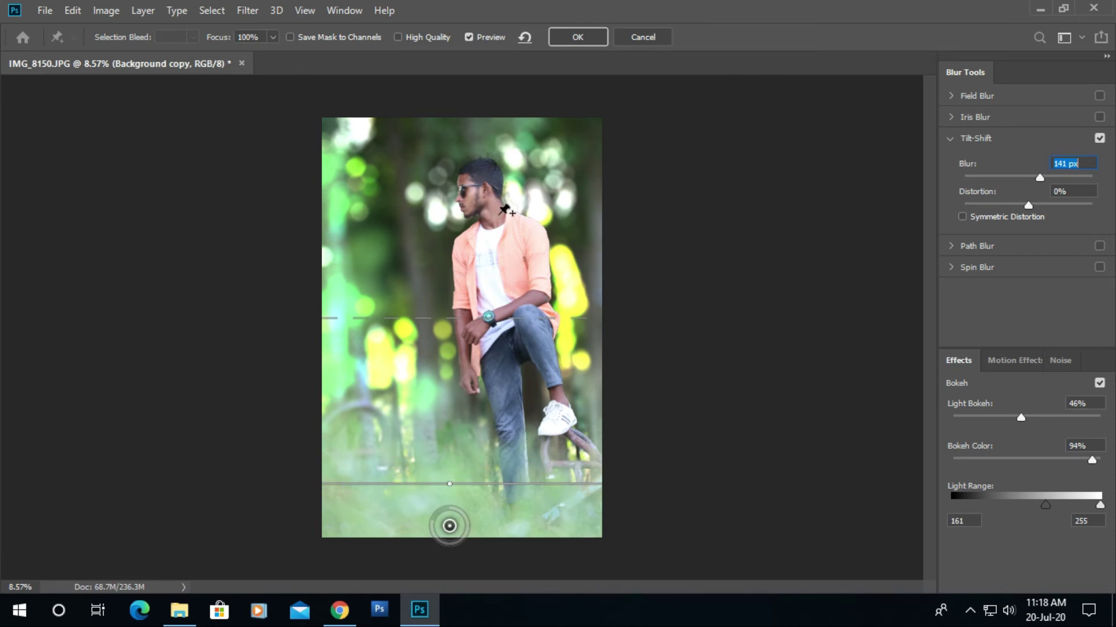
left_click_drag(452, 317, 452, 314)
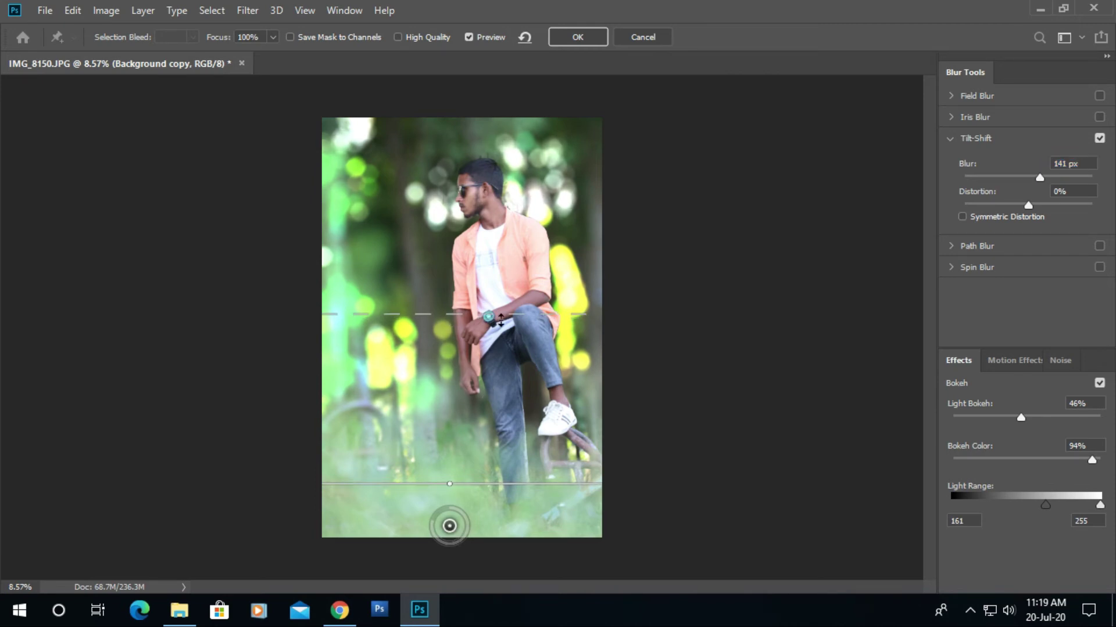
left_click_drag(490, 317, 493, 343)
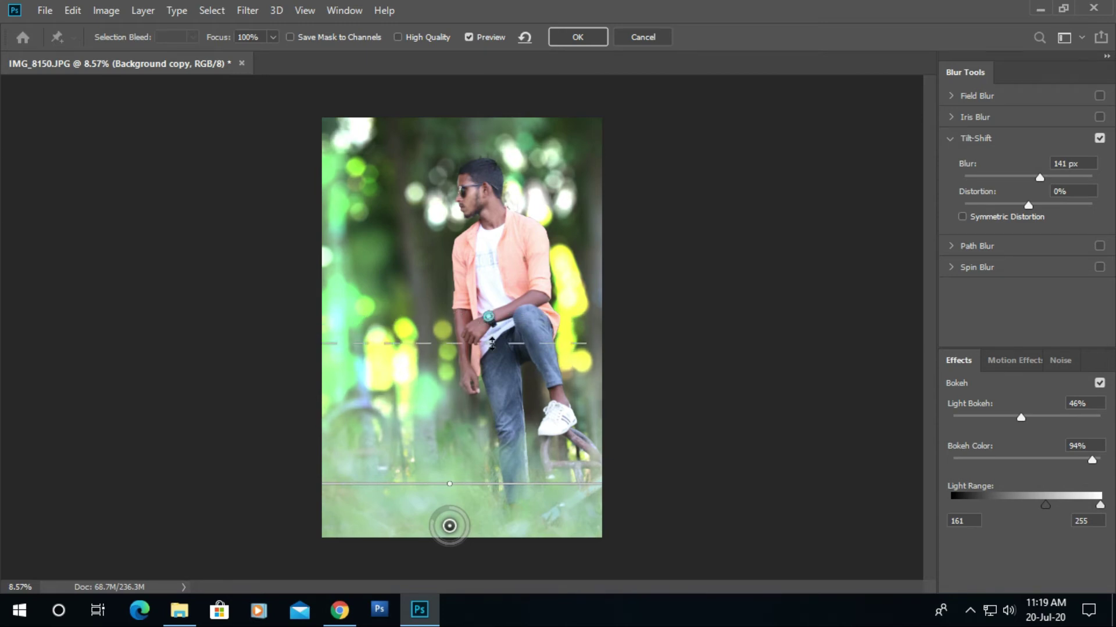
left_click(582, 36)
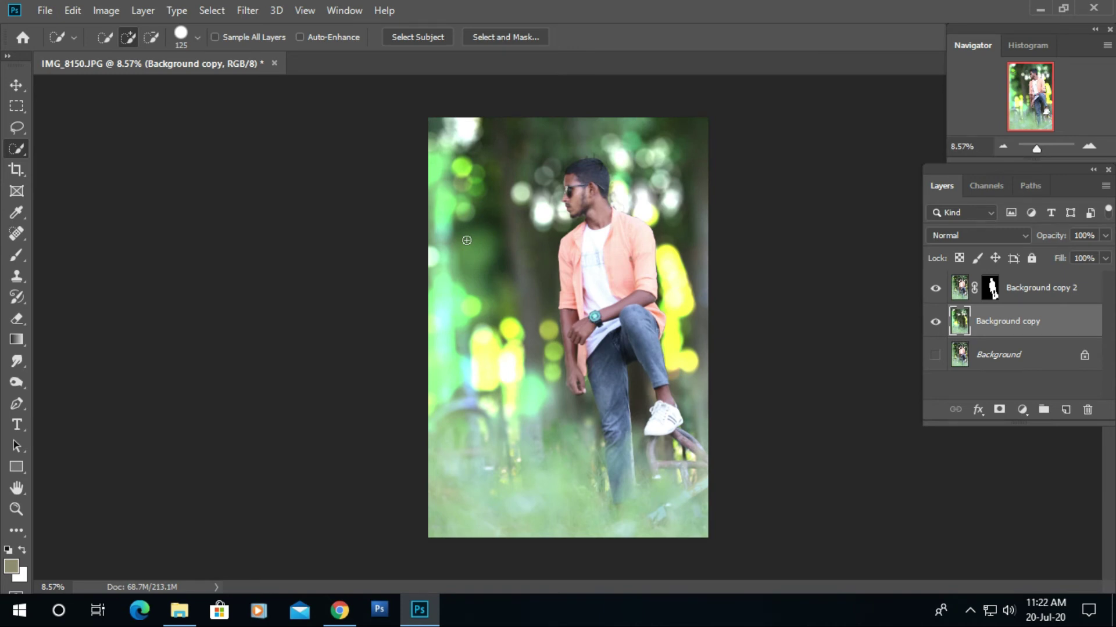
- Toggle the visibility of the three layers to compare the blurred composite with the original photo, leaving all layers visible
left_click(934, 288)
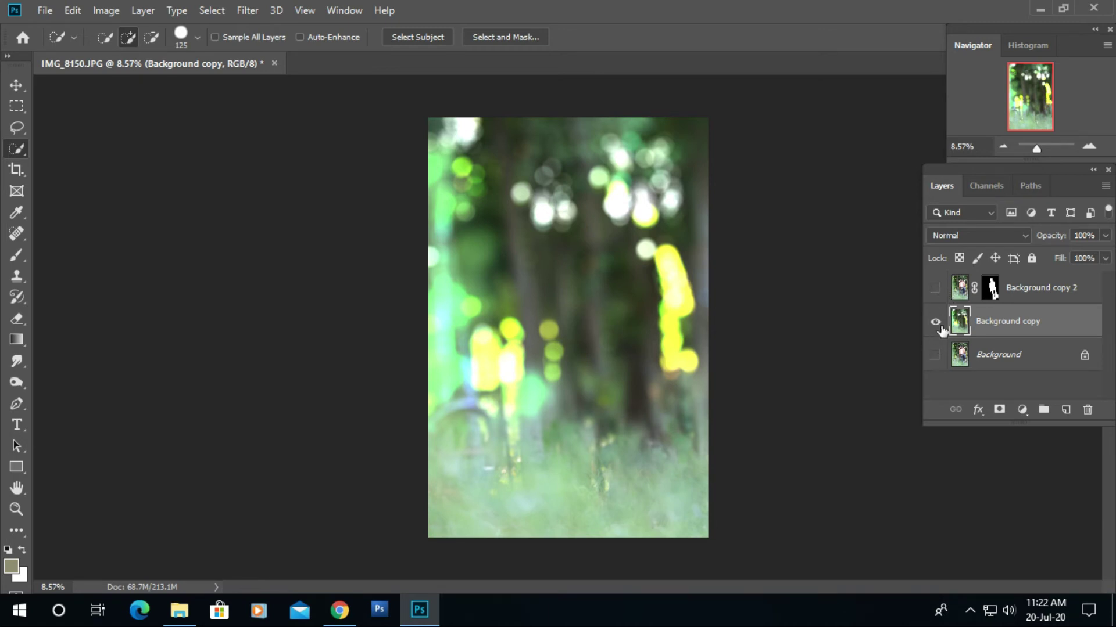
left_click(935, 321)
left_click(935, 355)
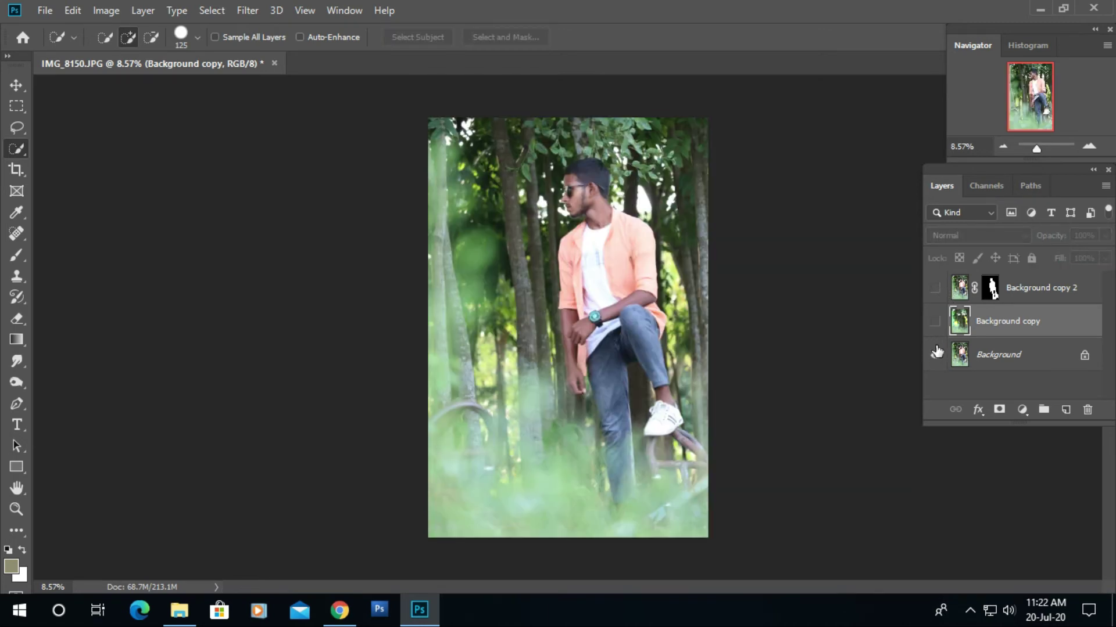
left_click(934, 322)
left_click(934, 322)
left_click(935, 322)
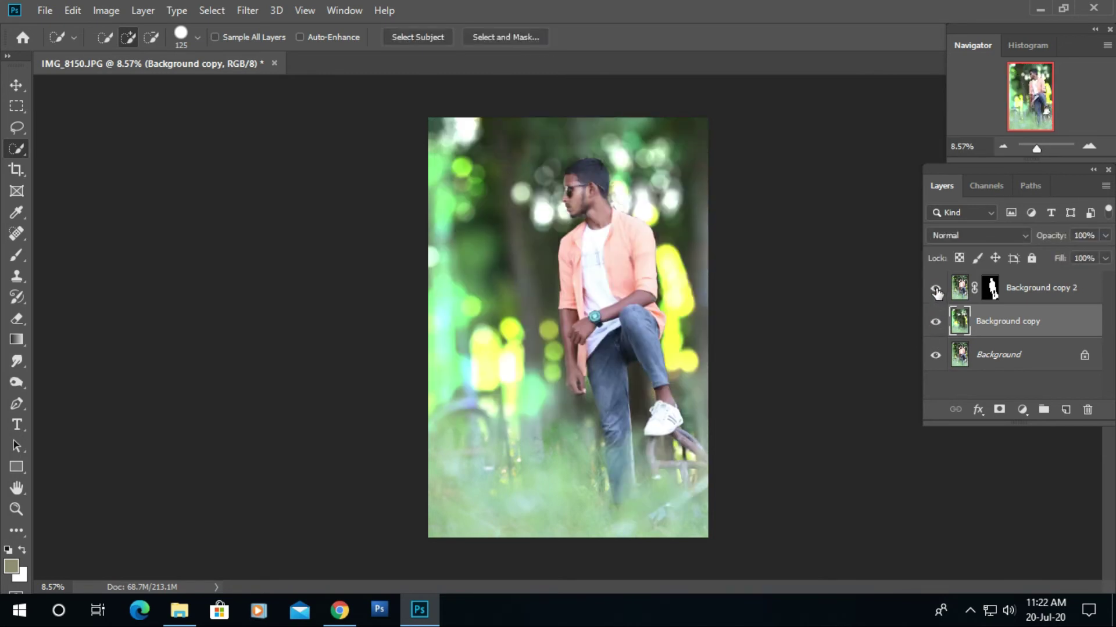
left_click(935, 290)
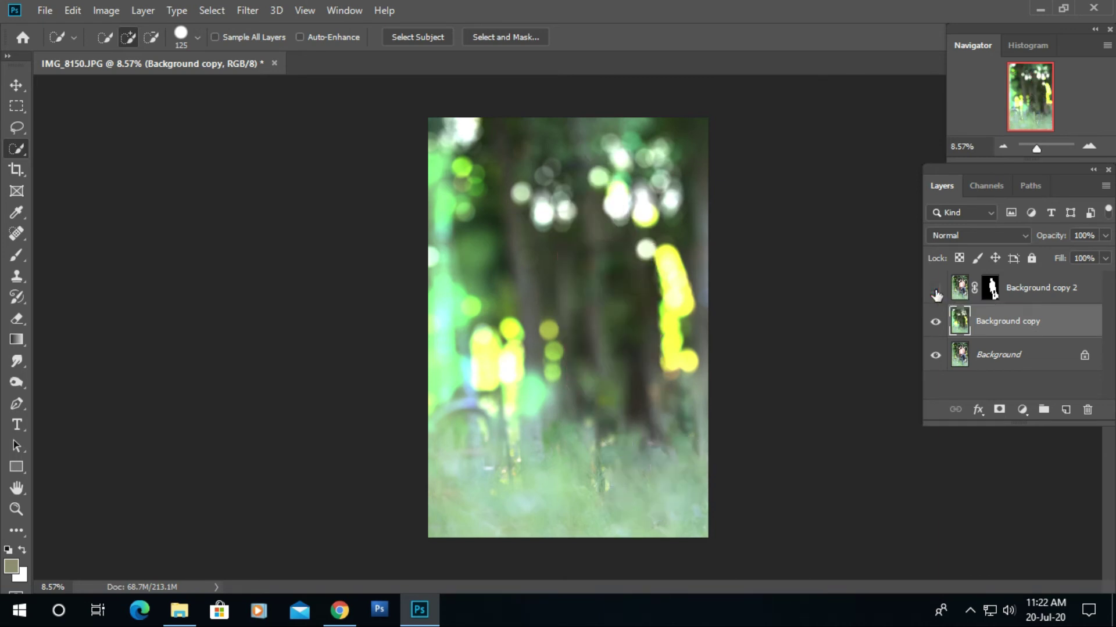
left_click(934, 322)
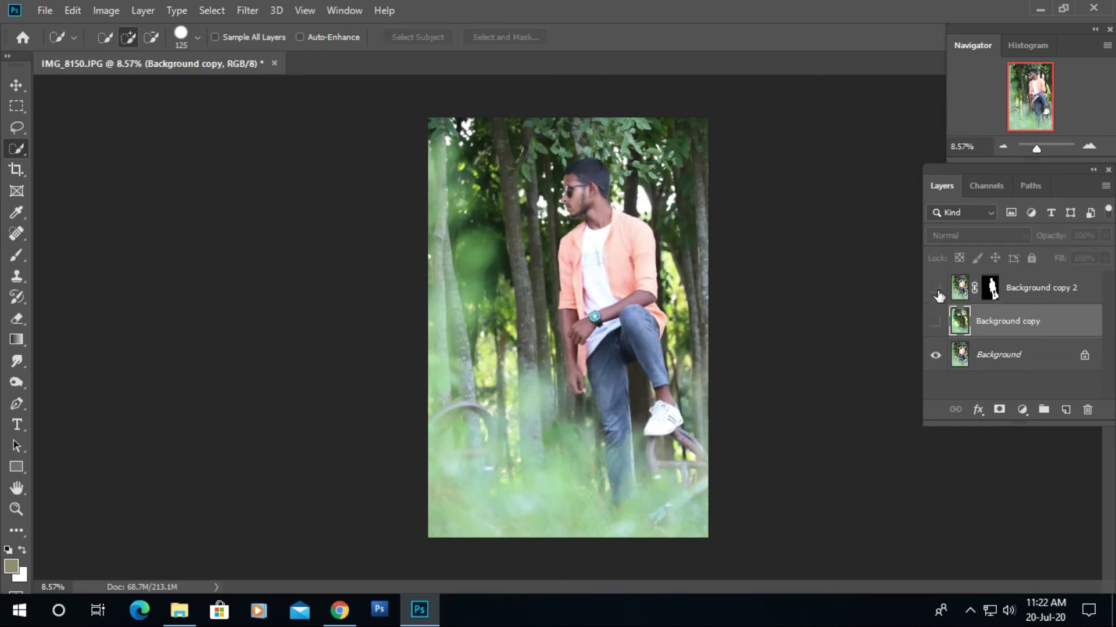
left_click(935, 288)
left_click(935, 322)
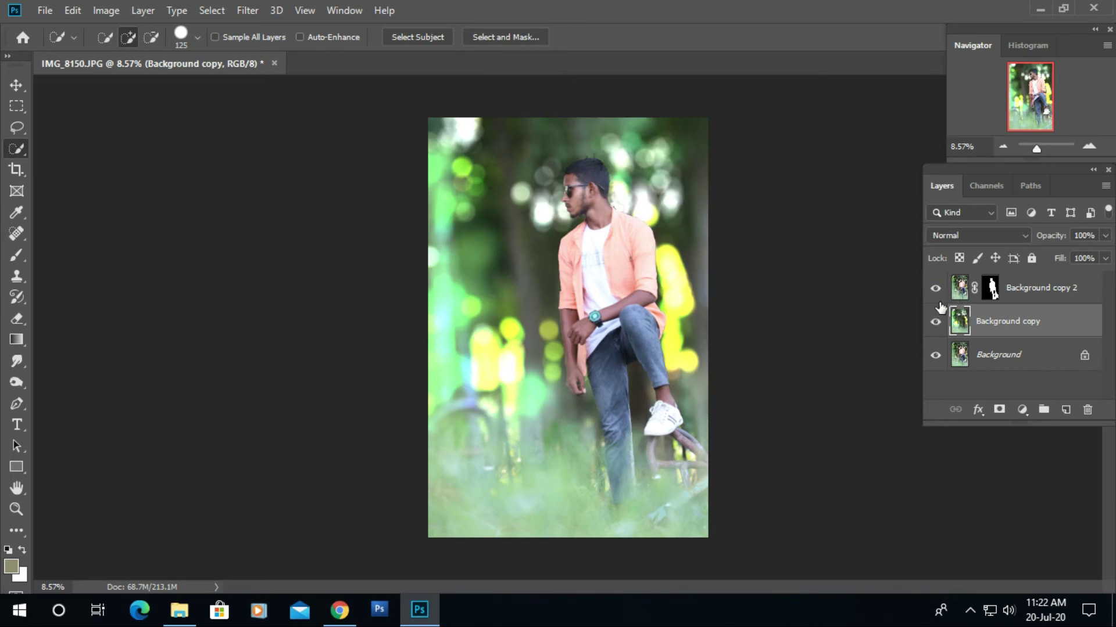
- Try merging Background copy 2 with Background copy, compare the merged layer with the original, and undo the merge
left_click(1020, 288, "ctrl")
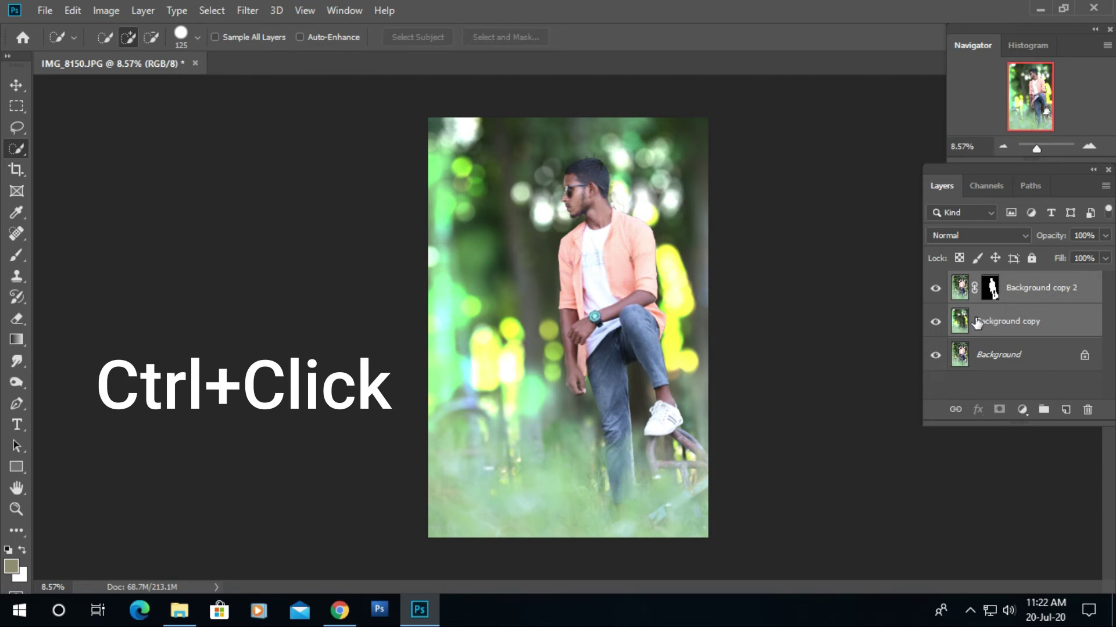
key("ctrl+e")
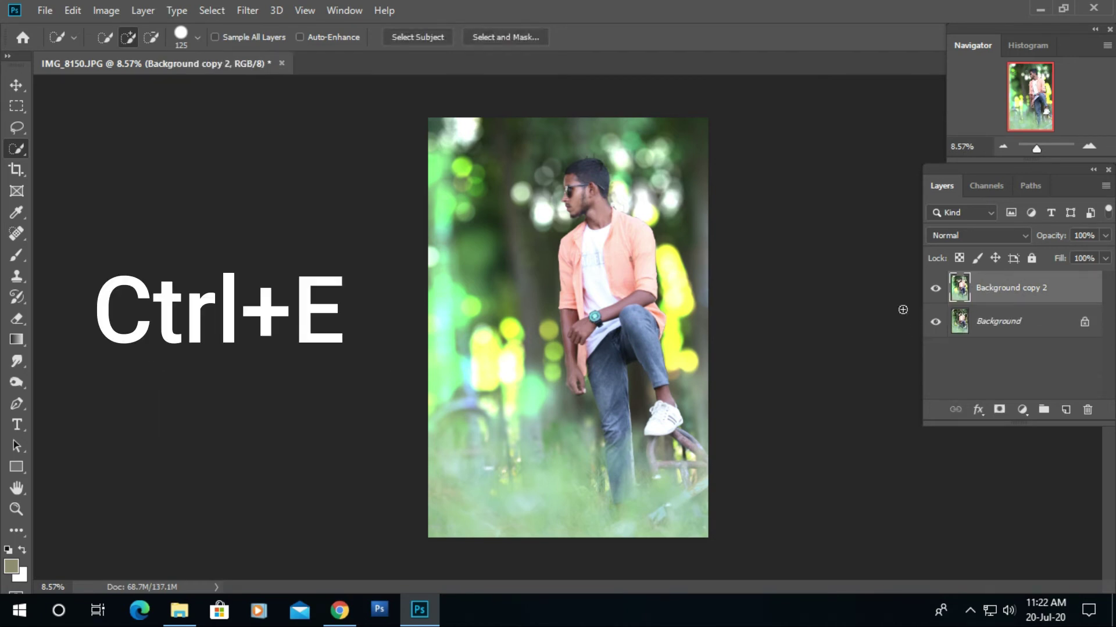
left_click(934, 289)
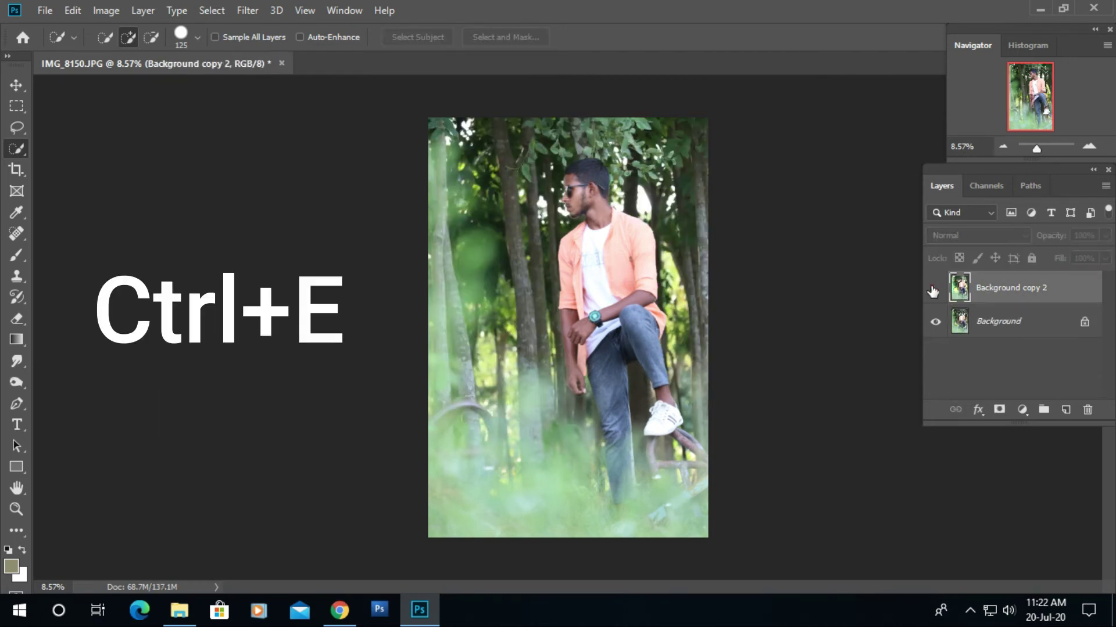
left_click(933, 289)
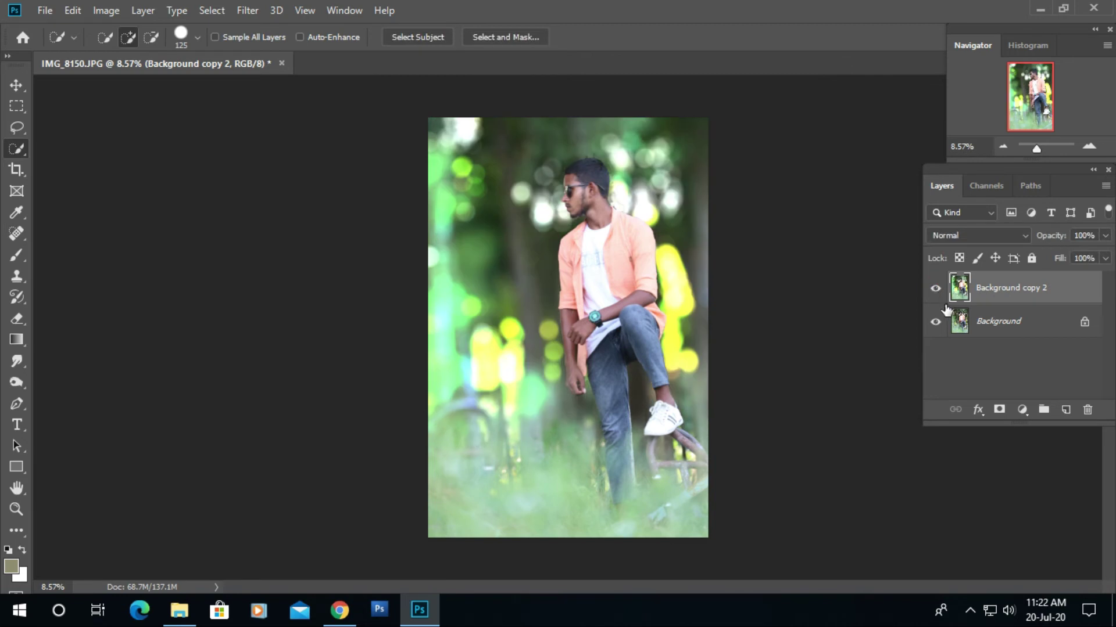
key("ctrl+alt+z")
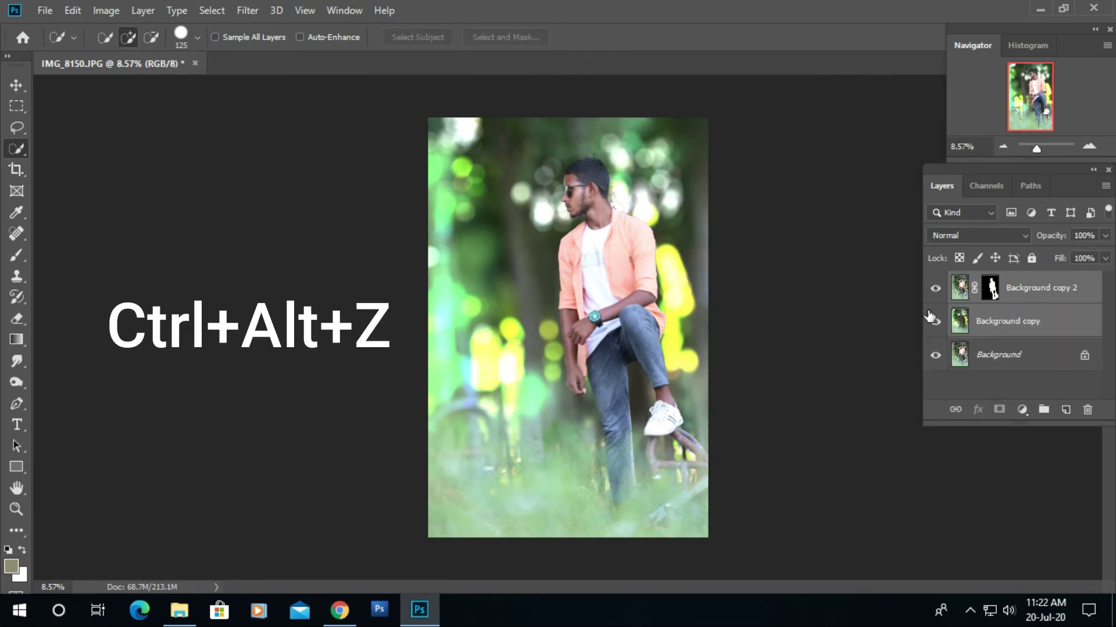
- Stamp all visible layers onto a new layer above Background copy 2
left_click(1028, 288)
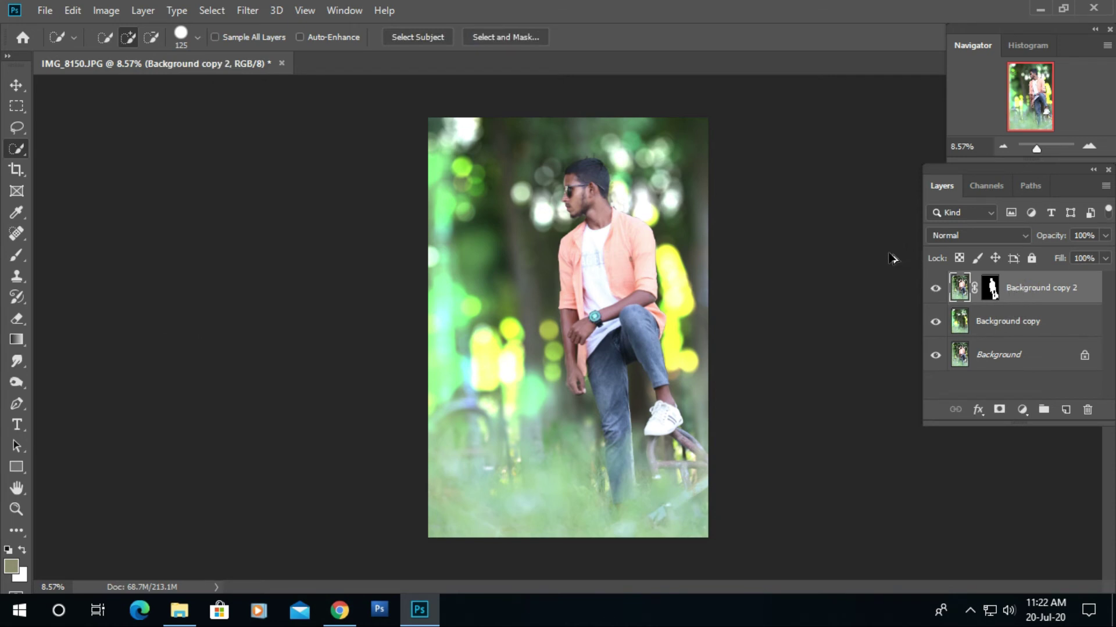
key("ctrl+shift+alt+e")
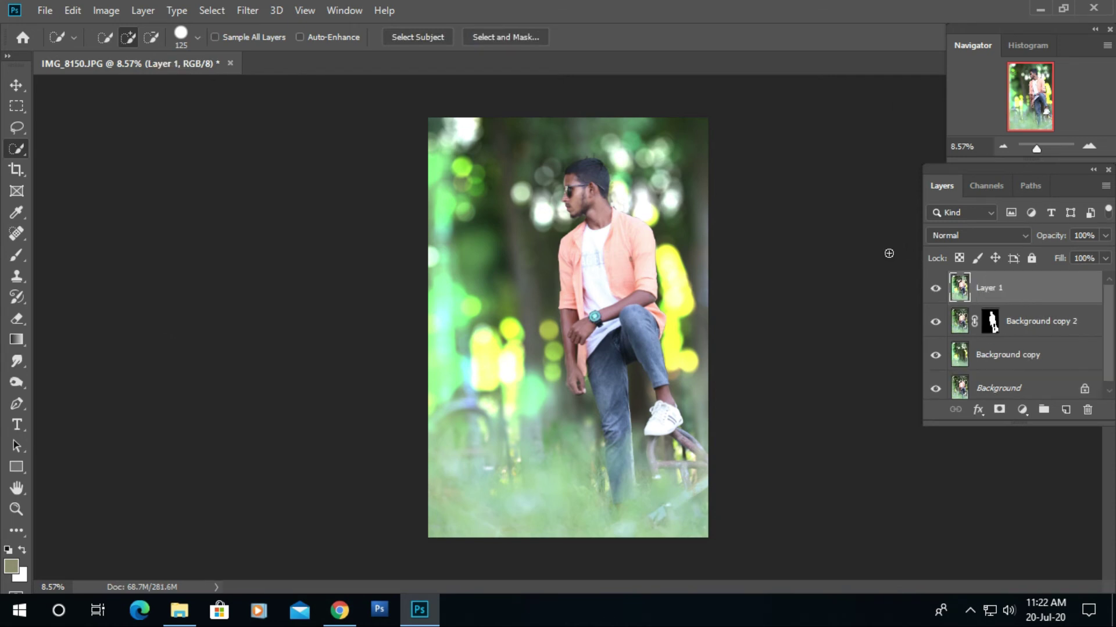
- Open Layer 1 in the Camera Raw Filter and set both Whites and Highlights to +13
left_click(246, 10)
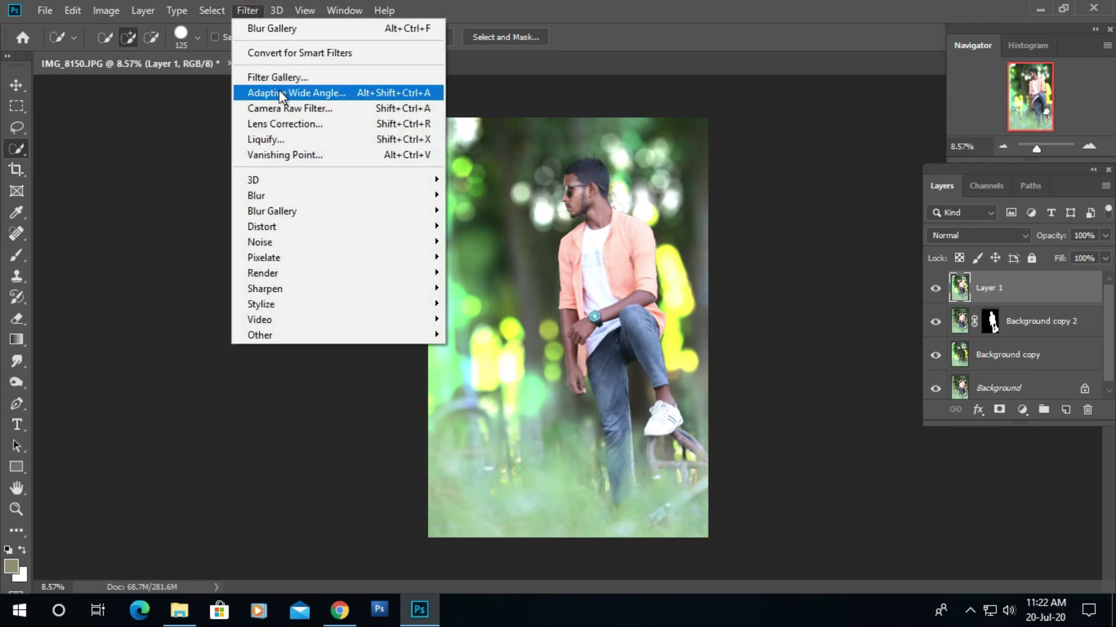
left_click(287, 107)
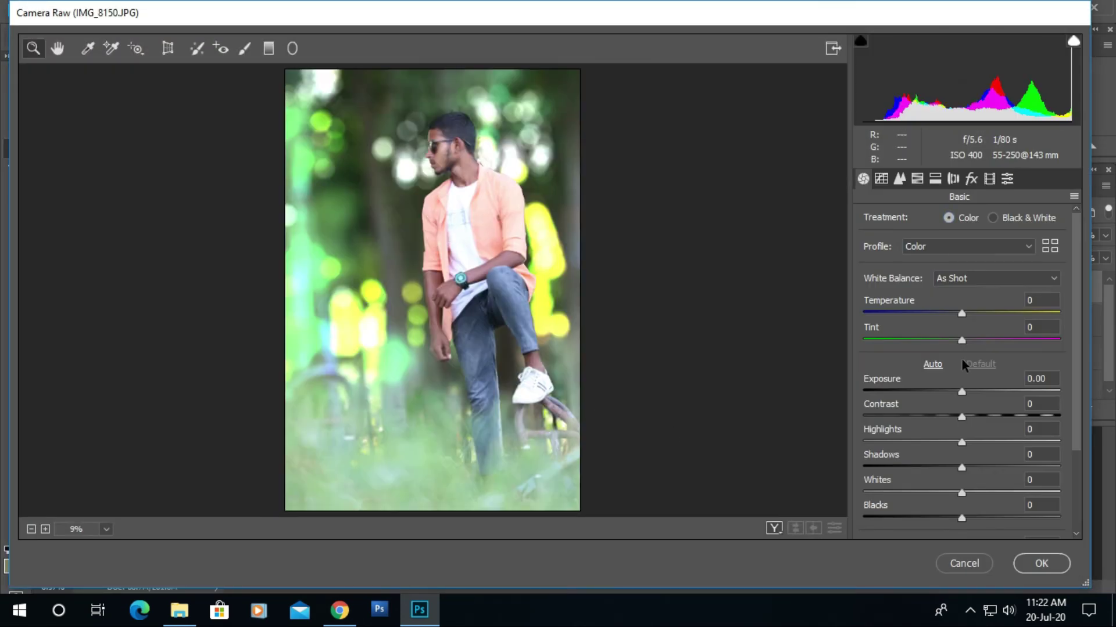
scroll(956, 384, "down", 3)
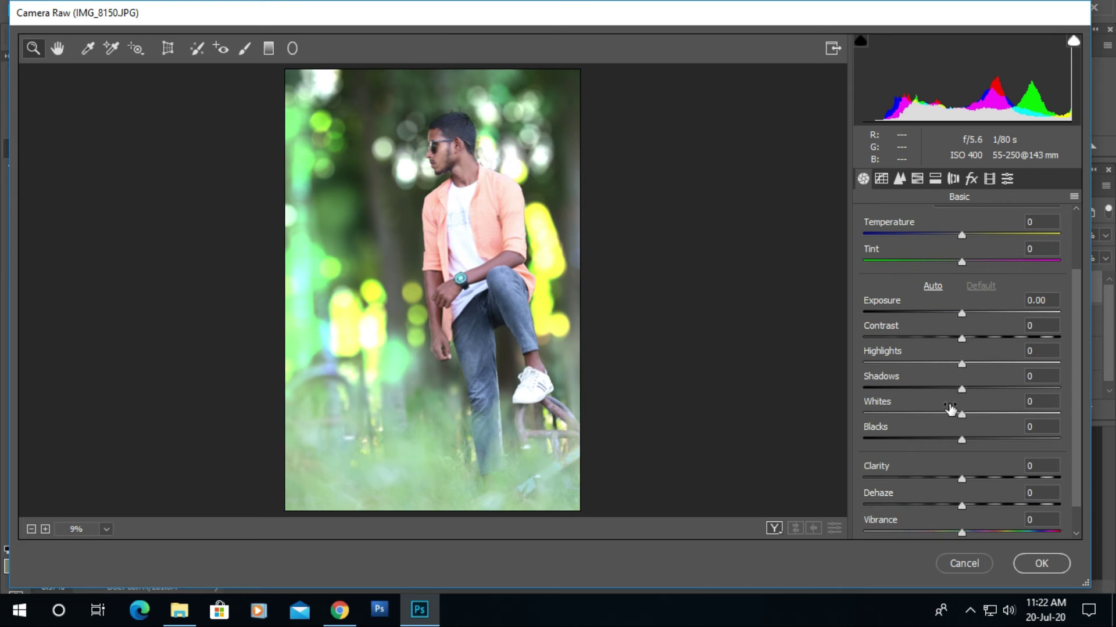
left_click_drag(961, 413, 976, 413)
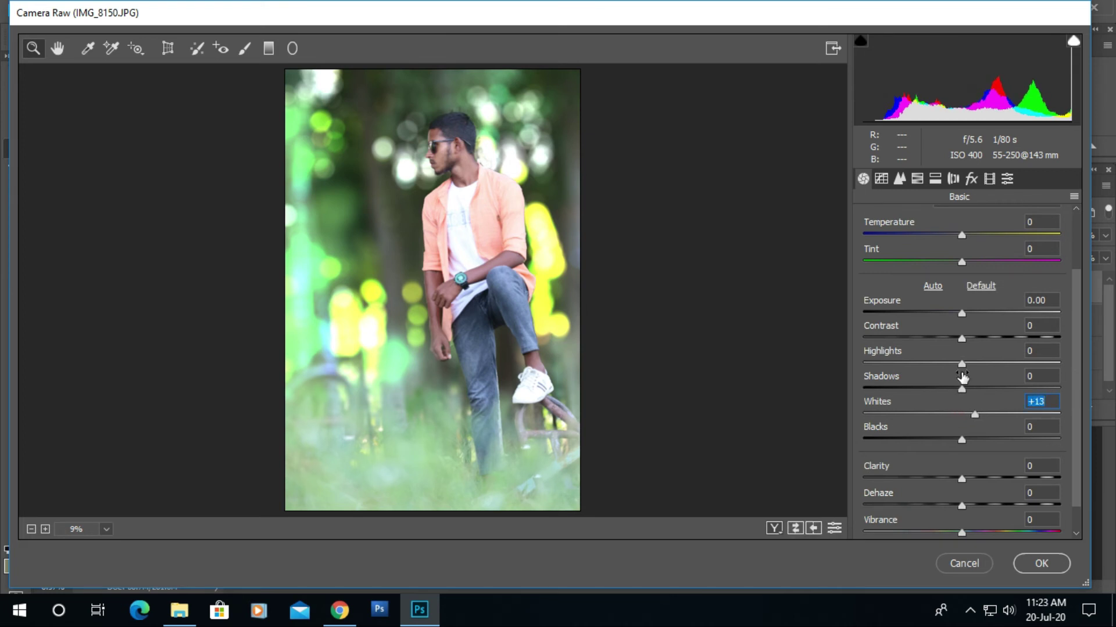
left_click_drag(962, 364, 975, 365)
- Set Clarity to +22, Vibrance to +33 and Saturation to +25 in the basic adjustments
scroll(973, 366, "down", 1)
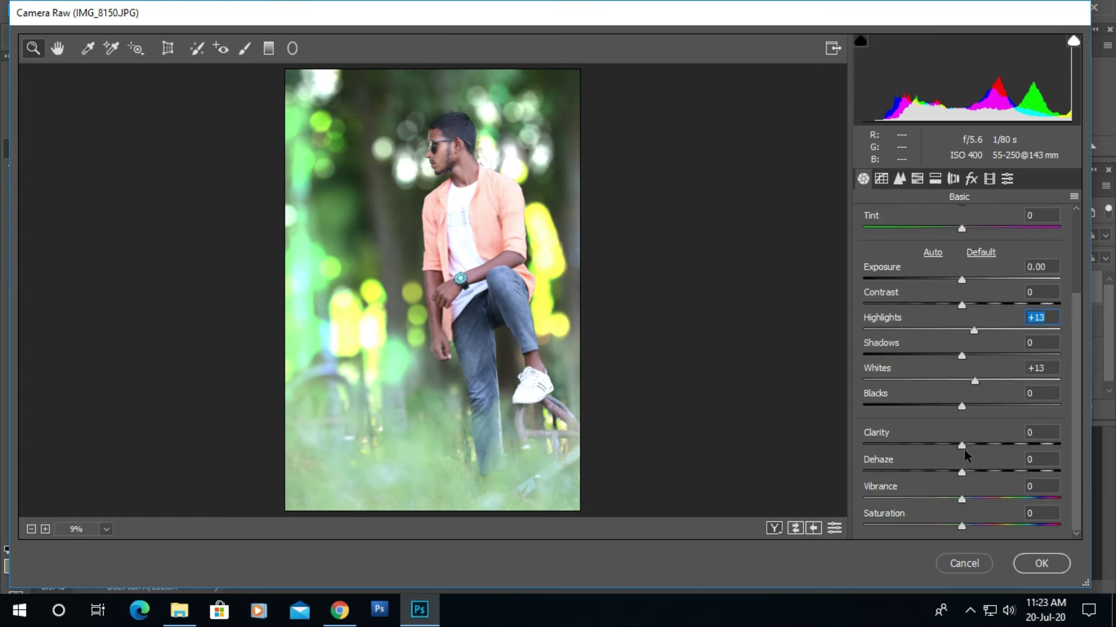
mouse_move(962, 446)
left_mouse_down()
mouse_move(948, 447)
mouse_move(983, 447)
left_mouse_up()
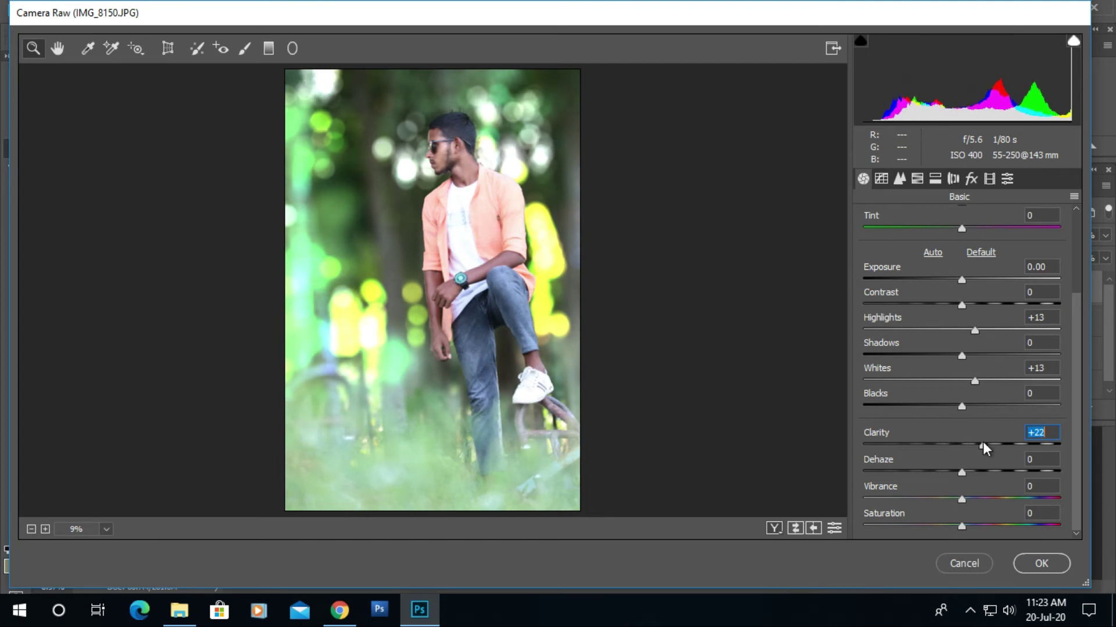
left_click_drag(961, 500, 988, 527)
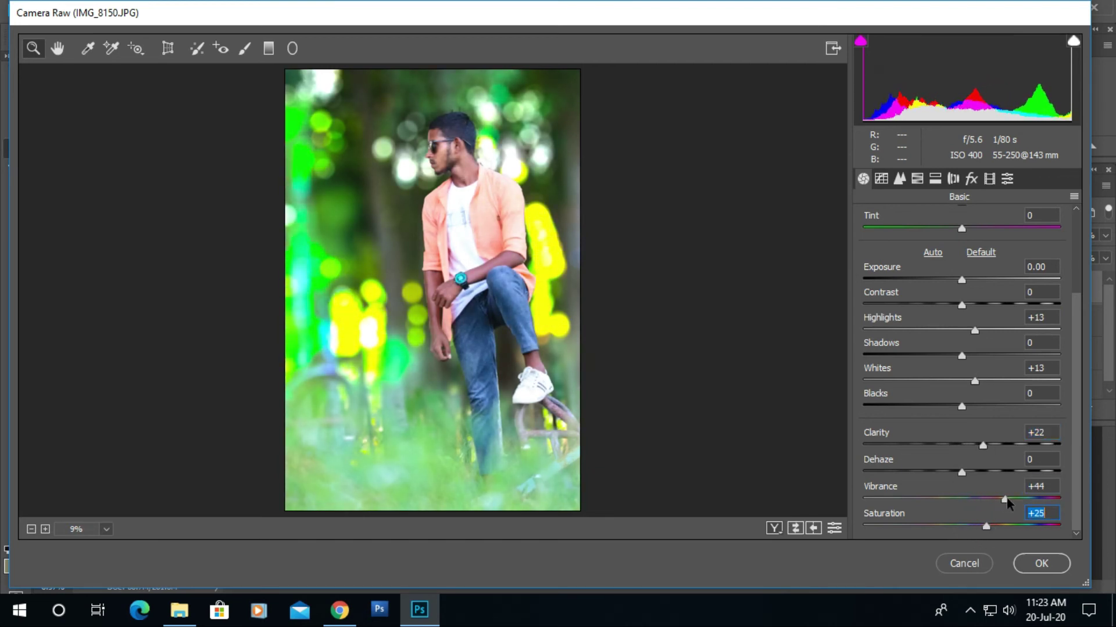
- Set HSL saturation to +28 for Yellows and +42 for Greens, and HSL luminance to +33 for Reds and Oranges
left_click(917, 179)
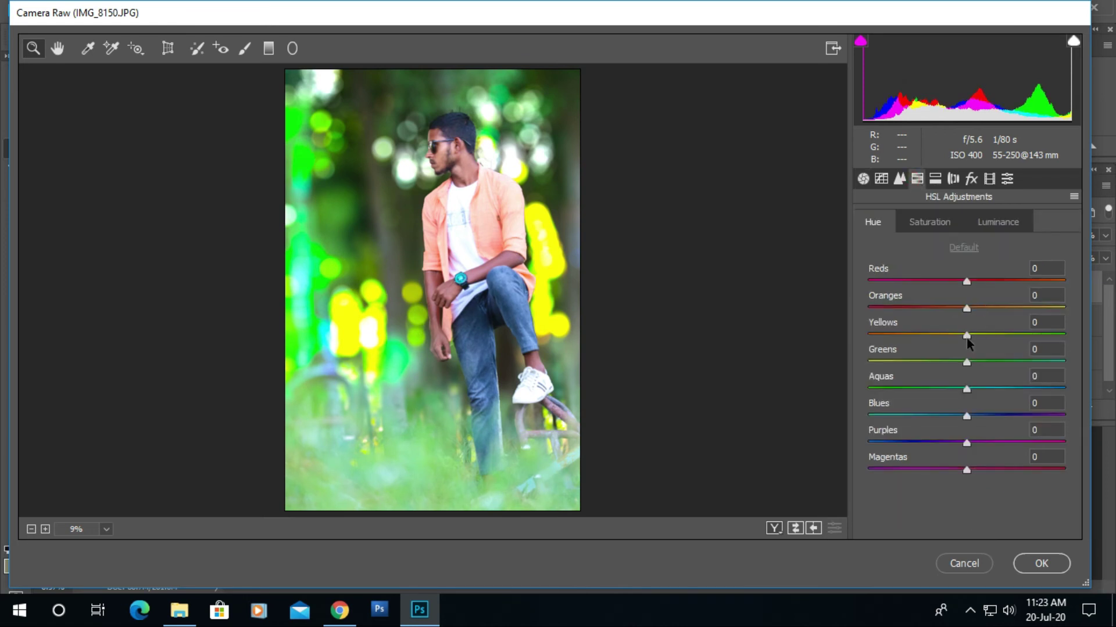
left_click_drag(966, 337, 1008, 363)
left_click(930, 222)
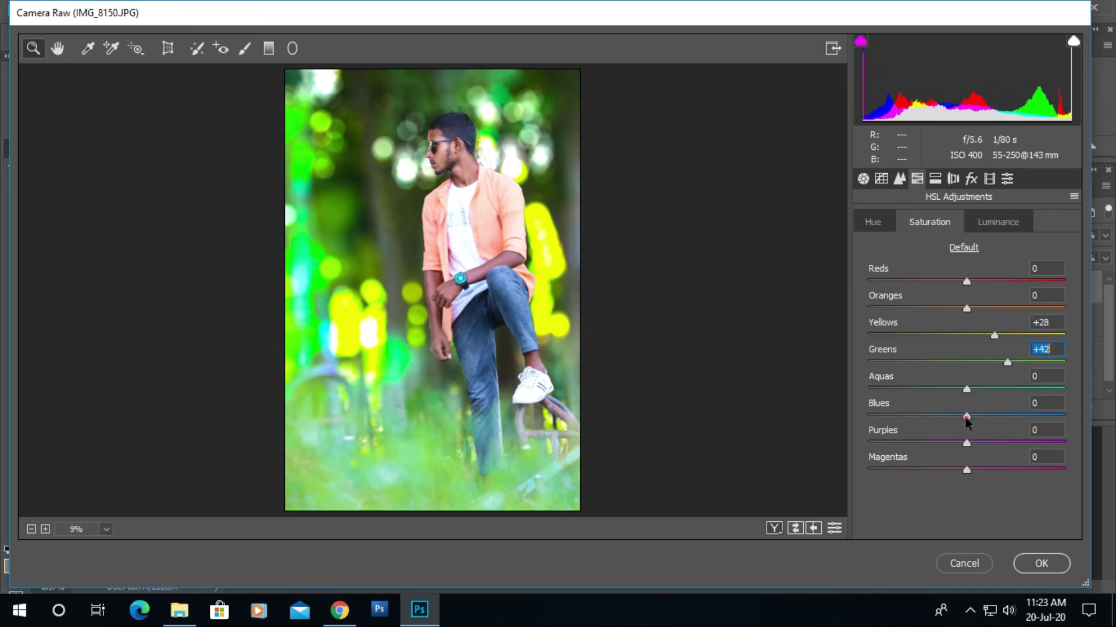
left_click_drag(966, 421, 965, 390)
left_click(997, 222)
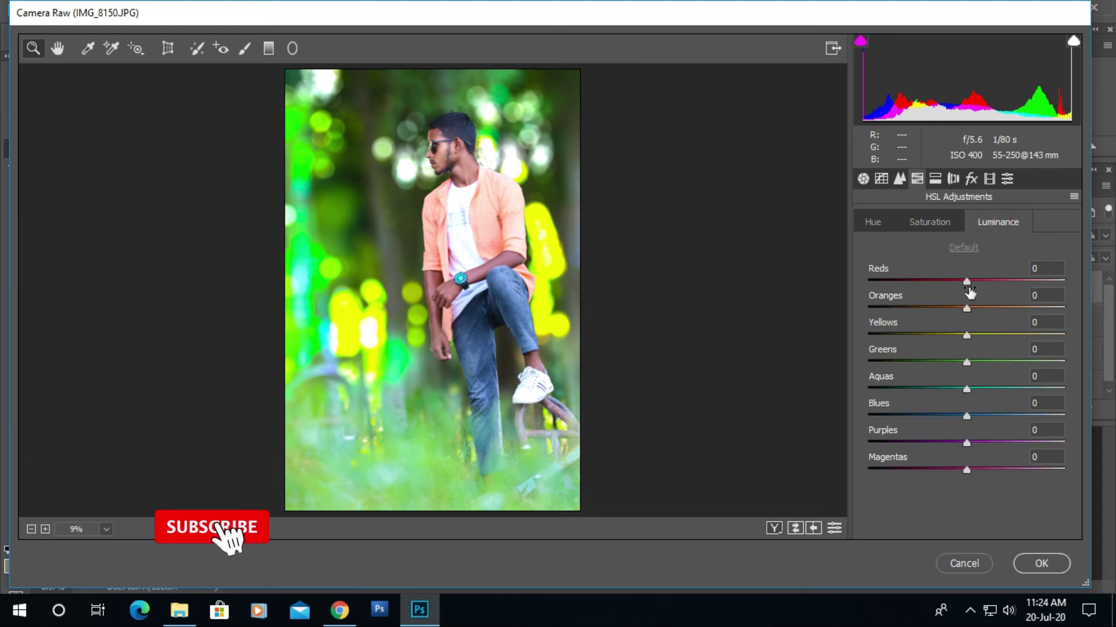
left_click_drag(966, 281, 999, 283)
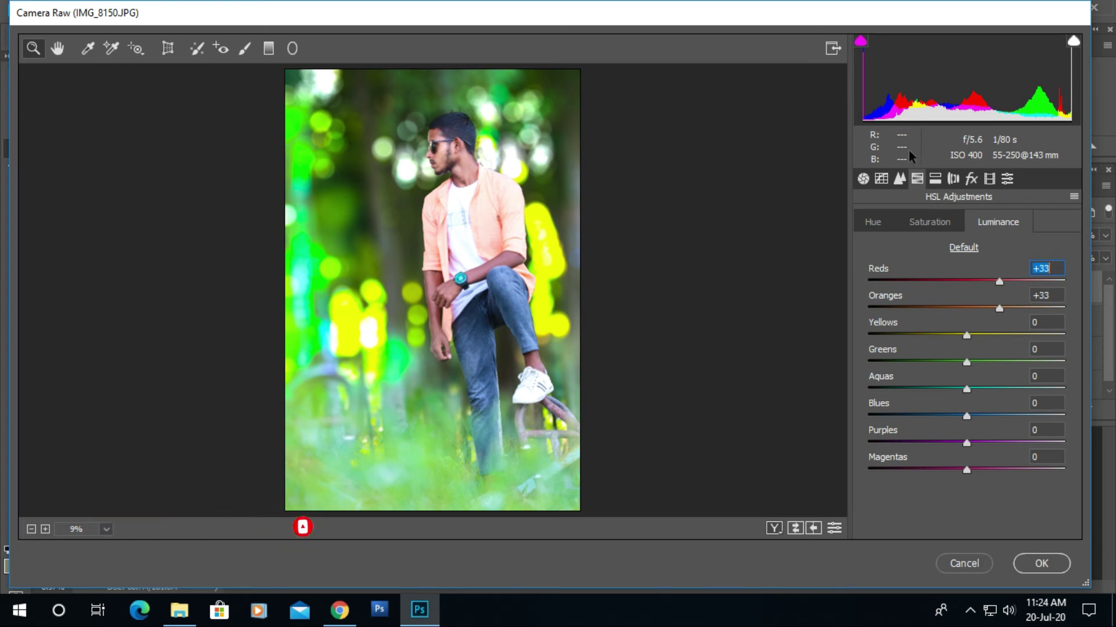
- Try a post-crop vignetting amount of +6 and reset it to 0
left_click(863, 178)
left_click(971, 178)
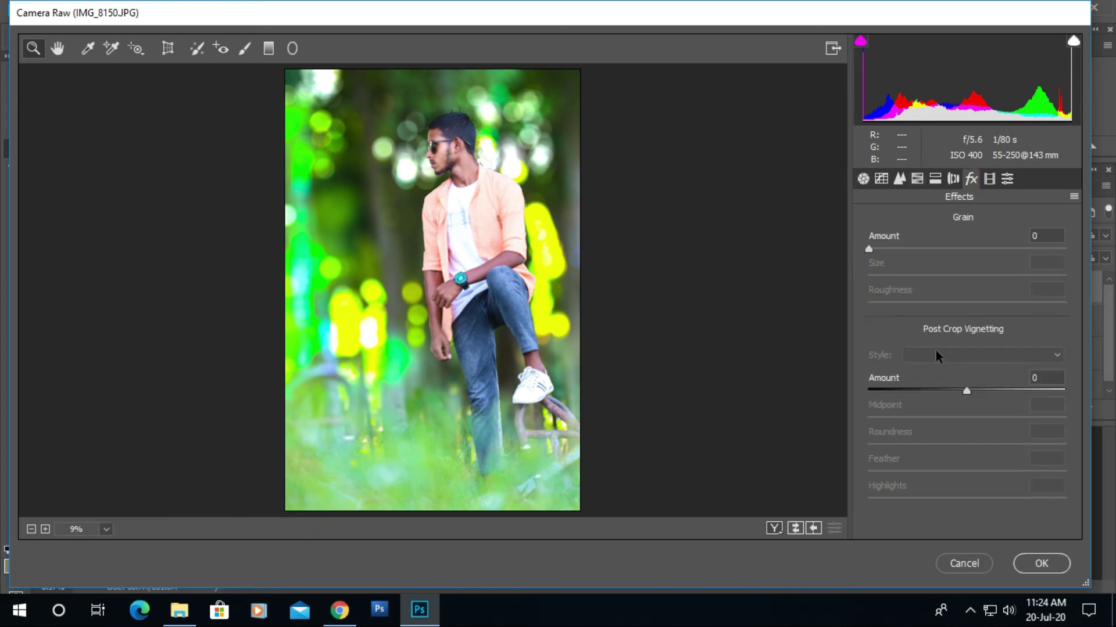
mouse_move(965, 391)
left_mouse_down()
mouse_move(948, 391)
mouse_move(972, 393)
left_mouse_up()
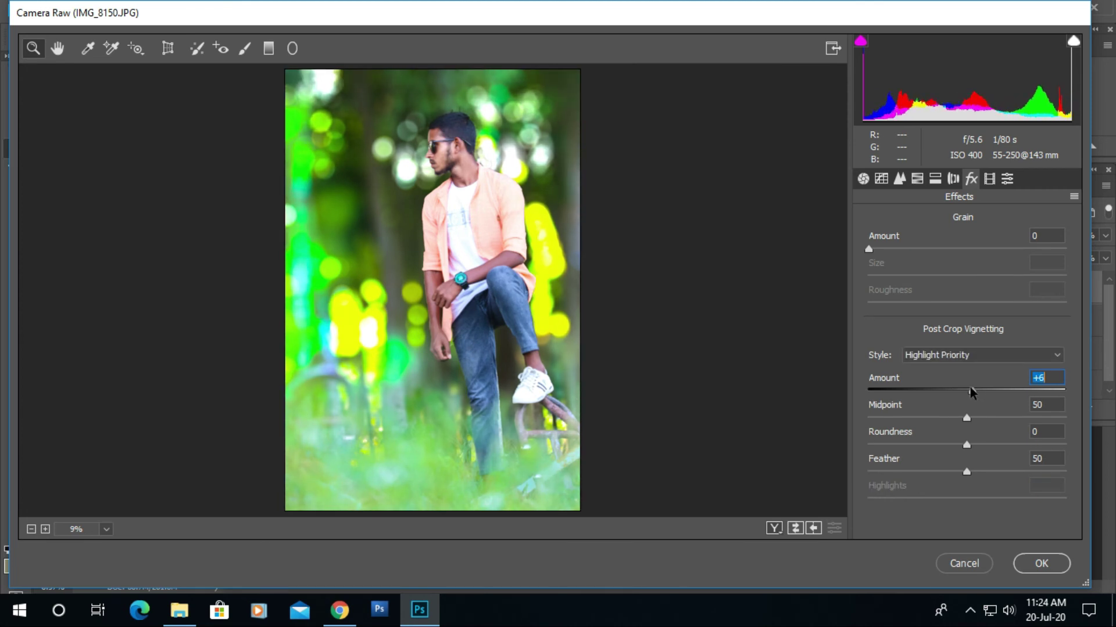
type("0")
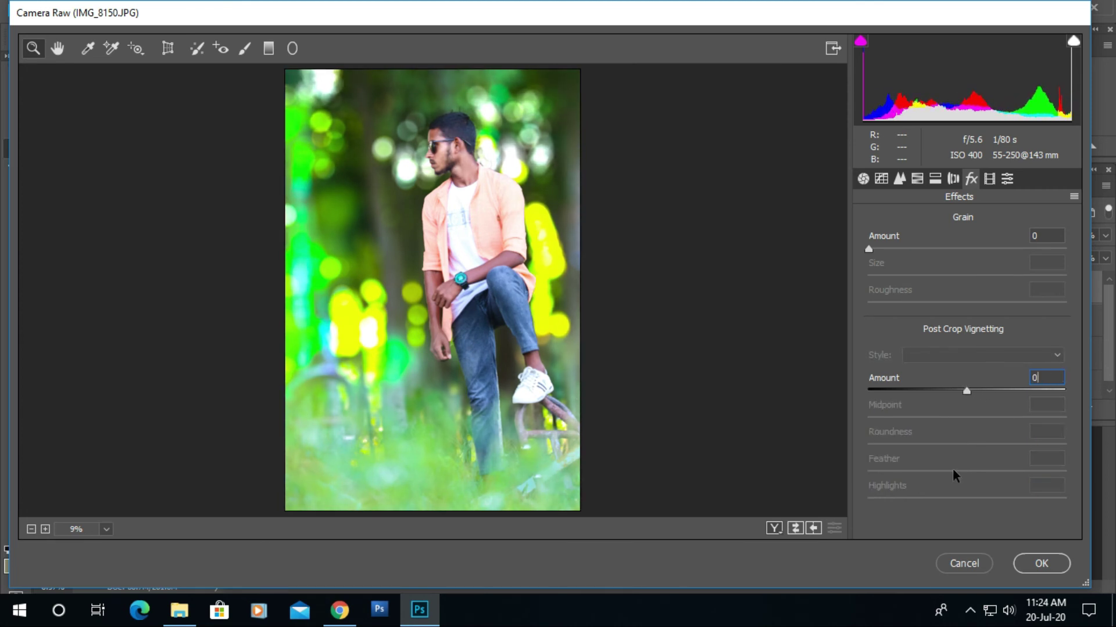
- Set luminance noise reduction to 33, Vibrance to +46, Saturation to +36 and Tint to -10, and apply the Camera Raw adjustments
left_click(899, 179)
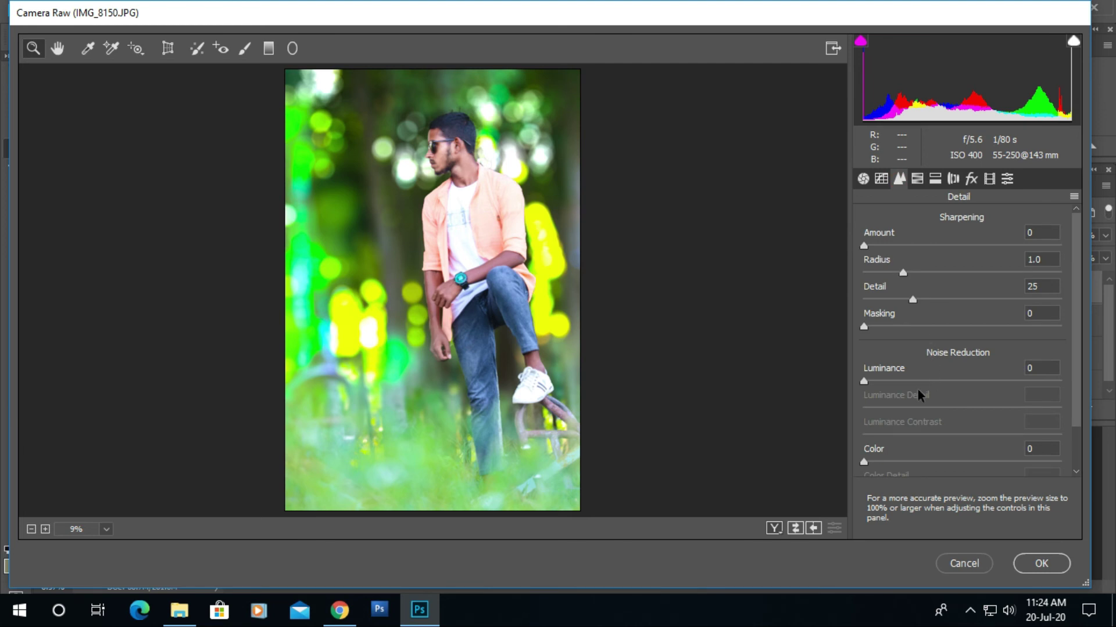
left_click_drag(863, 382, 928, 379)
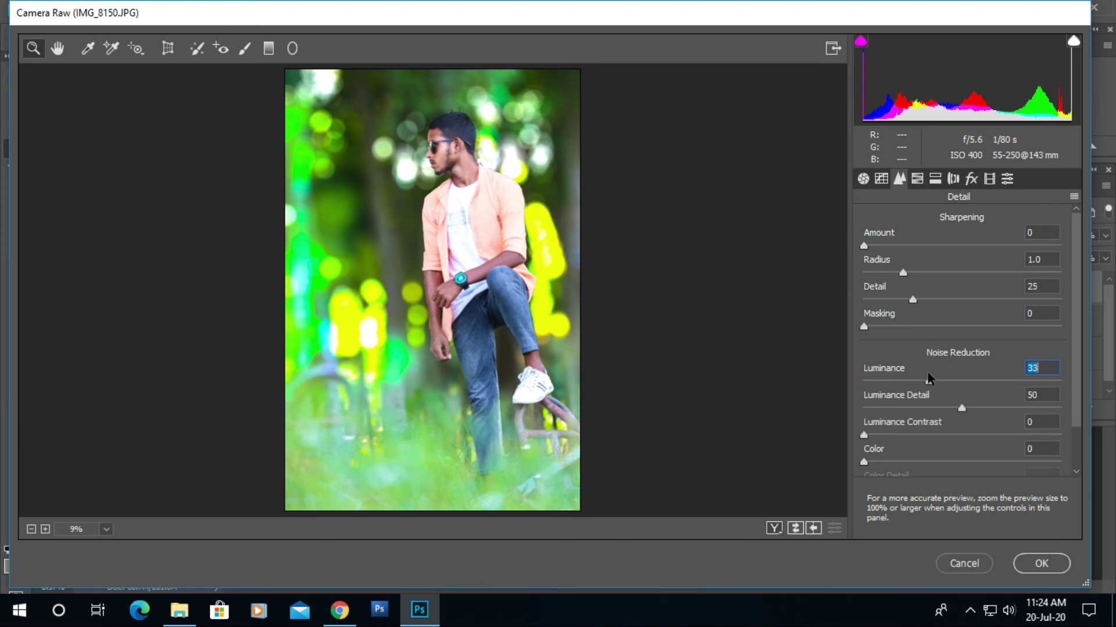
left_click(864, 179)
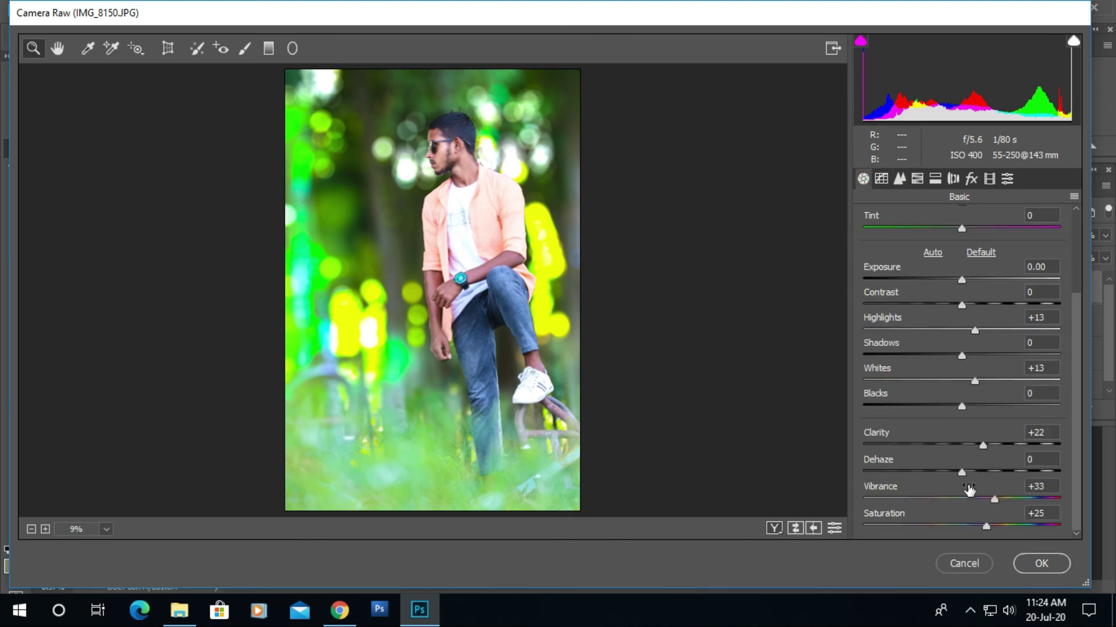
left_click_drag(993, 501, 998, 527)
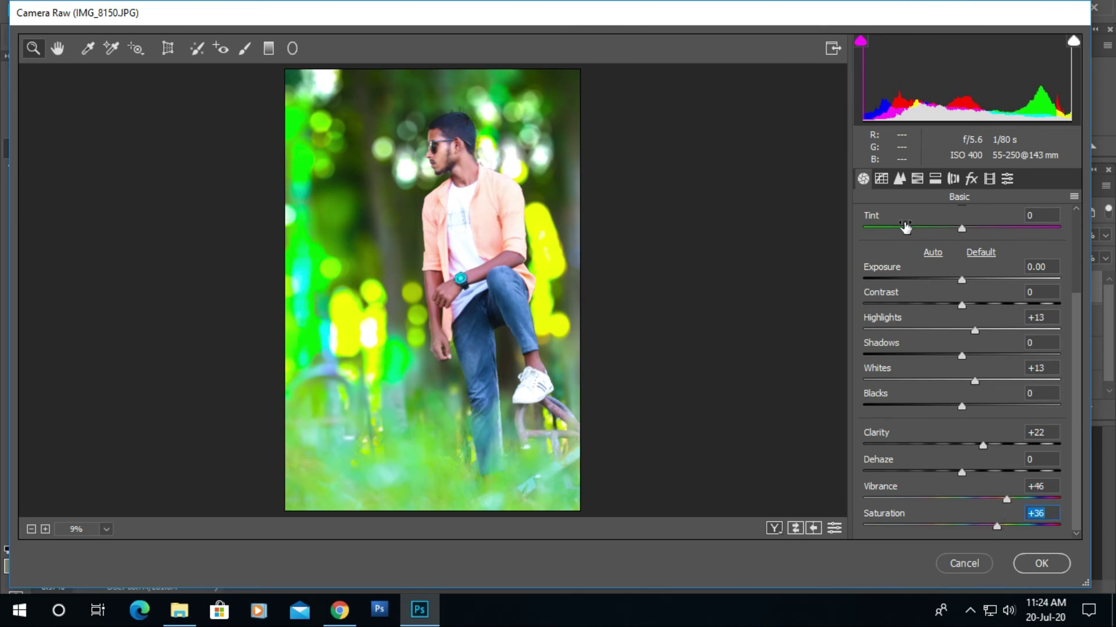
left_click_drag(961, 229, 952, 231)
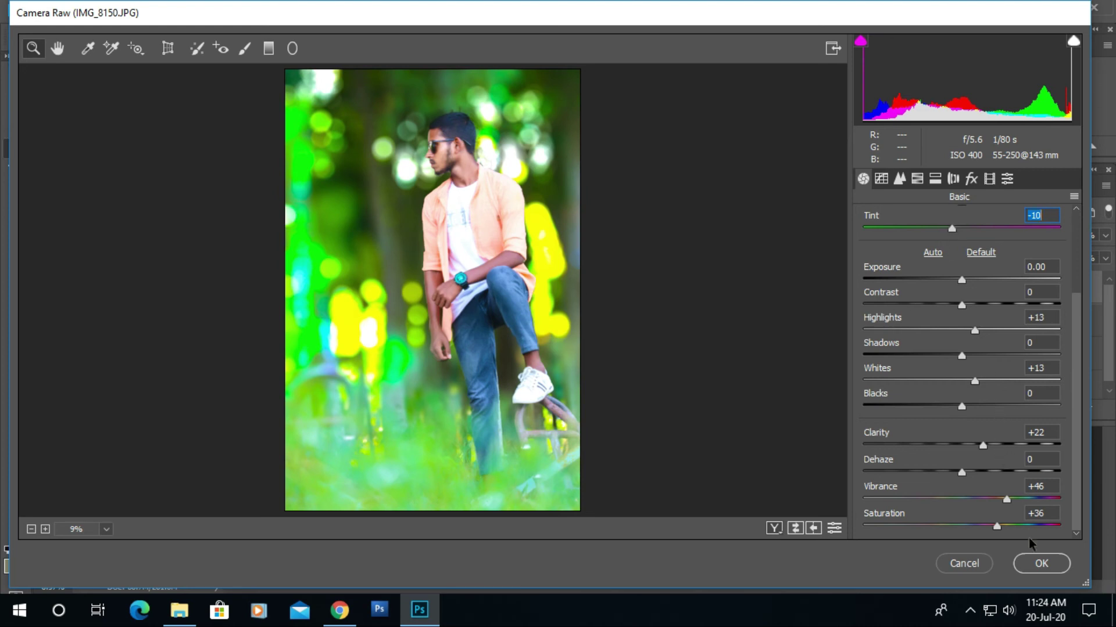
left_click(1033, 561)
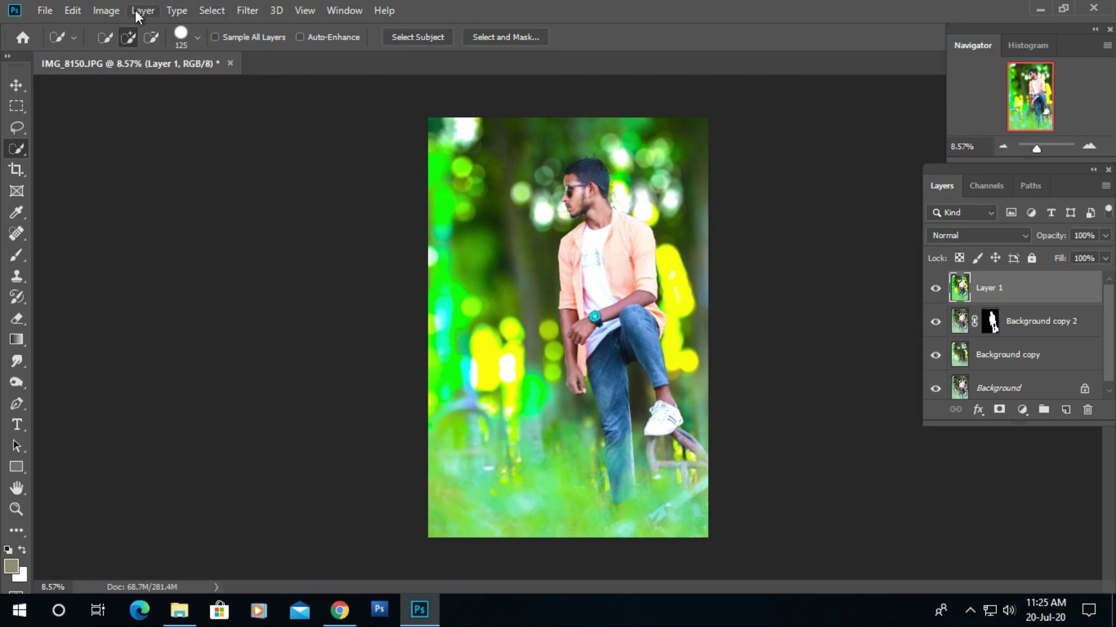
- Open Selective Color for Layer 1 and set the Reds to Cyan -4, Magenta -7, Yellow -24 and Black -46 percent
left_click(107, 10)
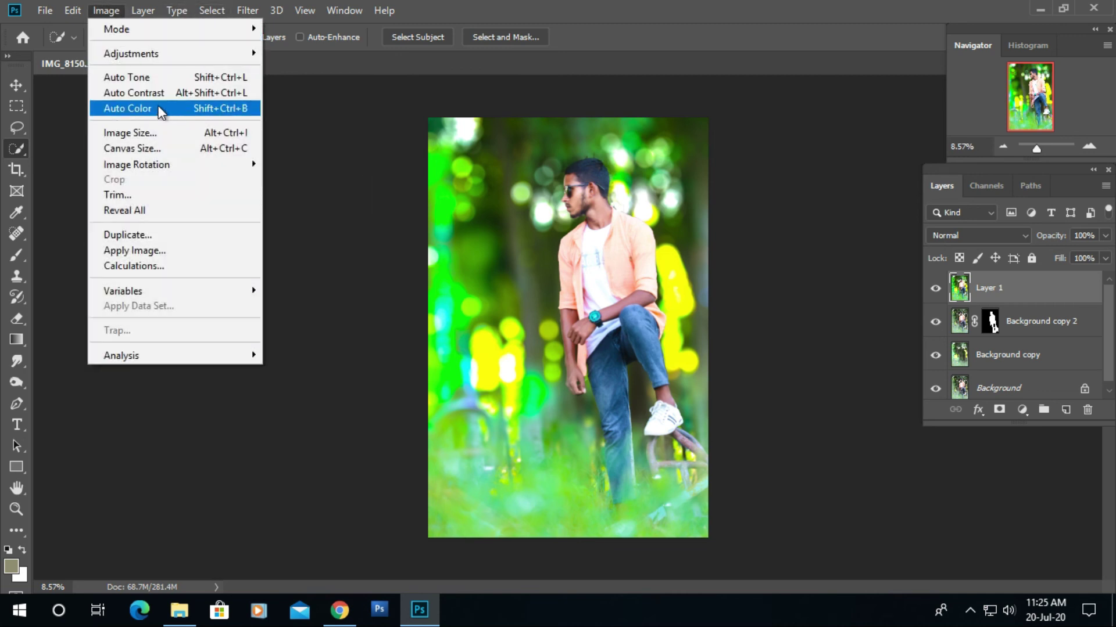
mouse_move(203, 54)
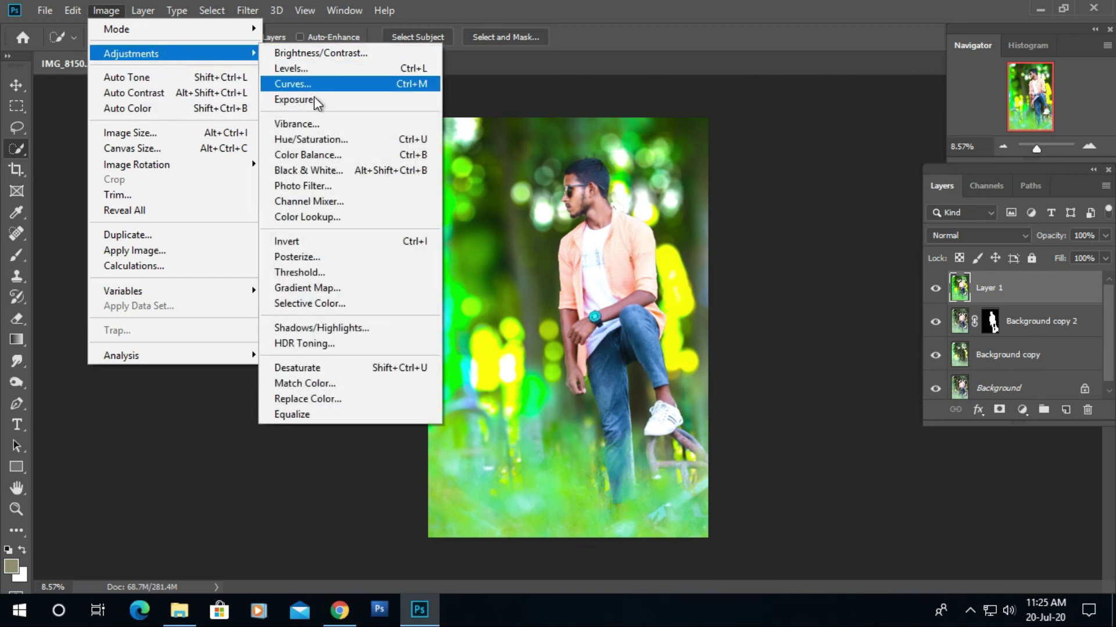
left_click(317, 304)
left_click_drag(554, 93, 285, 155)
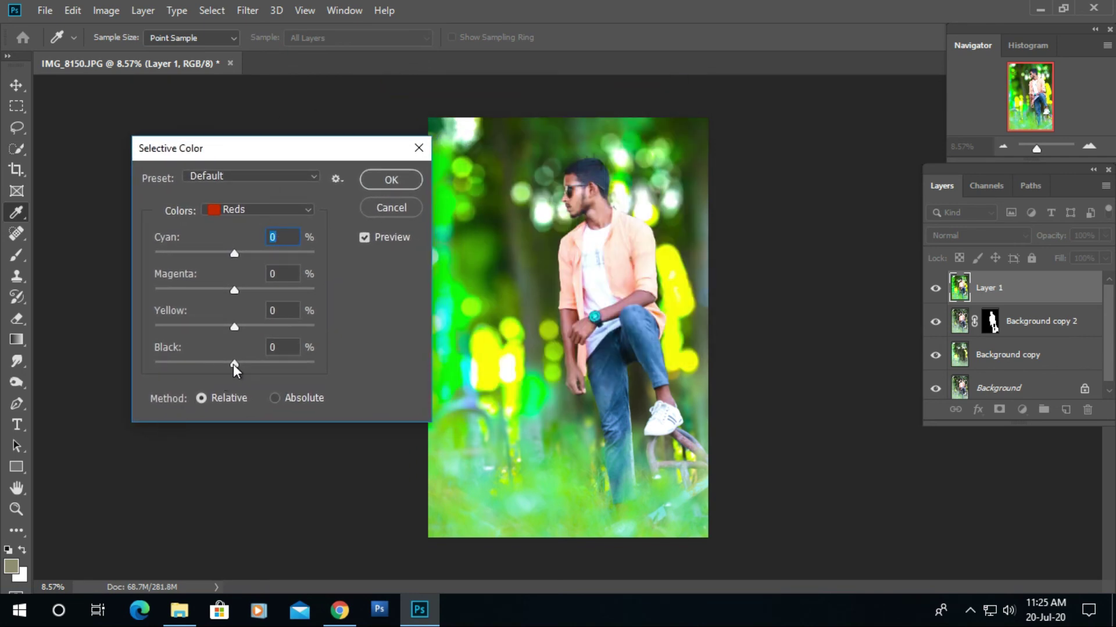
left_click(294, 208)
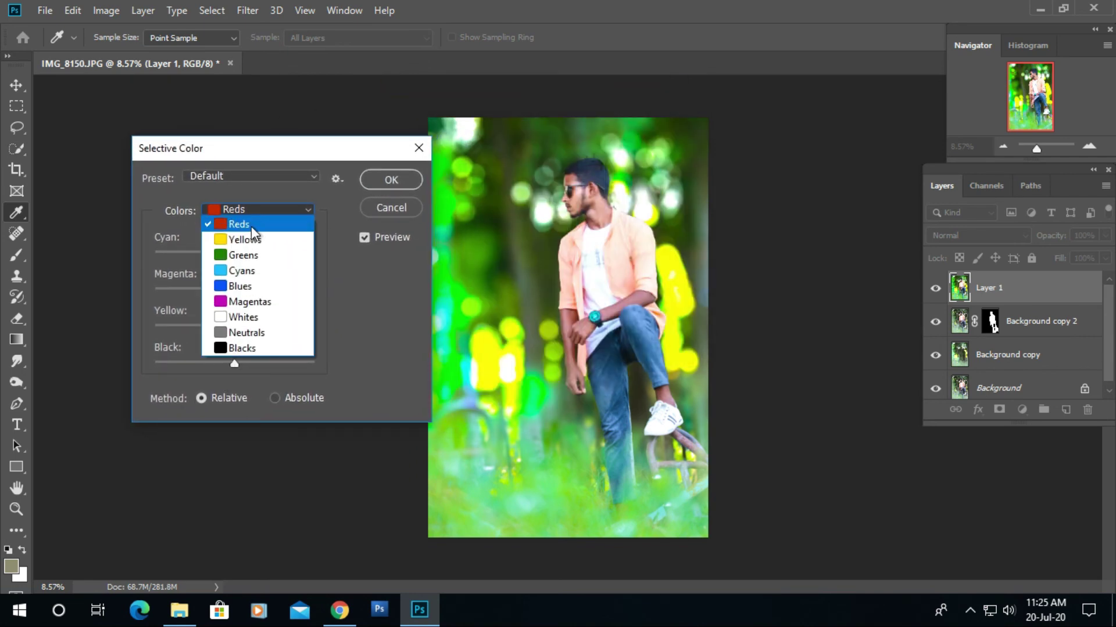
left_click(254, 227)
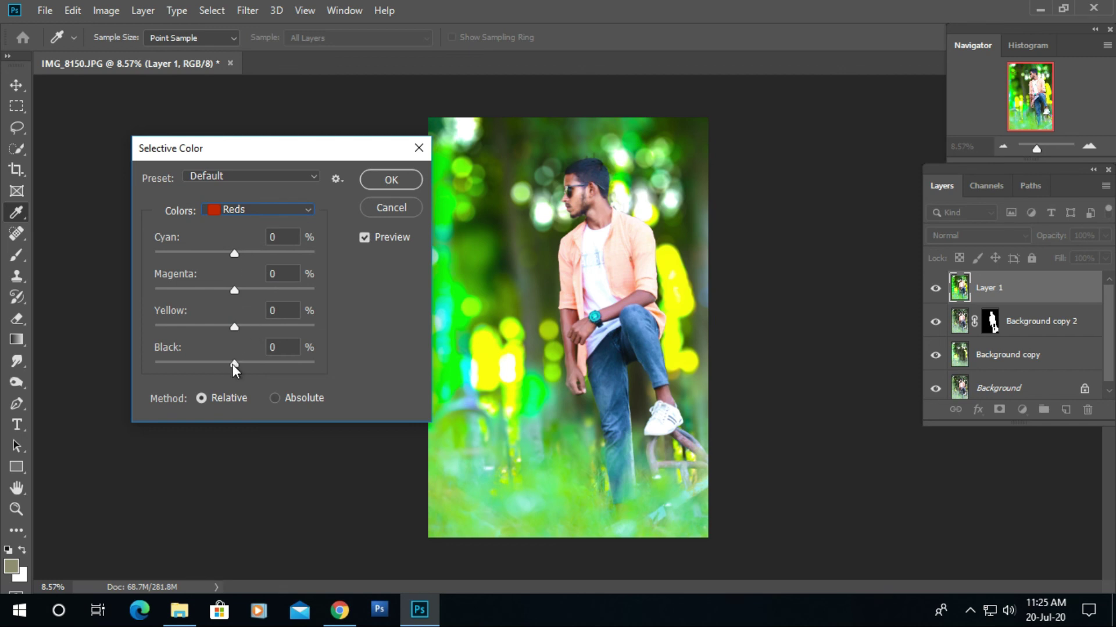
left_click_drag(233, 365, 215, 364)
left_click_drag(234, 252, 215, 282)
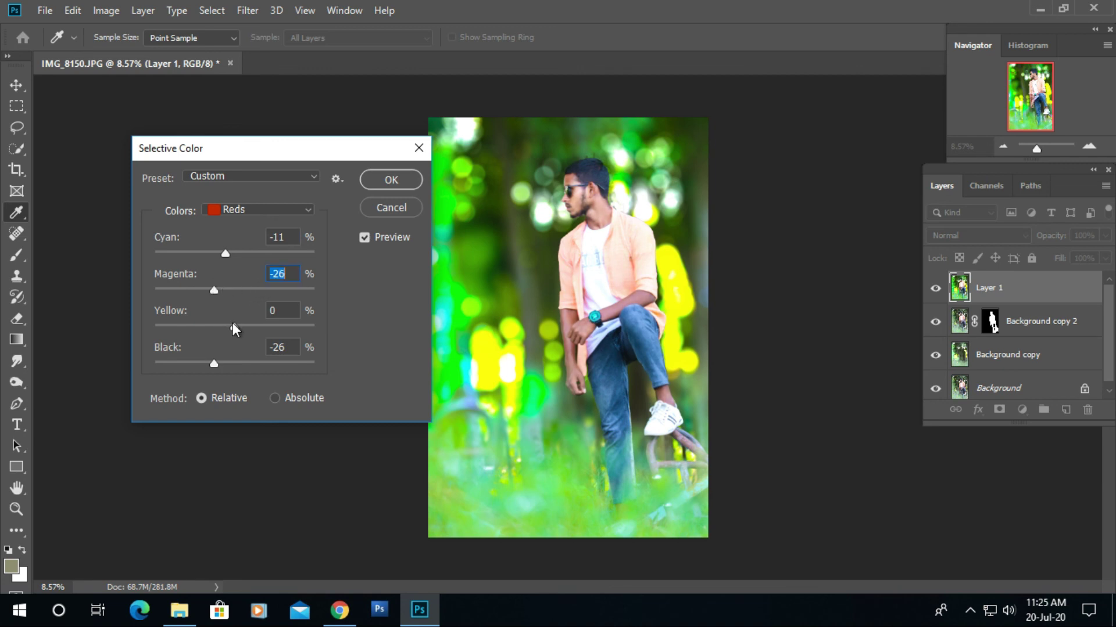
left_click_drag(233, 325, 232, 254)
left_click_drag(214, 365, 198, 364)
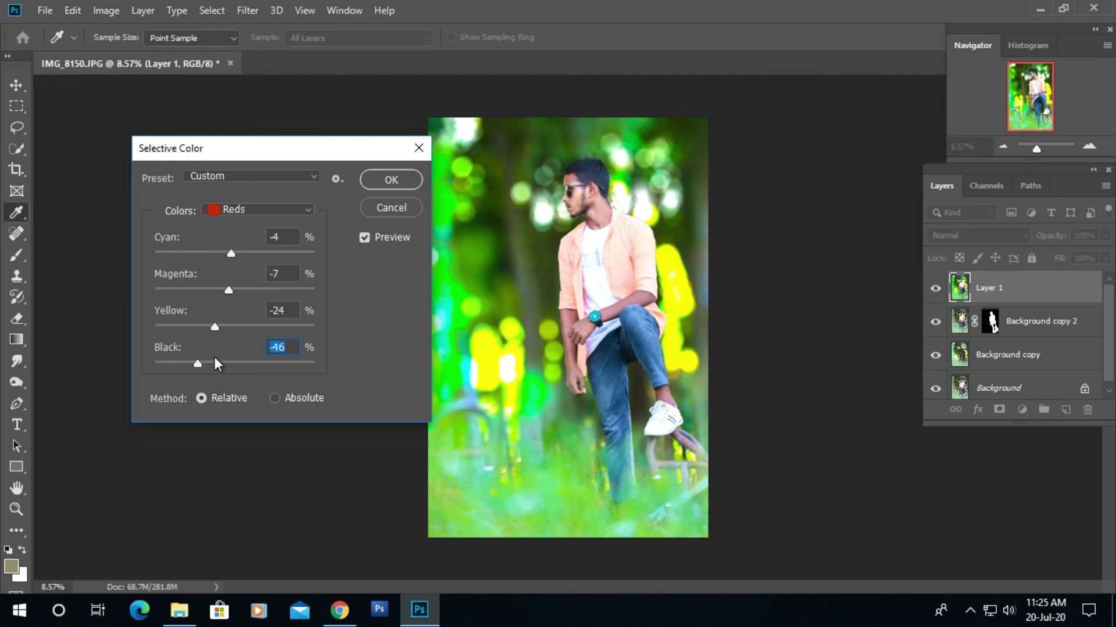
- Increase Cyan and slightly adjust Black for the Greens, and apply the Selective Color adjustment
left_click(299, 199)
left_click(250, 254)
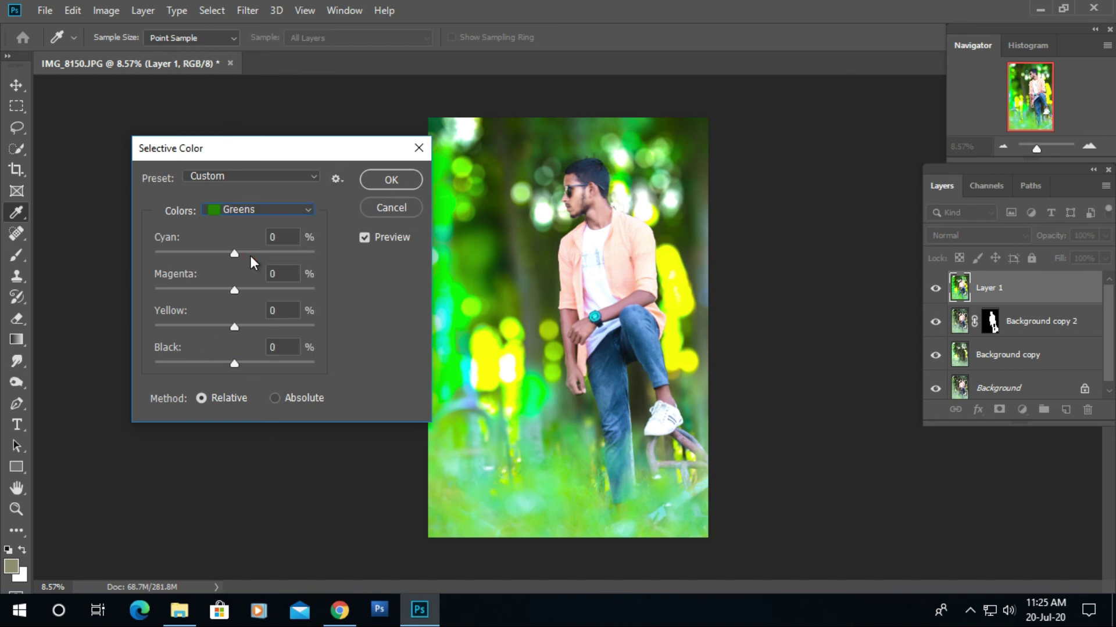
left_click_drag(235, 253, 259, 246)
left_click_drag(236, 362, 241, 357)
left_click(391, 180)
key("w")
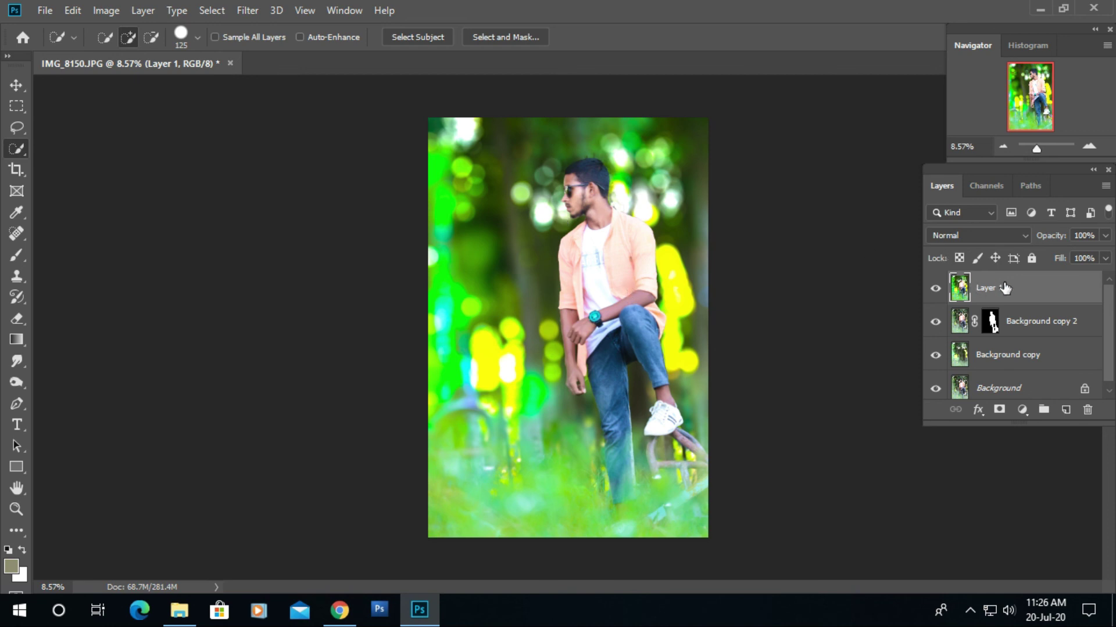
- Merge Layer 1 down into Background copy 2 with its mask applied, and merge the result into Background copy
key("ctrl+e")
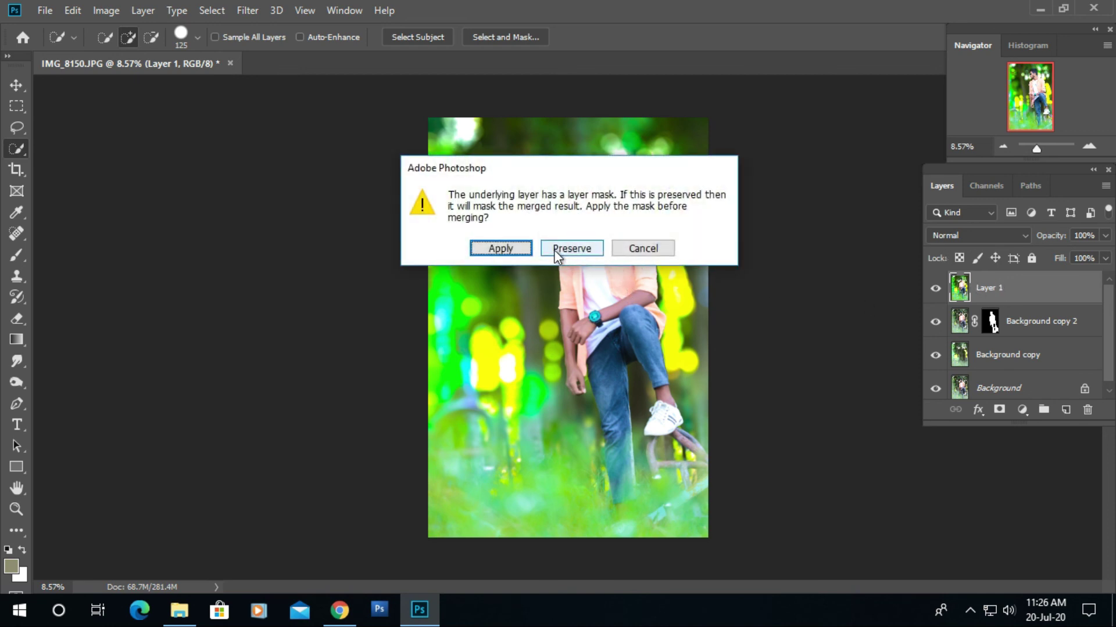
left_click(501, 247)
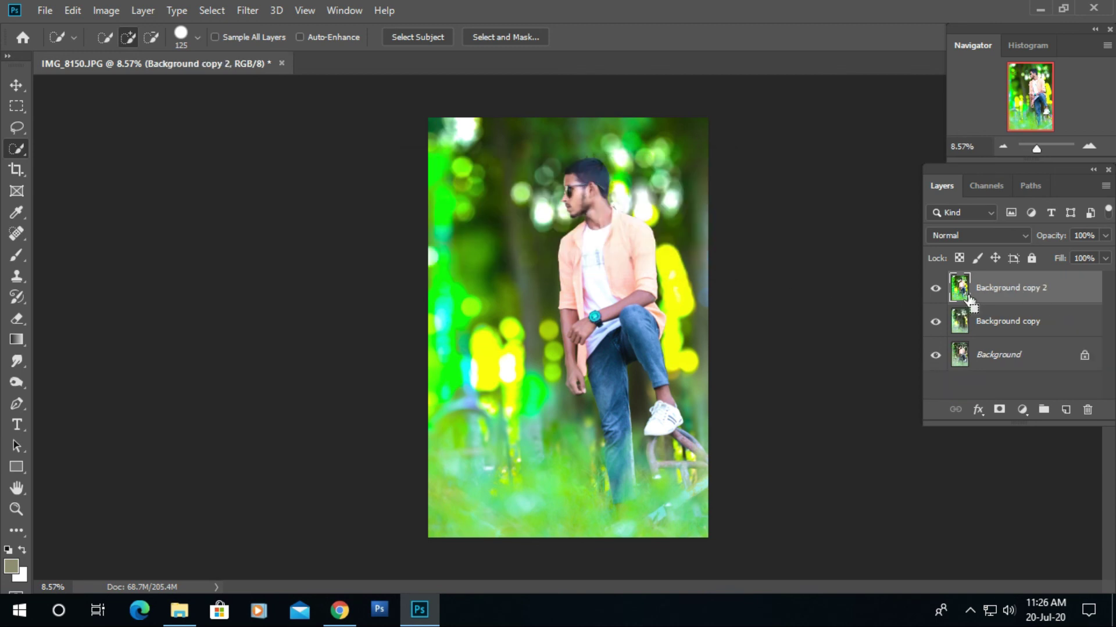
key("ctrl+e")
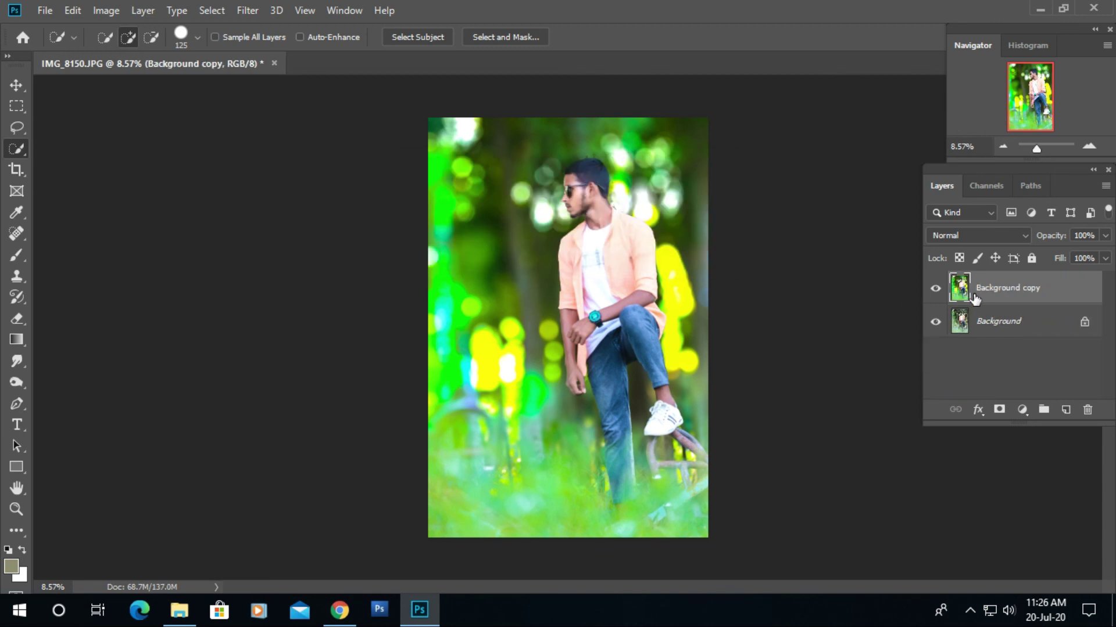
- Toggle the visibility of Background copy repeatedly to compare the finished edit with the original photo, leaving the layer visible
left_click(935, 290)
left_click(935, 290)
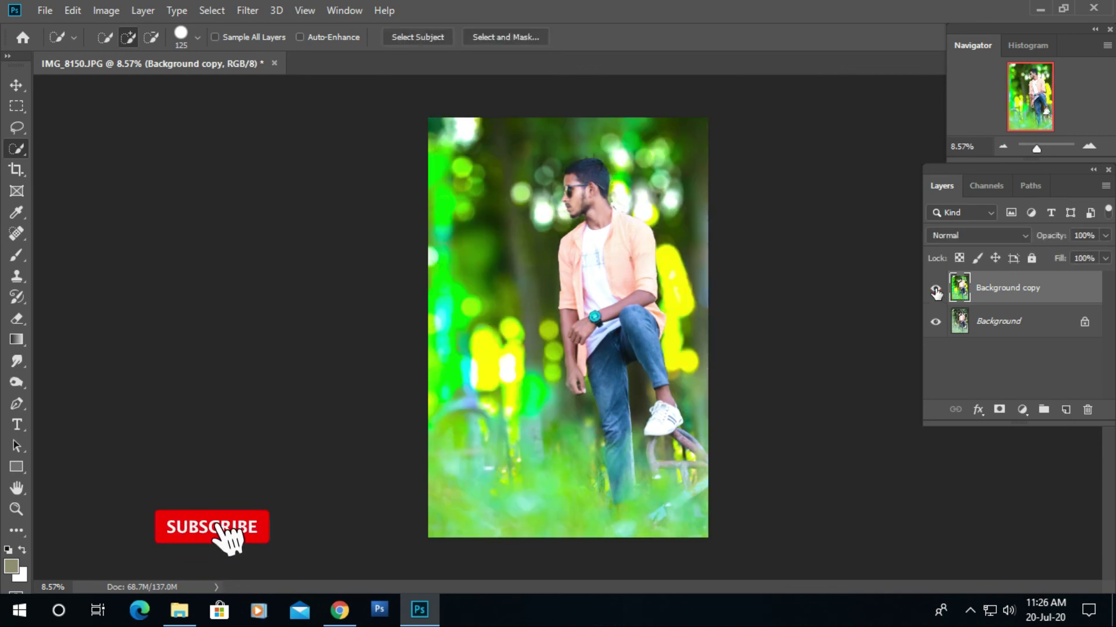
left_click(935, 290)
left_click(935, 290)
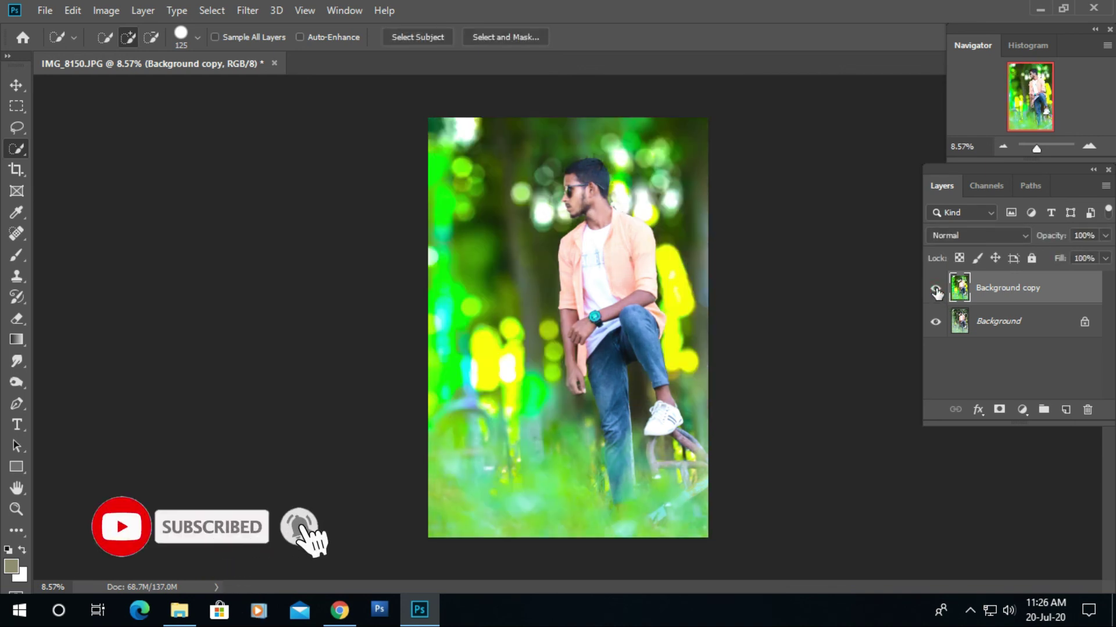
left_click(935, 290)
left_click(935, 290)
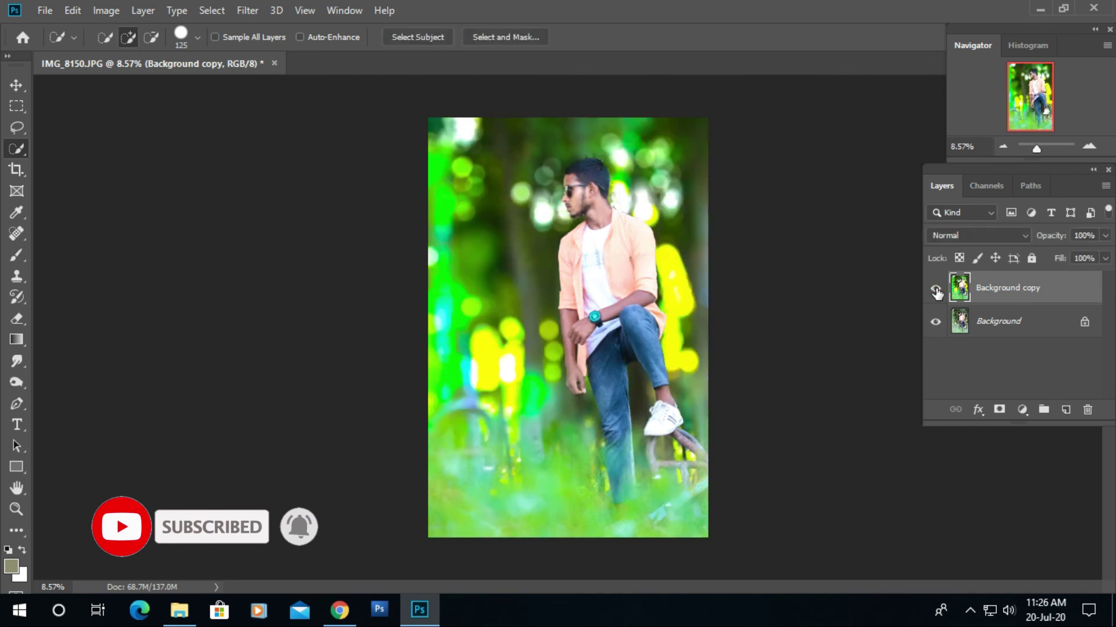
left_click(935, 291)
left_click(936, 290)
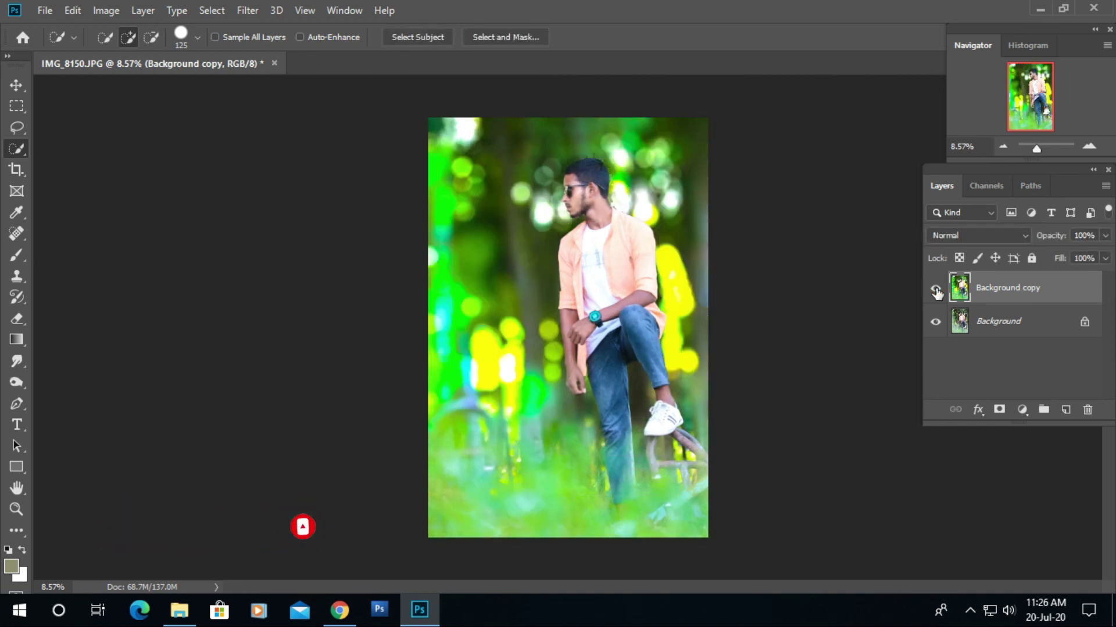
left_click(936, 290)
left_click(935, 290)
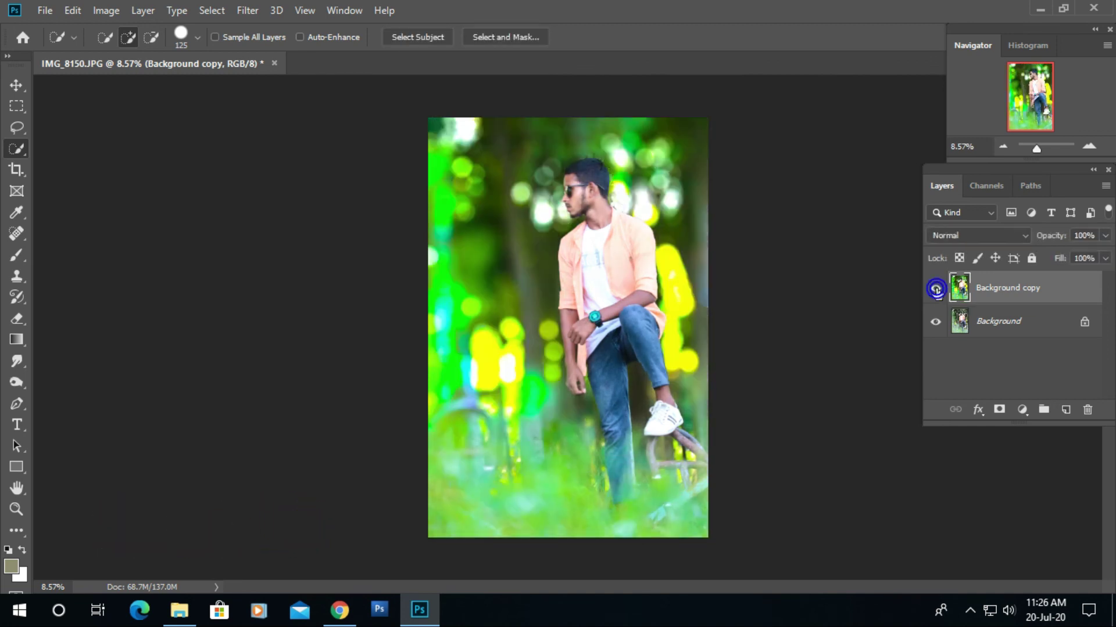